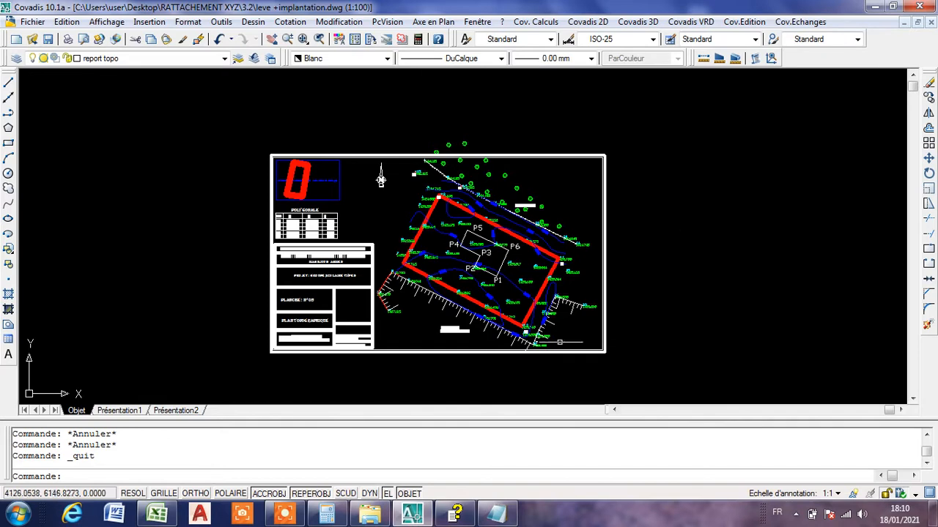
Step: Review the coordinates in FICHIER D'IMPLANTATION.txt against the building outline P1 to P6 in the site plan
{"action": "left_click", "coordinate": [497, 514]}
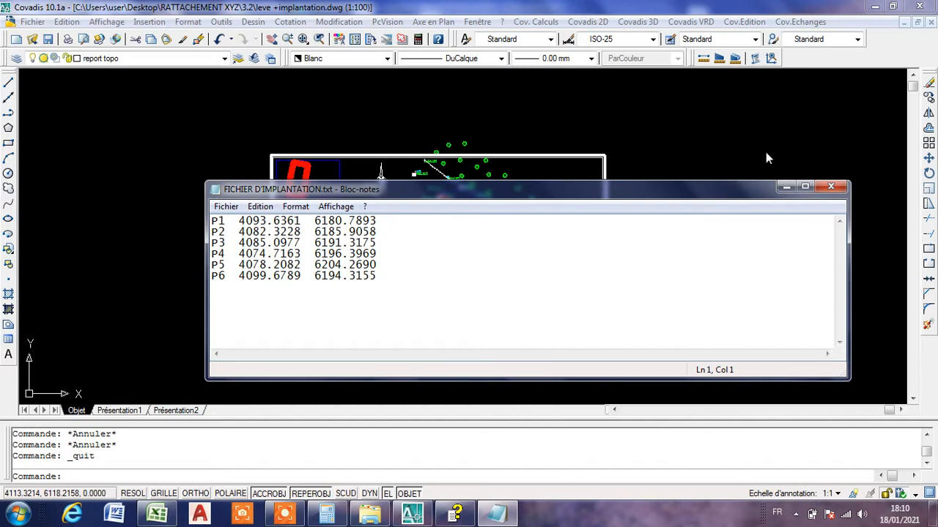
{"action": "left_click", "coordinate": [788, 189]}
{"action": "scroll", "coordinate": [486, 244], "scroll_direction": "up", "scroll_amount": 2}
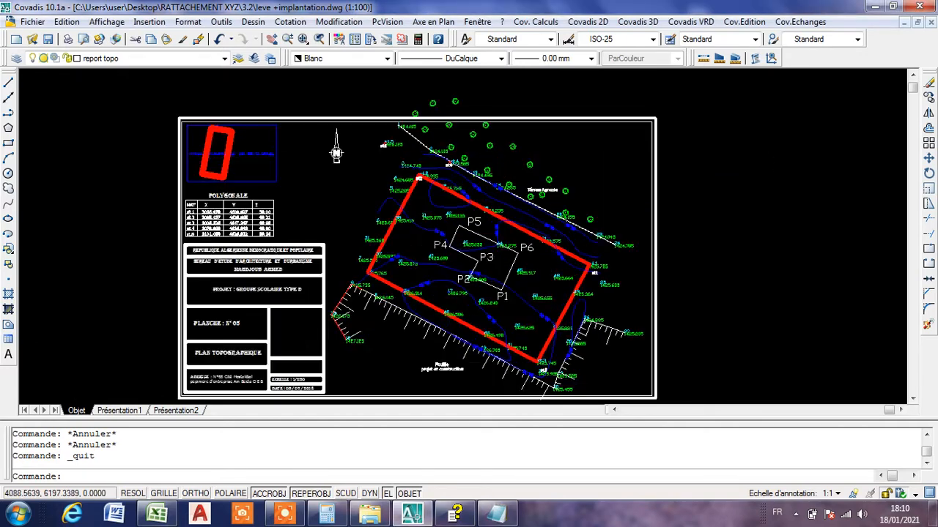
{"action": "scroll", "coordinate": [478, 239], "scroll_direction": "up", "scroll_amount": 3}
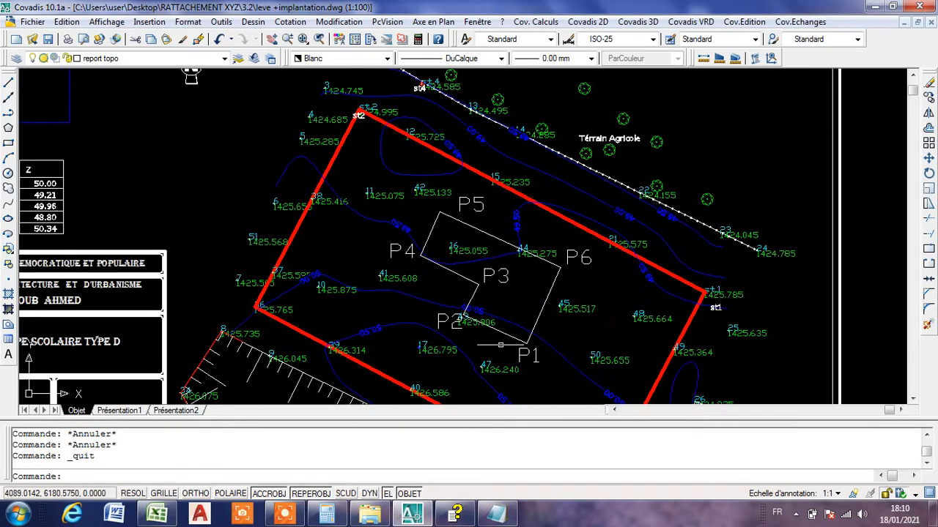
{"action": "left_click", "coordinate": [498, 516]}
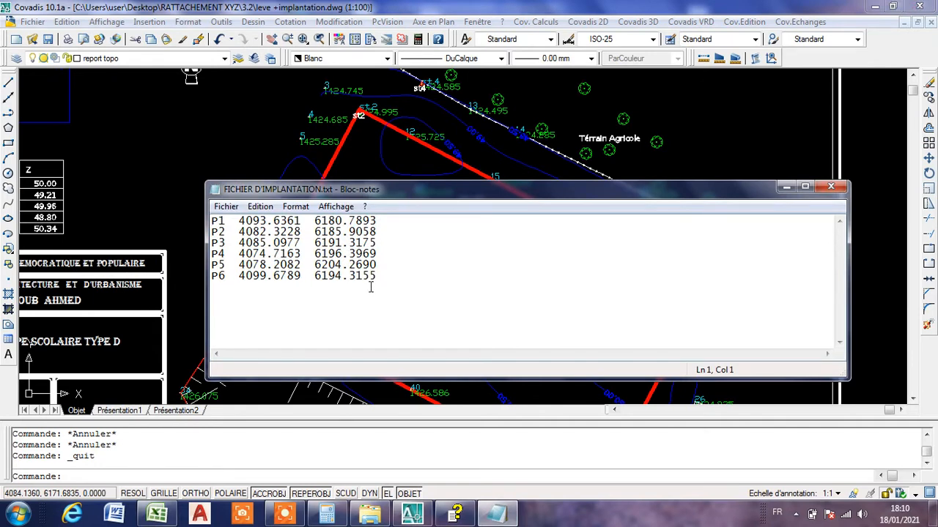
Step: Switch to Excel, view the Implantation form of Le Rattachement Version 4.xlsm, and close the forms and minimize the workbook
{"action": "left_click", "coordinate": [156, 516]}
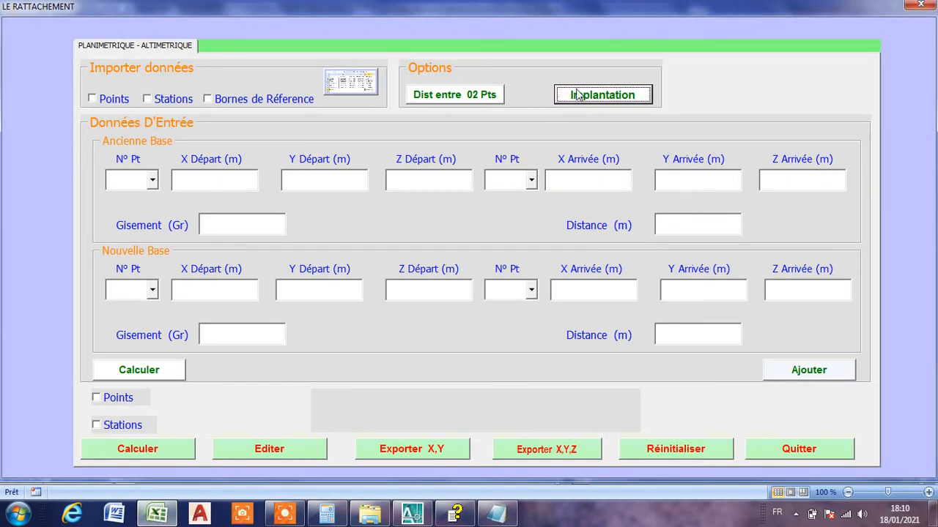
{"action": "left_click", "coordinate": [593, 96]}
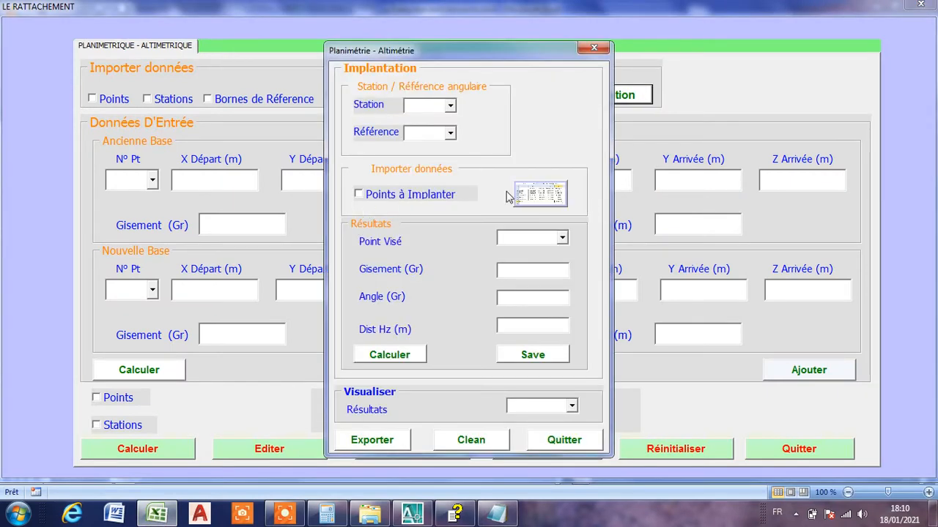
{"action": "left_click", "coordinate": [593, 49]}
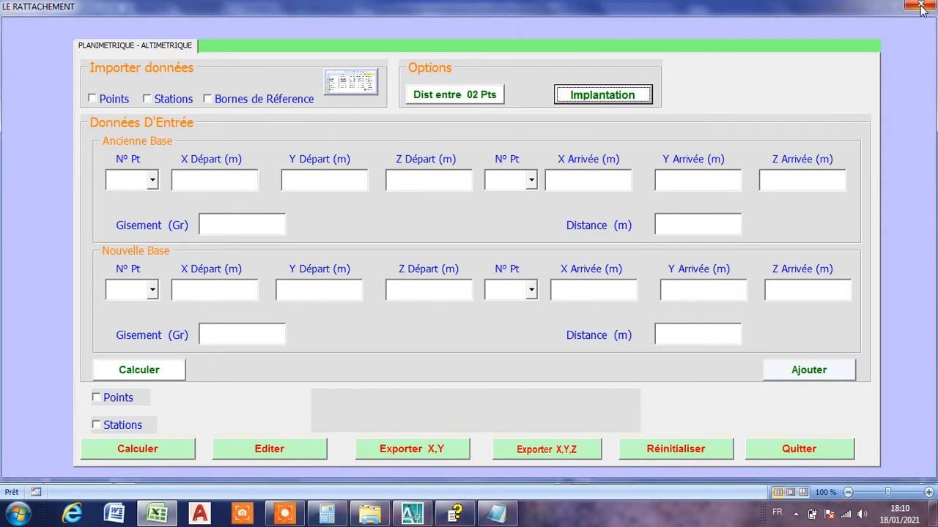
{"action": "left_click", "coordinate": [921, 8]}
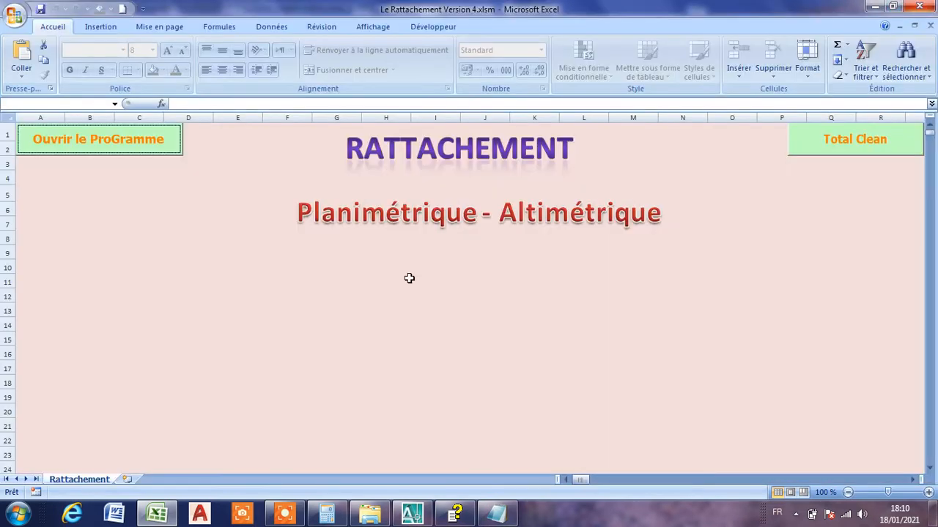
{"action": "left_click", "coordinate": [875, 7]}
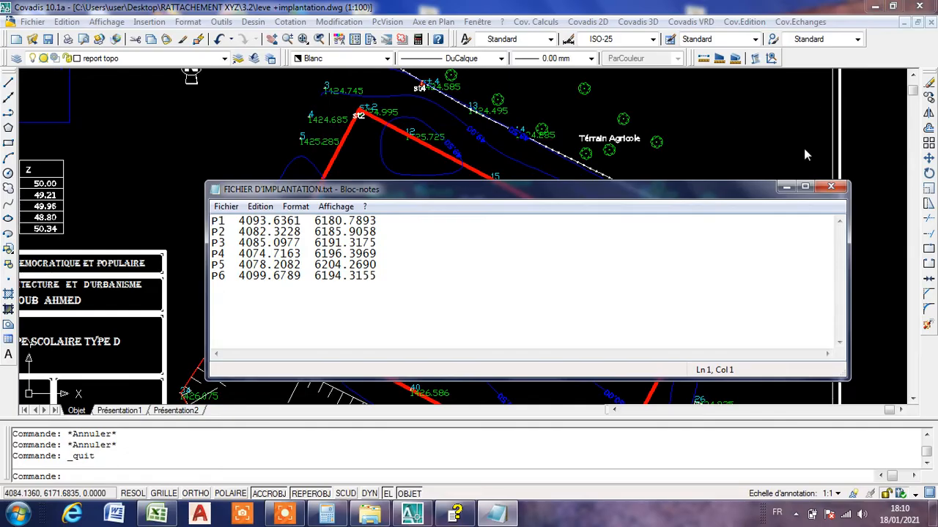
Step: Back in the Covadis site plan, examine the building outline P1 to P6, its labels and the surrounding survey points
{"action": "left_click", "coordinate": [782, 188]}
{"action": "scroll", "coordinate": [488, 245], "scroll_direction": "up", "scroll_amount": 3}
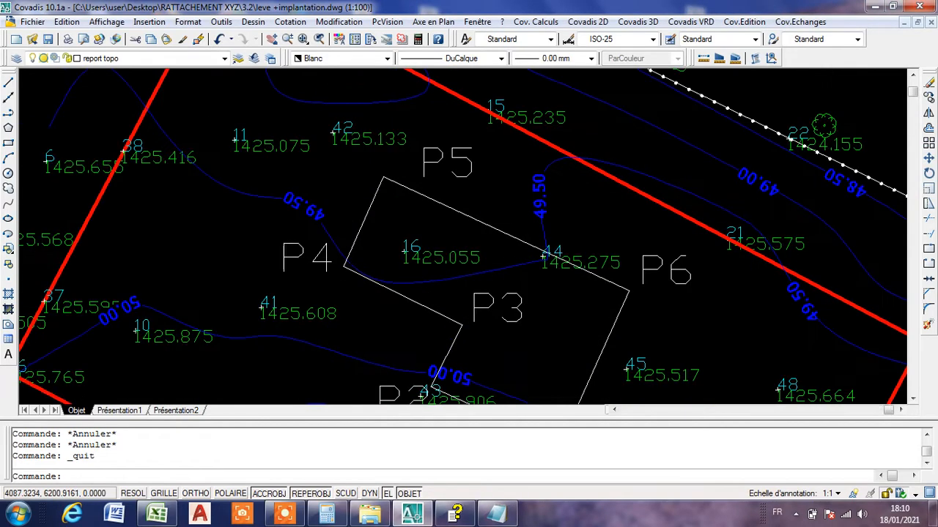
{"action": "scroll", "coordinate": [487, 245], "scroll_direction": "down", "scroll_amount": 4}
{"action": "scroll", "coordinate": [501, 289], "scroll_direction": "up", "scroll_amount": 5}
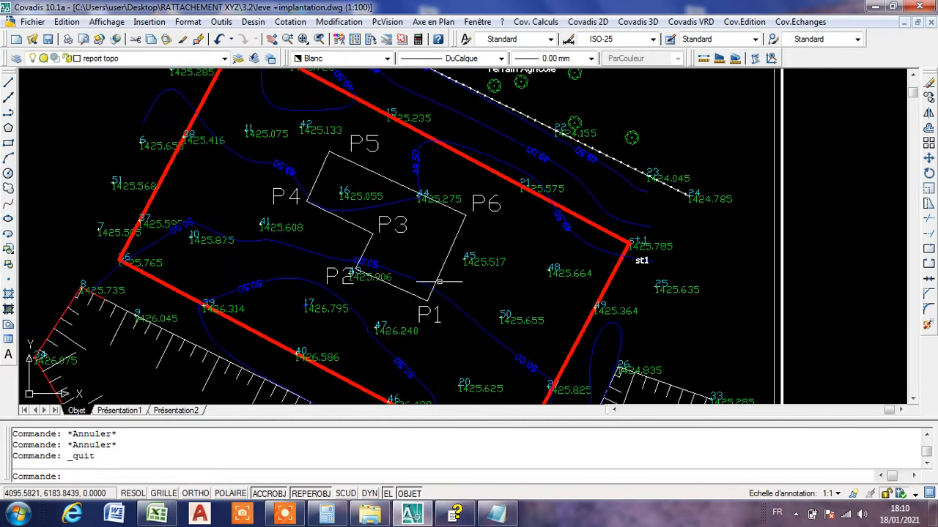
{"action": "scroll", "coordinate": [389, 174], "scroll_direction": "down", "scroll_amount": 4}
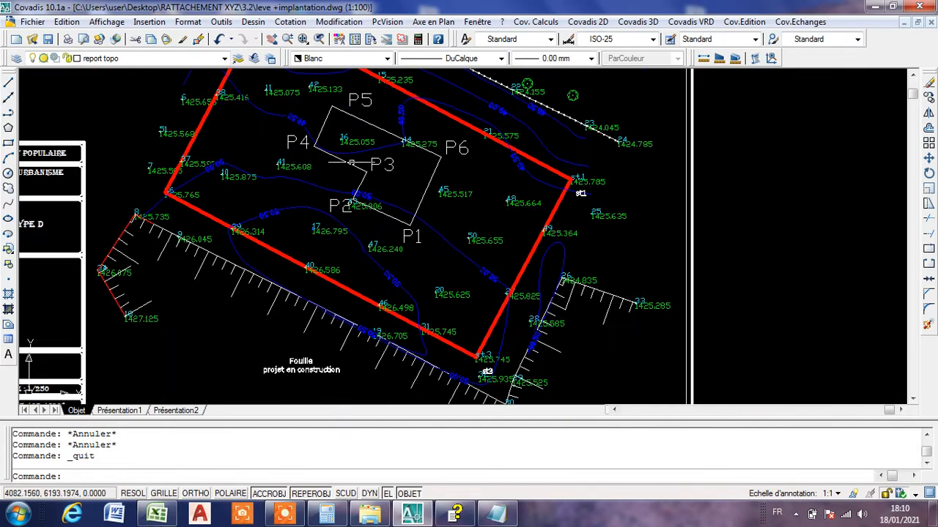
{"action": "middle_click_drag", "start_coordinate": [338, 184], "coordinate": [337, 223]}
{"action": "scroll", "coordinate": [329, 130], "scroll_direction": "up", "scroll_amount": 3}
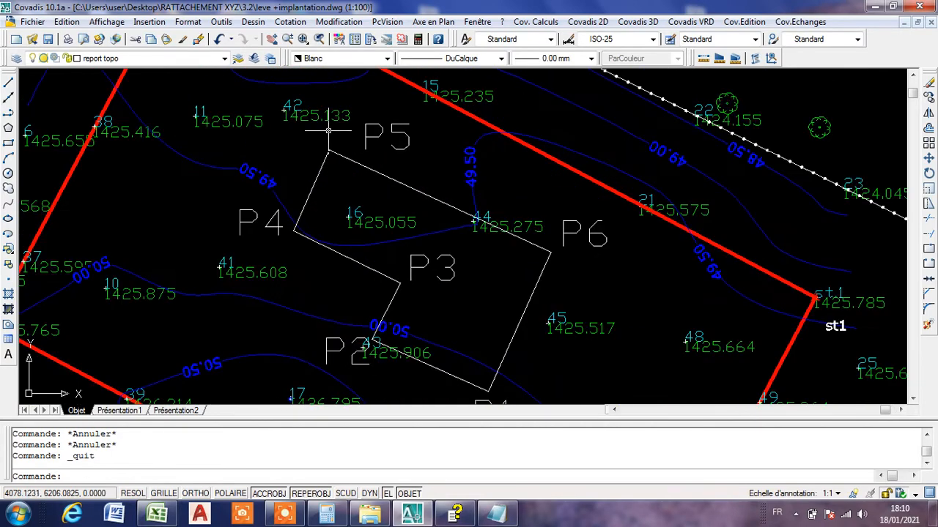
{"action": "left_click", "coordinate": [221, 21]}
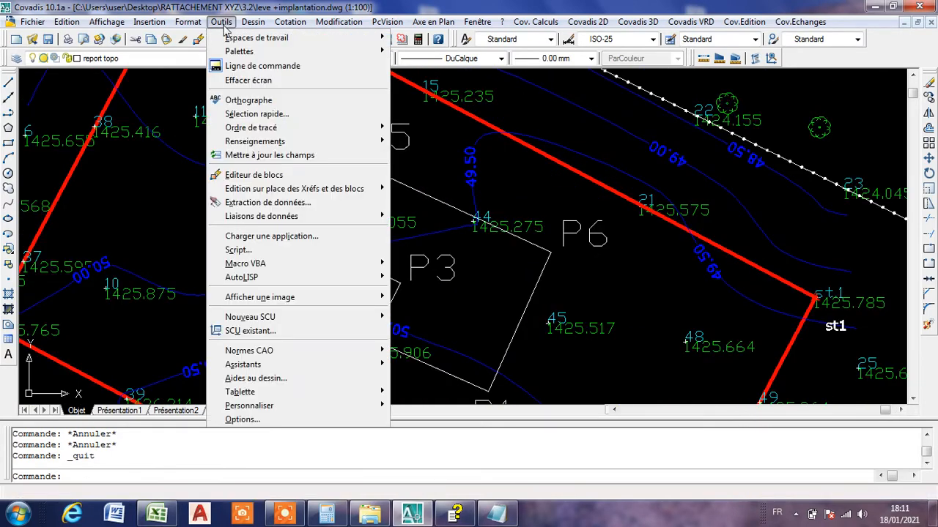
{"action": "left_click", "coordinate": [431, 153]}
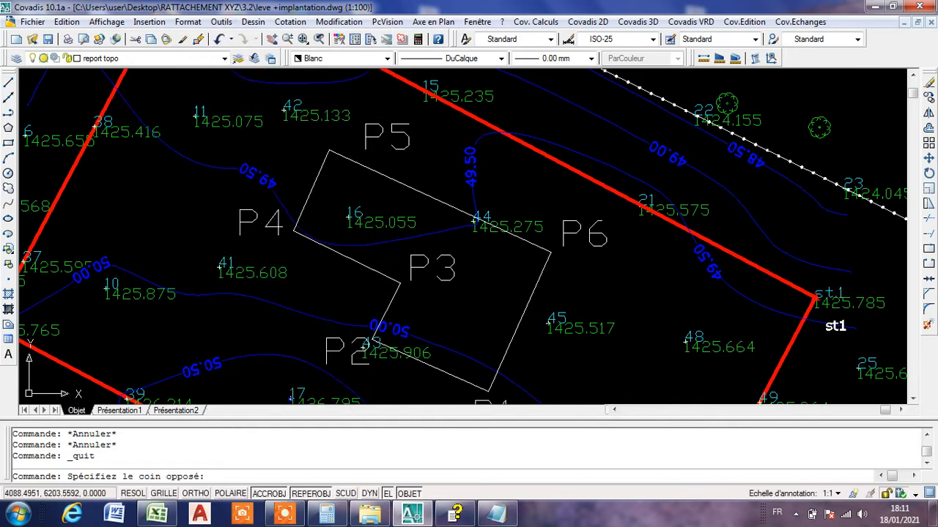
{"action": "scroll", "coordinate": [306, 128], "scroll_direction": "up", "scroll_amount": 6}
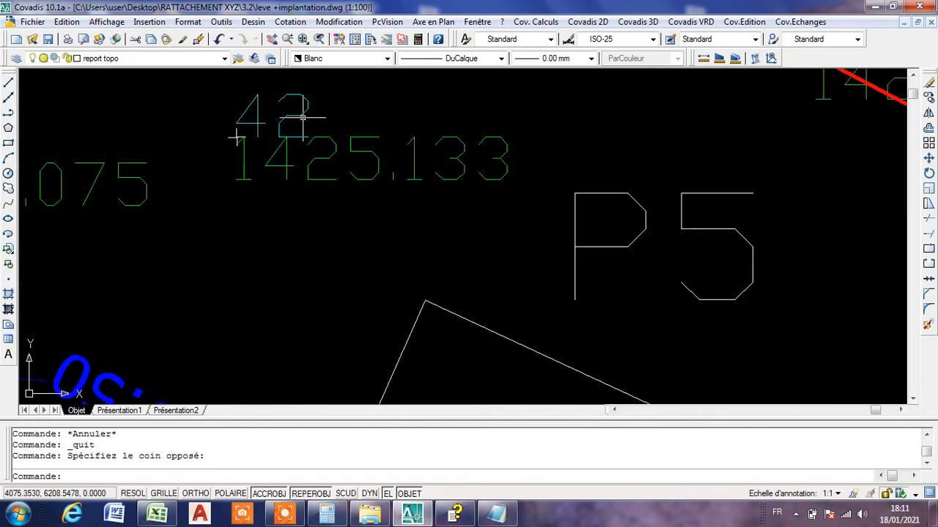
{"action": "left_click", "coordinate": [305, 115]}
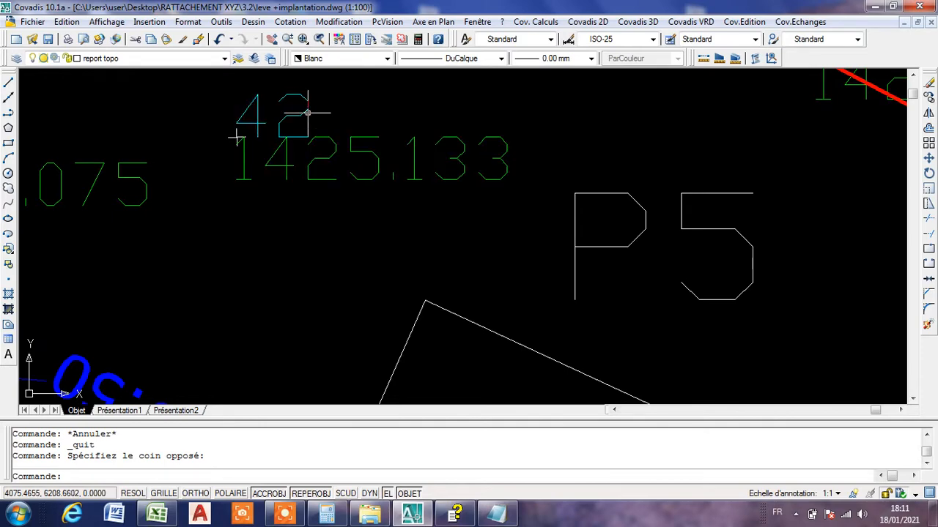
{"action": "scroll", "coordinate": [236, 138], "scroll_direction": "down", "scroll_amount": 10}
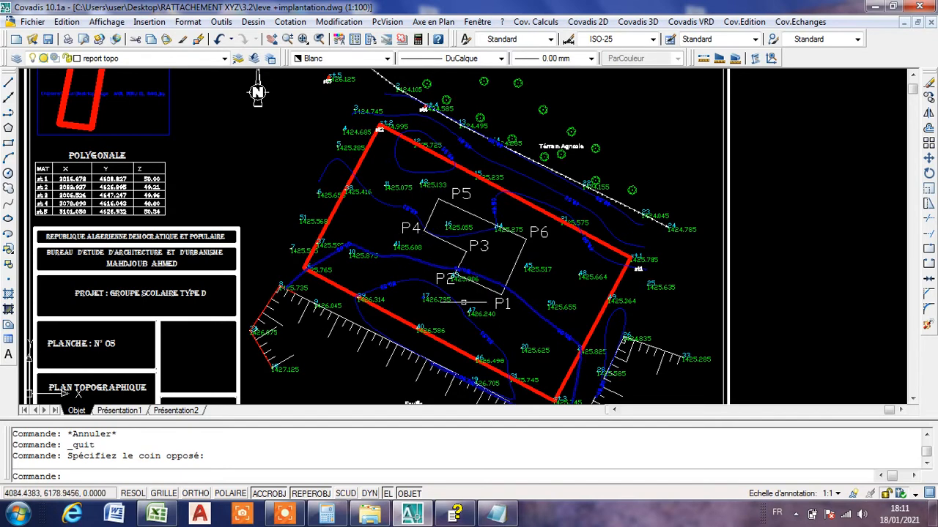
{"action": "scroll", "coordinate": [445, 205], "scroll_direction": "down", "scroll_amount": 3}
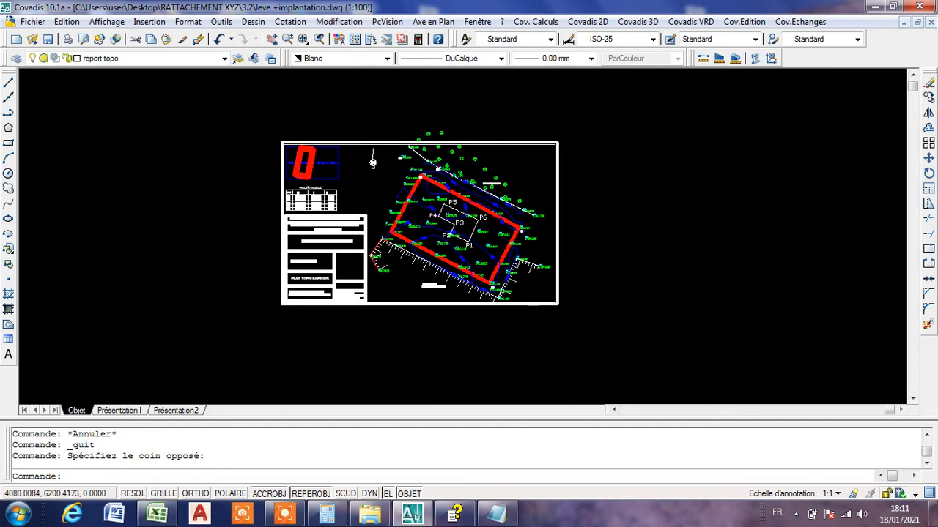
{"action": "scroll", "coordinate": [447, 212], "scroll_direction": "up", "scroll_amount": 2}
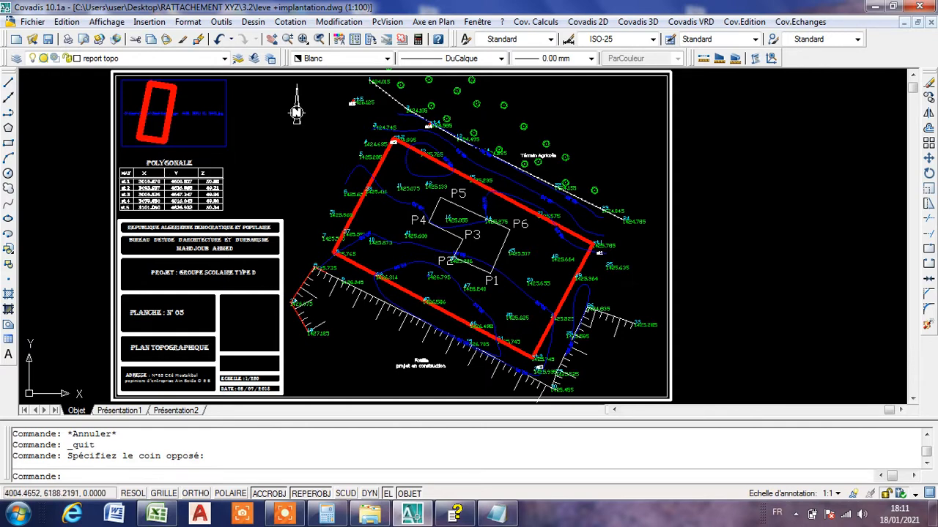
{"action": "scroll", "coordinate": [495, 232], "scroll_direction": "up", "scroll_amount": 2}
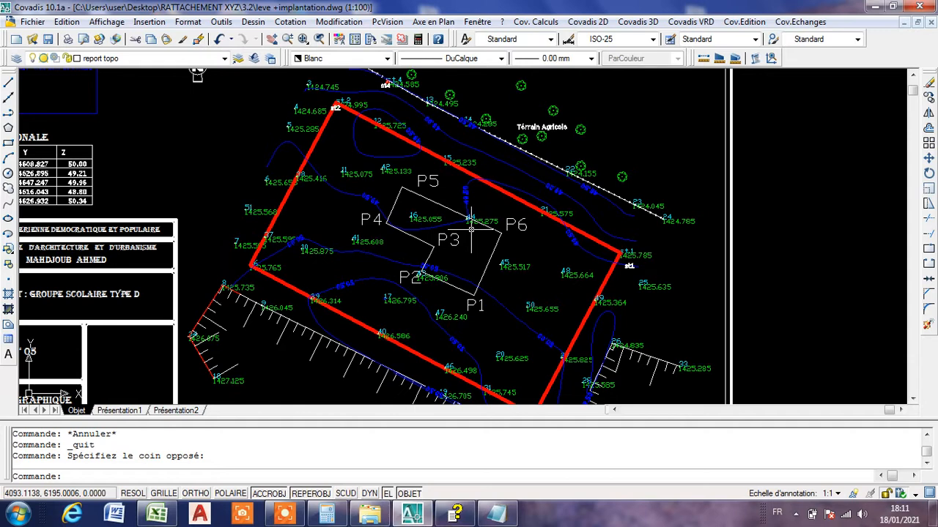
{"action": "scroll", "coordinate": [398, 173], "scroll_direction": "up", "scroll_amount": 3}
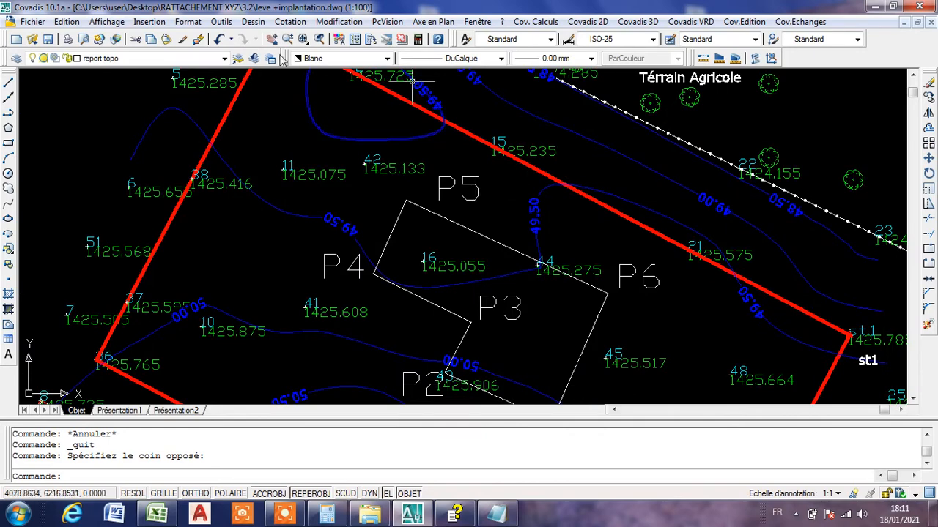
{"action": "left_click", "coordinate": [221, 21]}
{"action": "left_click", "coordinate": [251, 471]}
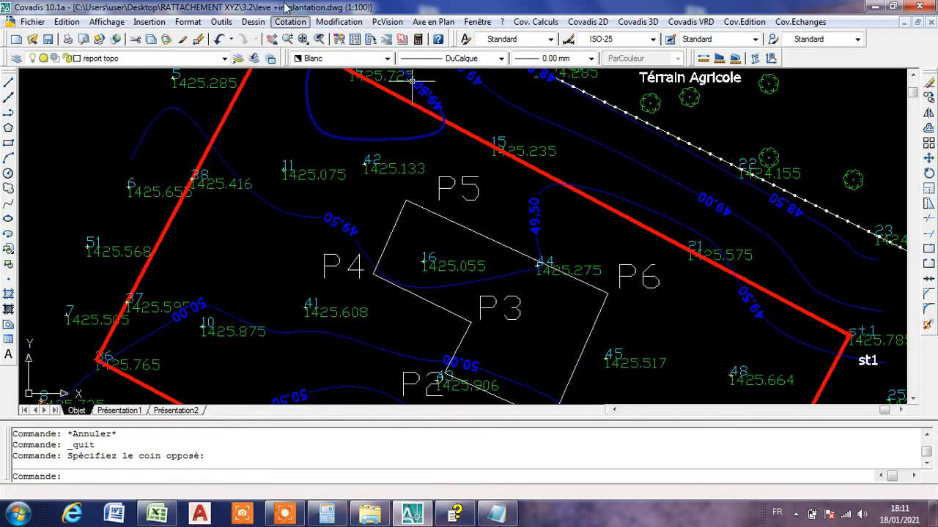
{"action": "left_click", "coordinate": [290, 21]}
{"action": "mouse_move", "coordinate": [253, 21]}
{"action": "mouse_move", "coordinate": [319, 404]}
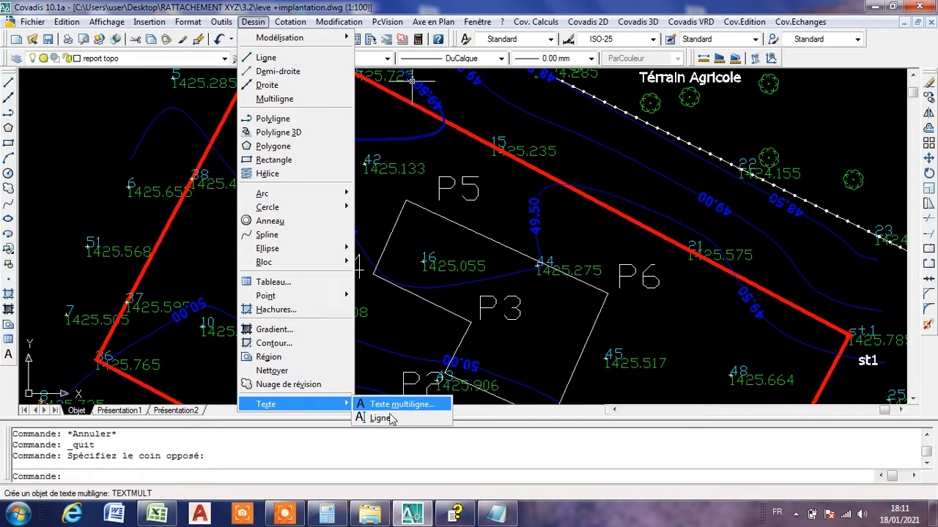
{"action": "left_click", "coordinate": [478, 212]}
{"action": "key", "text": "Escape"}
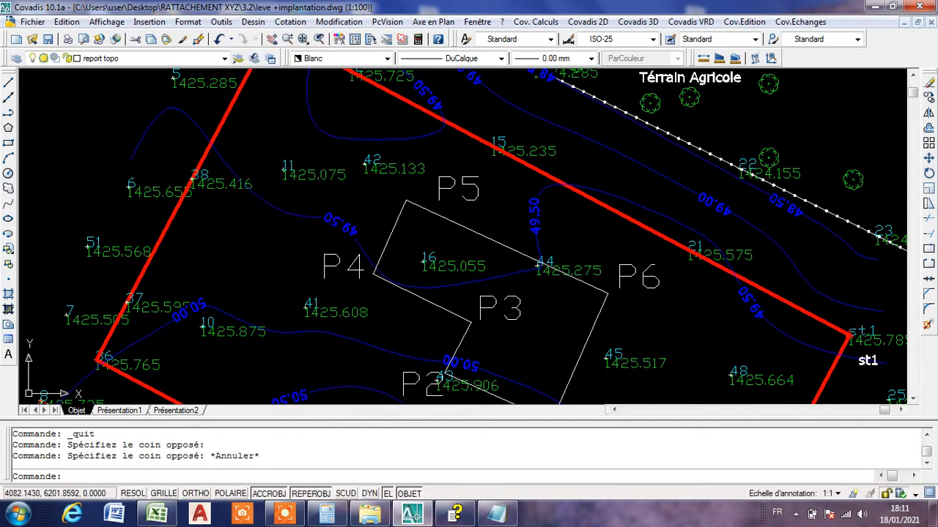
Step: Delete the P5 label beside the uppermost corner of the building outline
{"action": "middle_click_drag", "start_coordinate": [498, 210], "coordinate": [387, 207]}
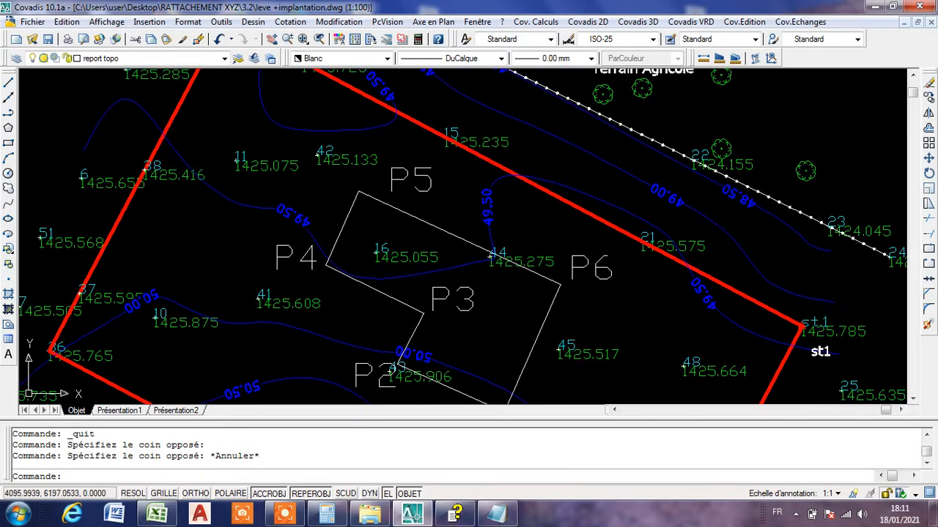
{"action": "left_click", "coordinate": [579, 258]}
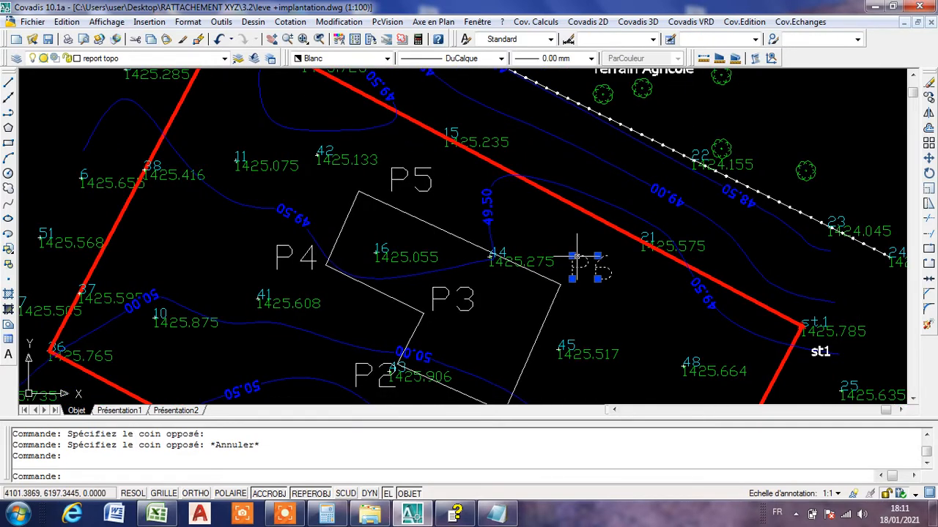
{"action": "key", "text": "Escape"}
{"action": "left_click", "coordinate": [427, 187]}
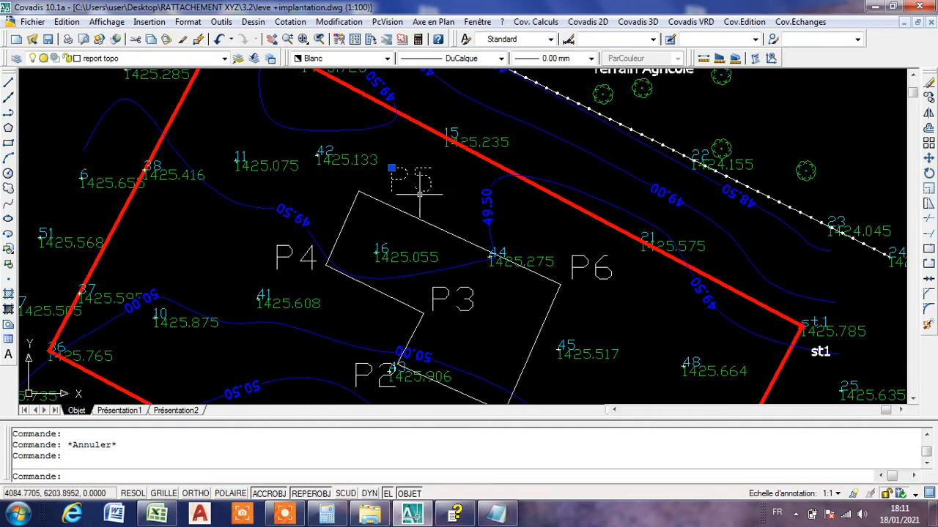
{"action": "key", "text": "Delete"}
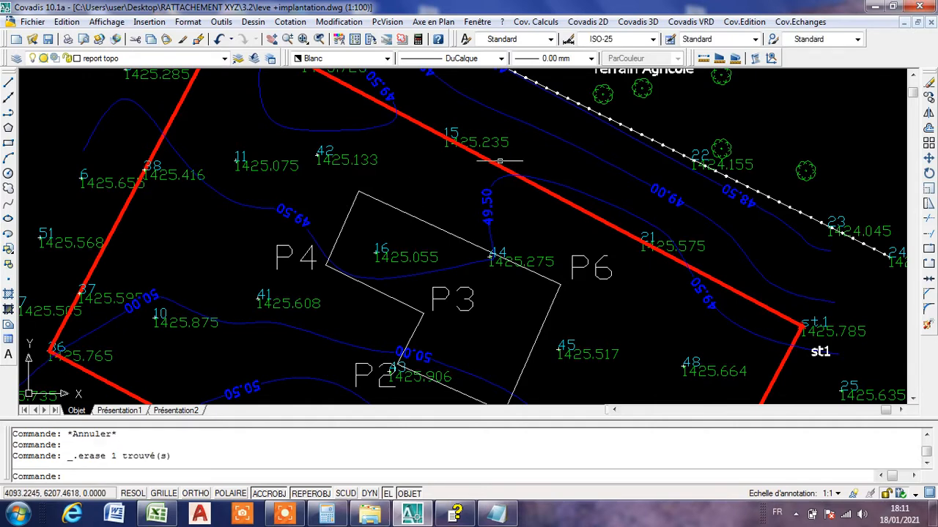
Step: Copy the P6 label once to the uppermost corner of the building outline, above the P4 corner
{"action": "left_click", "coordinate": [928, 97]}
{"action": "left_click", "coordinate": [593, 267]}
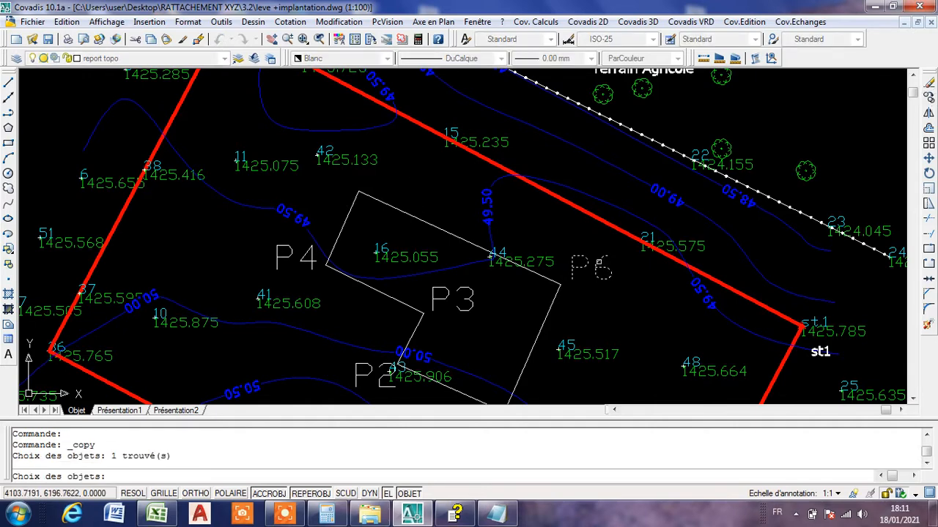
{"action": "key", "text": "Return"}
{"action": "left_click", "coordinate": [579, 263]}
{"action": "left_click", "coordinate": [409, 176]}
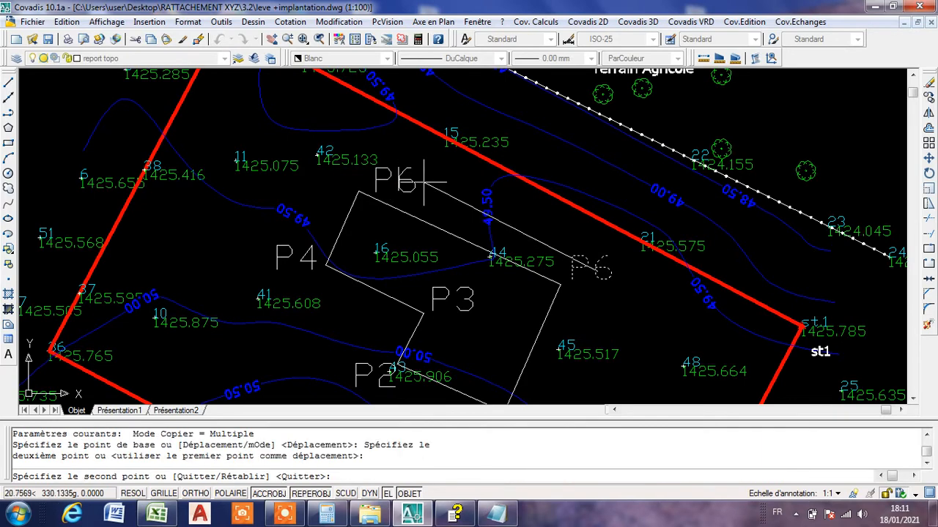
{"action": "key", "text": "Escape"}
Step: Change the text of the copied P6 label at the building outline's uppermost corner to P5
{"action": "left_click", "coordinate": [408, 167]}
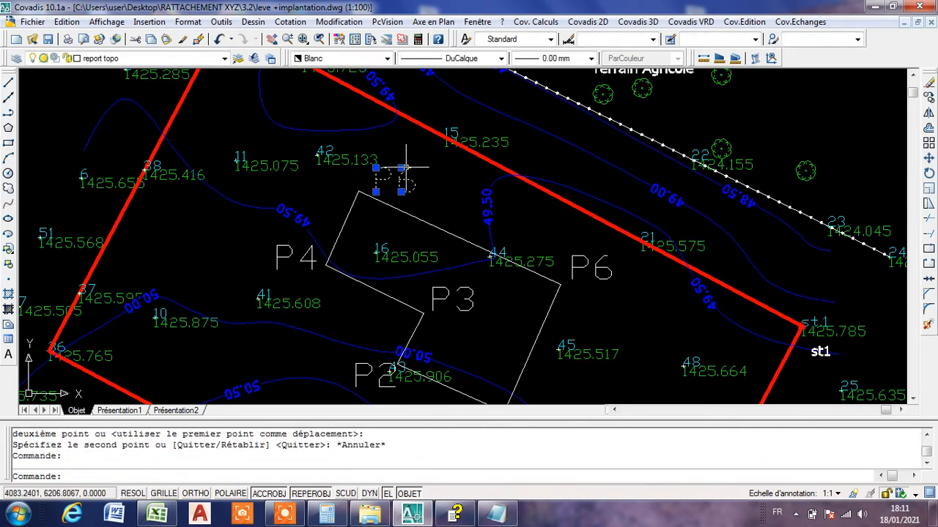
{"action": "left_click", "coordinate": [422, 181]}
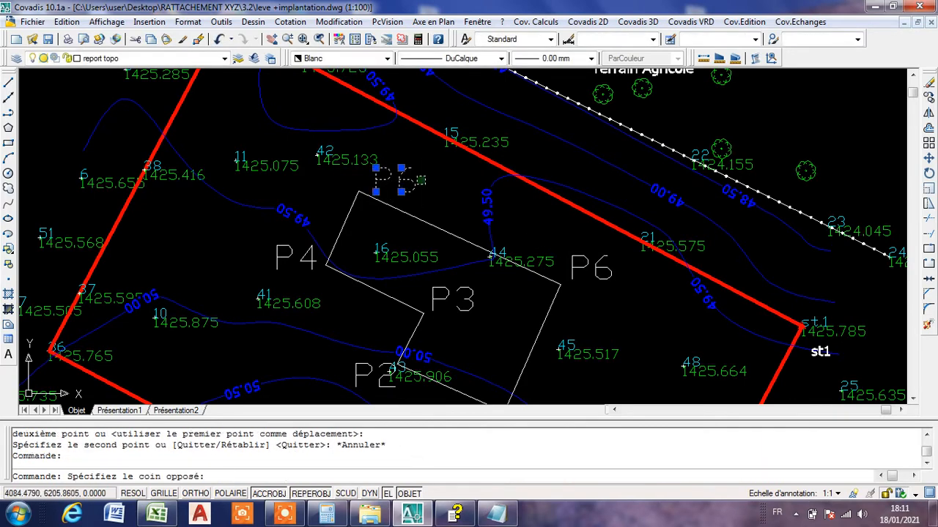
{"action": "key", "text": "Escape"}
{"action": "key", "text": "Escape"}
{"action": "key", "text": "Escape"}
{"action": "double_click", "coordinate": [408, 170]}
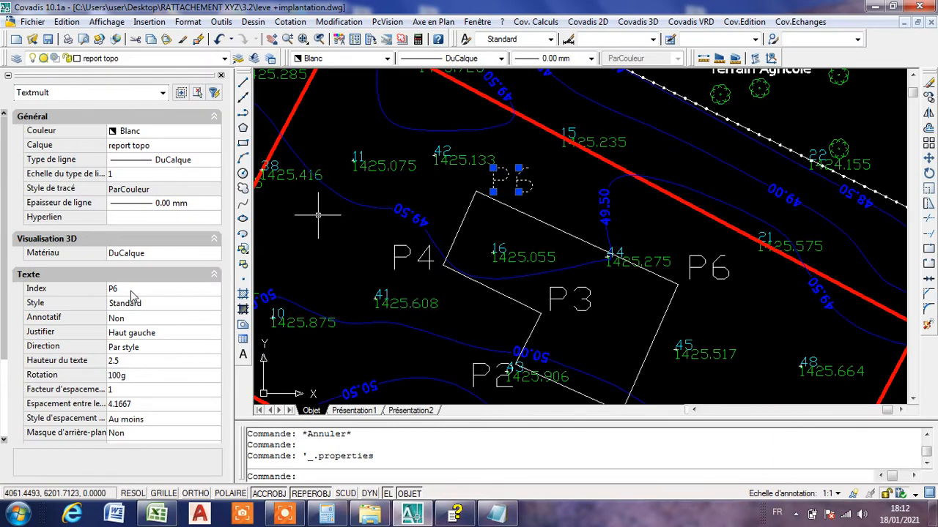
{"action": "left_click", "coordinate": [129, 291]}
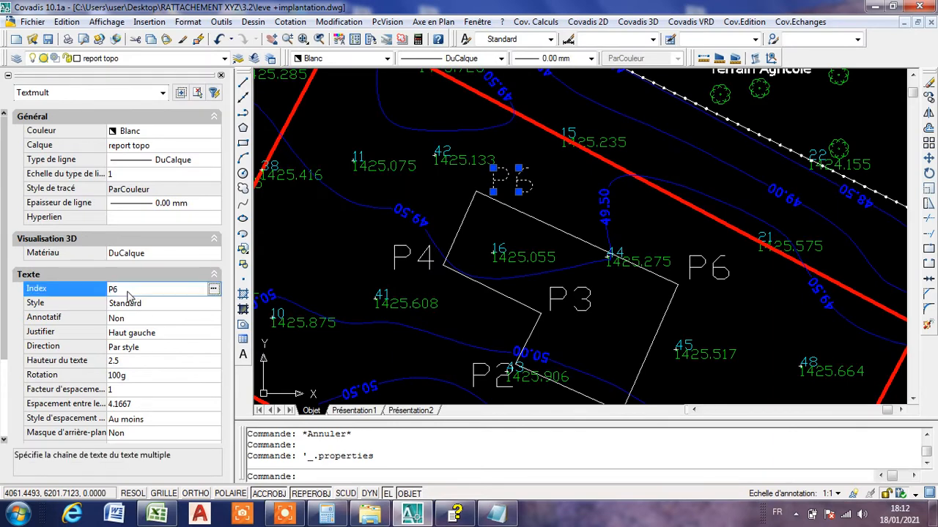
{"action": "left_click", "coordinate": [213, 289]}
{"action": "left_click_drag", "start_coordinate": [516, 183], "coordinate": [540, 189]}
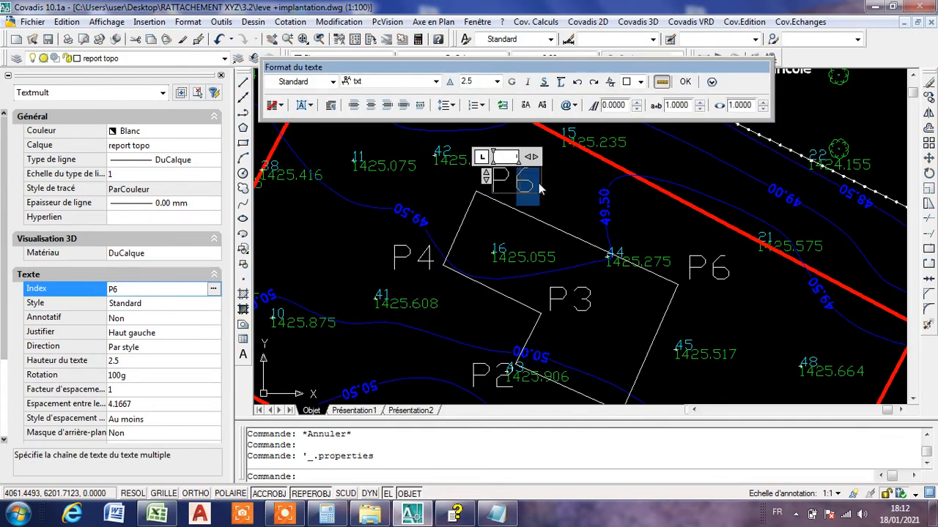
{"action": "type", "text": "5"}
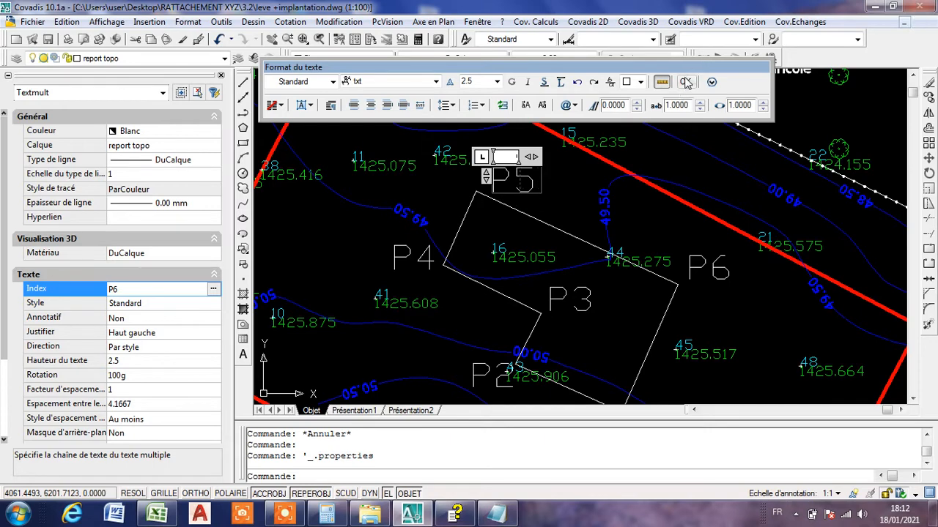
{"action": "left_click", "coordinate": [685, 82]}
{"action": "left_click", "coordinate": [222, 76]}
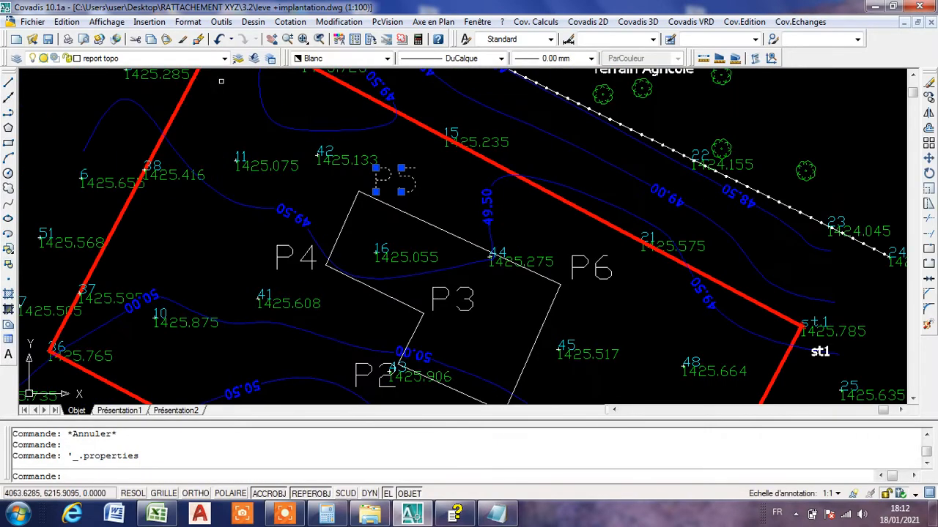
Step: Inspect the properties of the P5 label, down to its geometry position values, and close the properties
{"action": "middle_click_drag", "start_coordinate": [477, 195], "coordinate": [401, 144]}
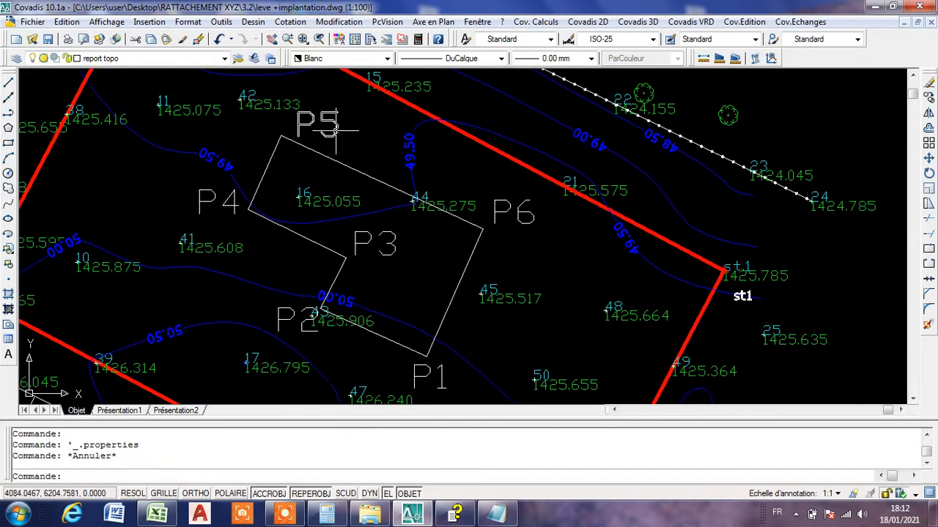
{"action": "scroll", "coordinate": [300, 126], "scroll_direction": "up", "scroll_amount": 3}
{"action": "left_click", "coordinate": [299, 126]}
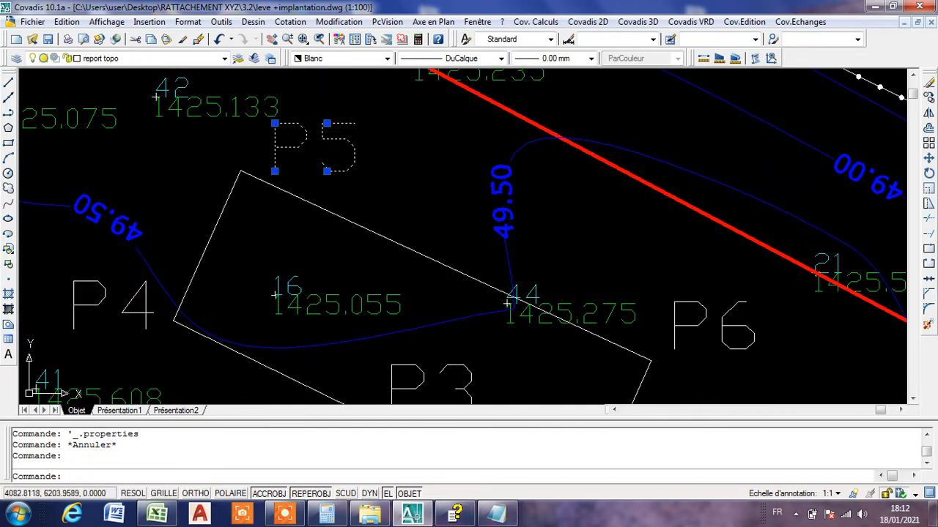
{"action": "left_click", "coordinate": [340, 43]}
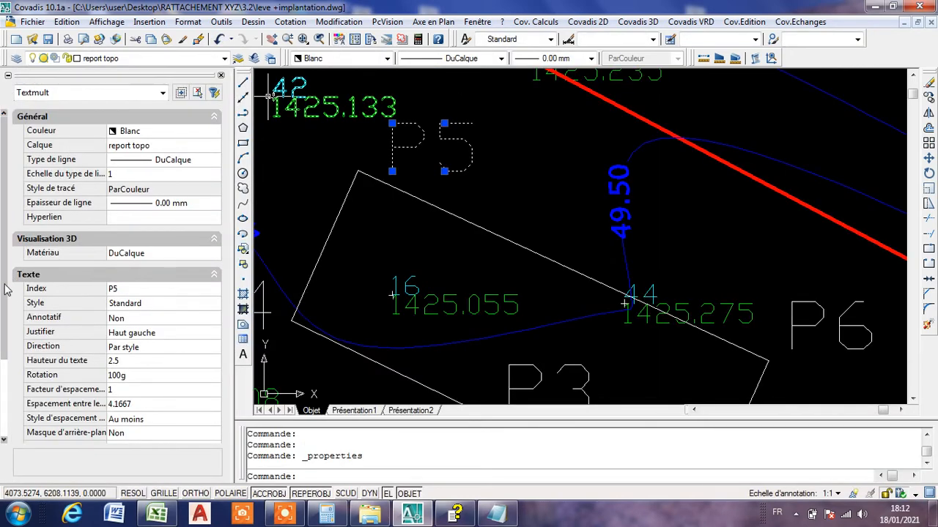
{"action": "left_click_drag", "start_coordinate": [6, 289], "coordinate": [3, 402]}
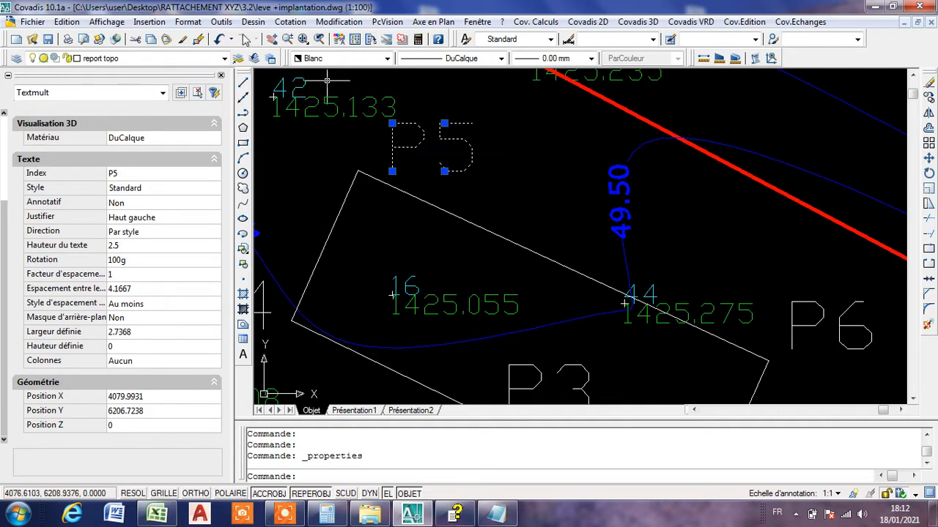
{"action": "left_click", "coordinate": [221, 76]}
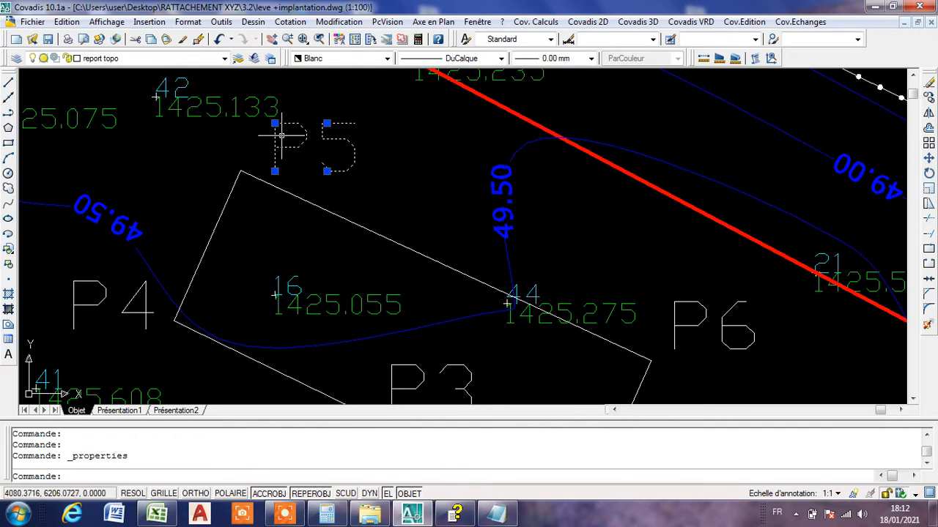
{"action": "key", "text": "Escape"}
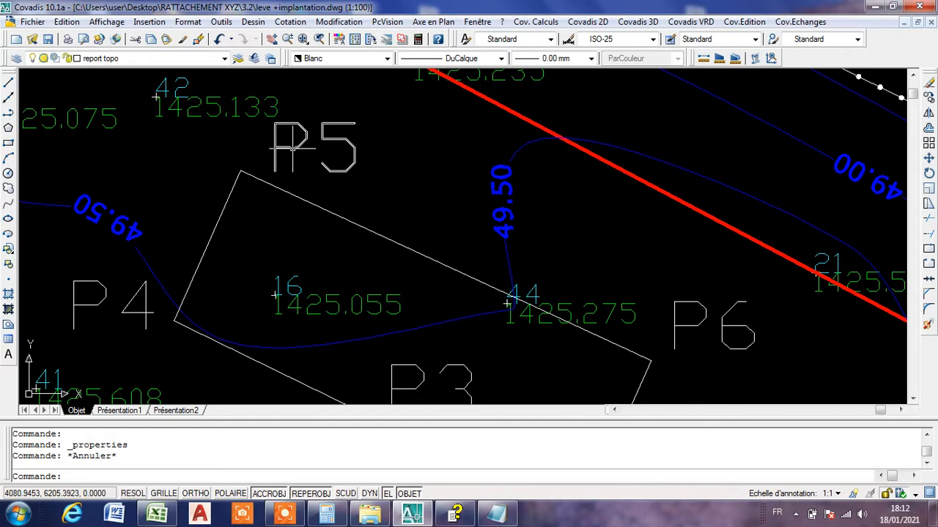
Step: Copy the building outline and its six labels P1 to P6 to the clipboard
{"action": "scroll", "coordinate": [292, 146], "scroll_direction": "down", "scroll_amount": 6}
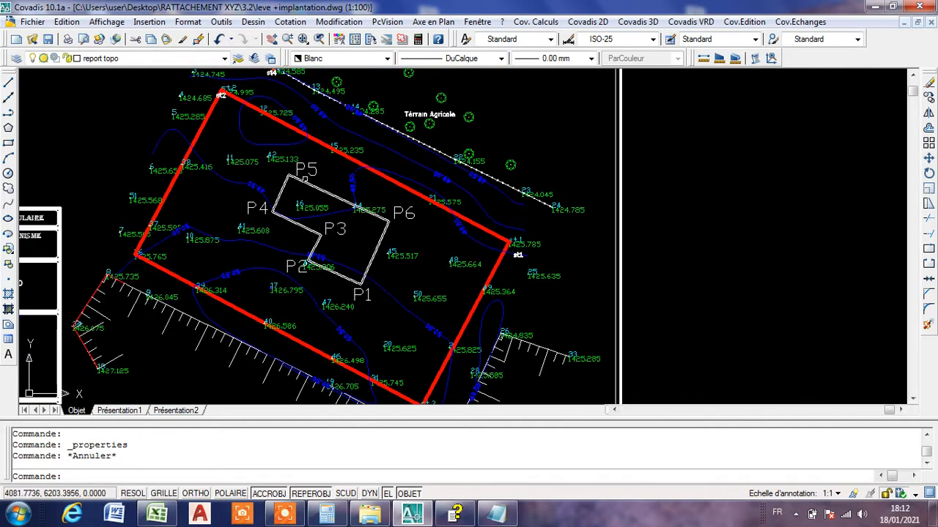
{"action": "scroll", "coordinate": [258, 166], "scroll_direction": "up", "scroll_amount": 2}
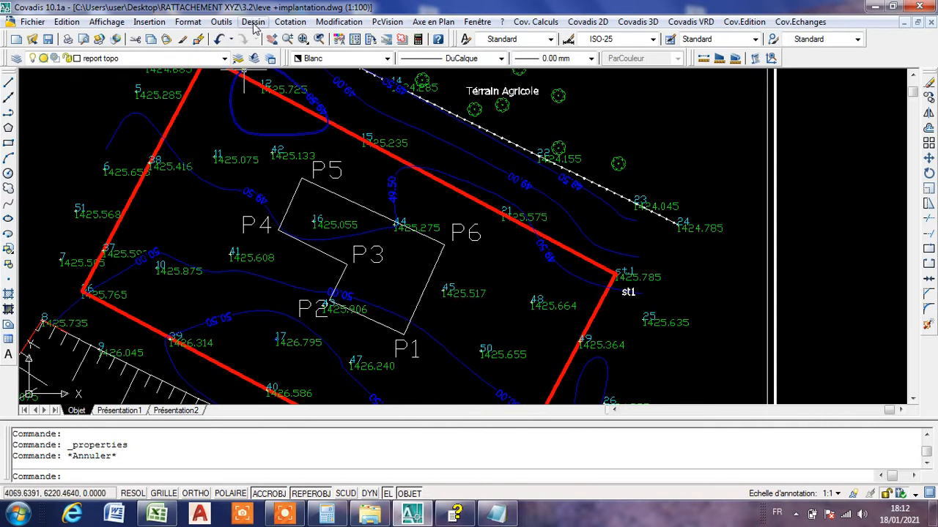
{"action": "left_click", "coordinate": [67, 22]}
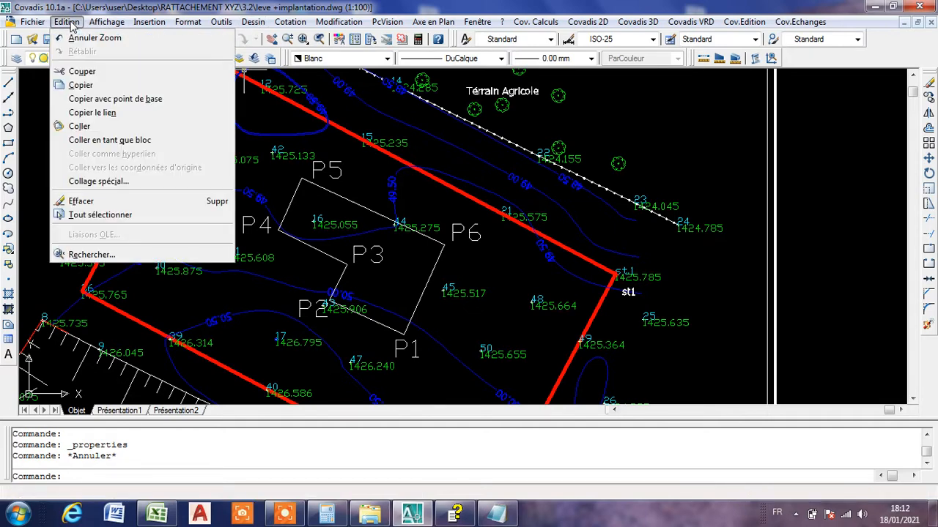
{"action": "left_click", "coordinate": [81, 85]}
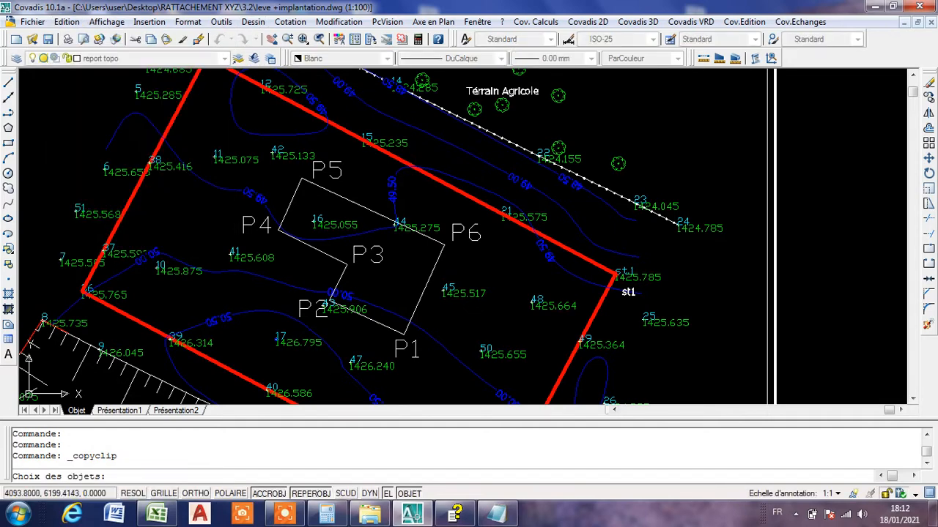
{"action": "left_click", "coordinate": [363, 207]}
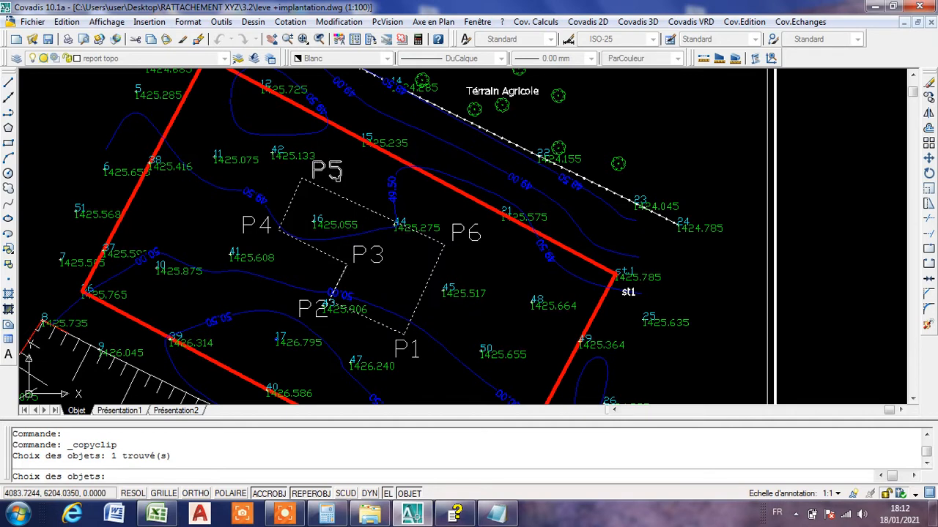
{"action": "left_click", "coordinate": [327, 170]}
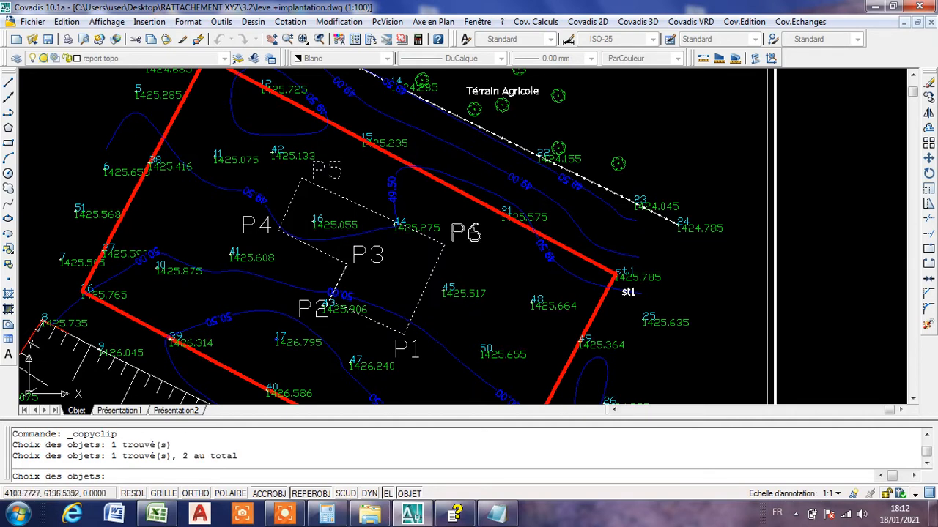
{"action": "left_click", "coordinate": [472, 233]}
{"action": "left_click", "coordinate": [408, 350]}
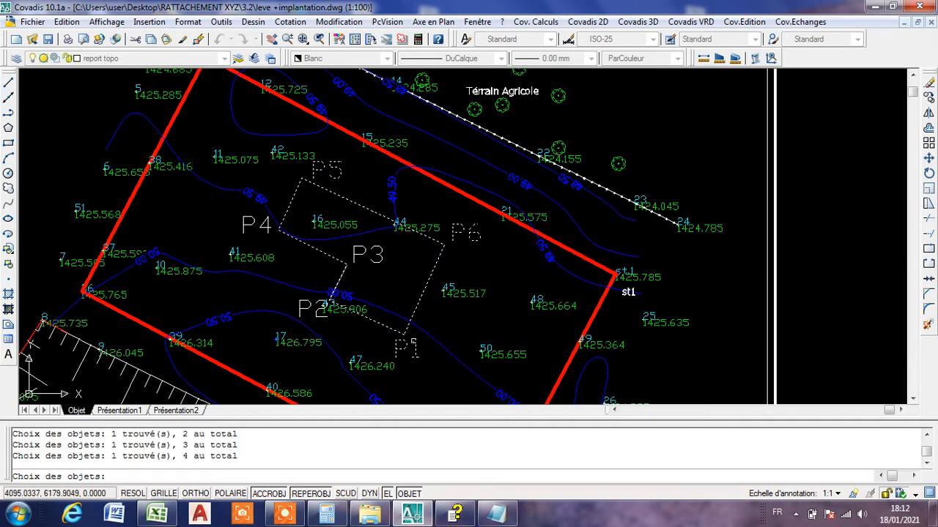
{"action": "left_click", "coordinate": [305, 305]}
{"action": "left_click", "coordinate": [257, 224]}
{"action": "left_click", "coordinate": [367, 254]}
{"action": "key", "text": "Return"}
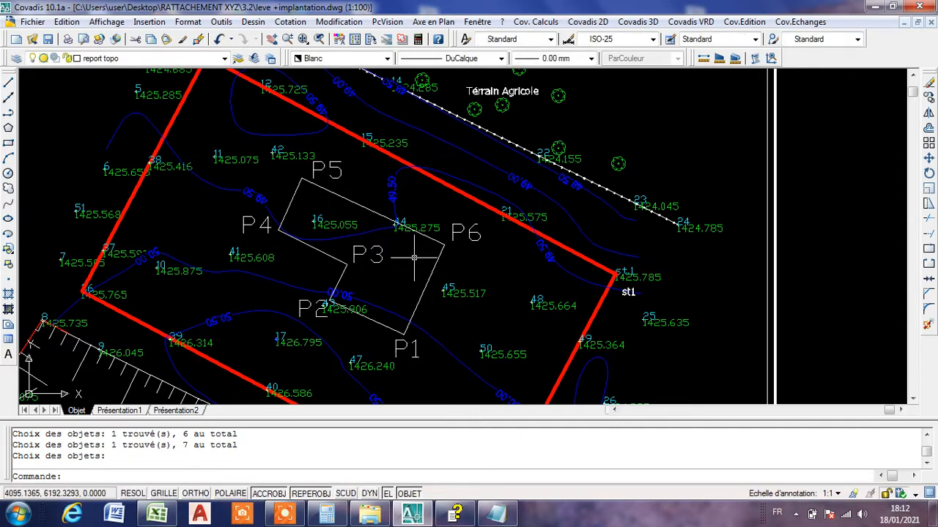
Step: Create a new drawing from the acadiso.dwt template, dismissing the scale selection without choosing a scale
{"action": "left_click", "coordinate": [32, 23]}
{"action": "left_click", "coordinate": [45, 31]}
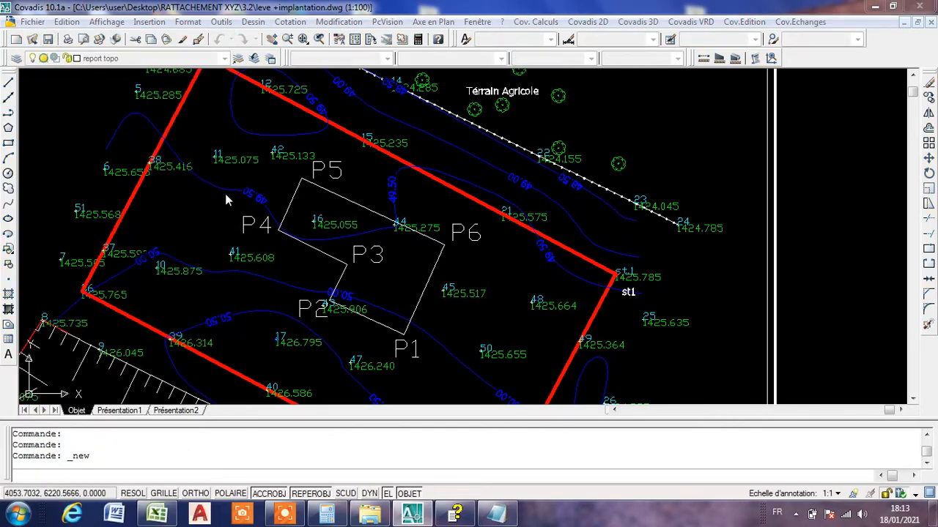
{"action": "left_click", "coordinate": [634, 365]}
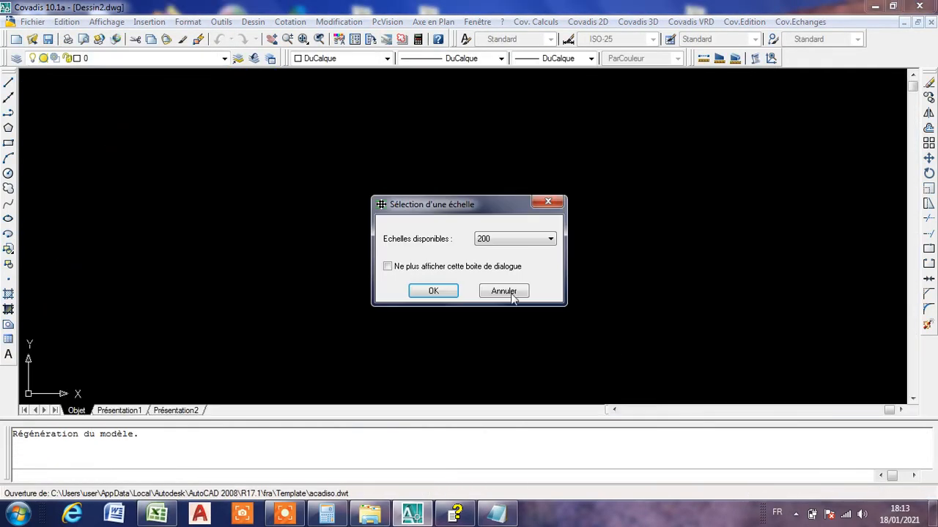
{"action": "left_click", "coordinate": [511, 293]}
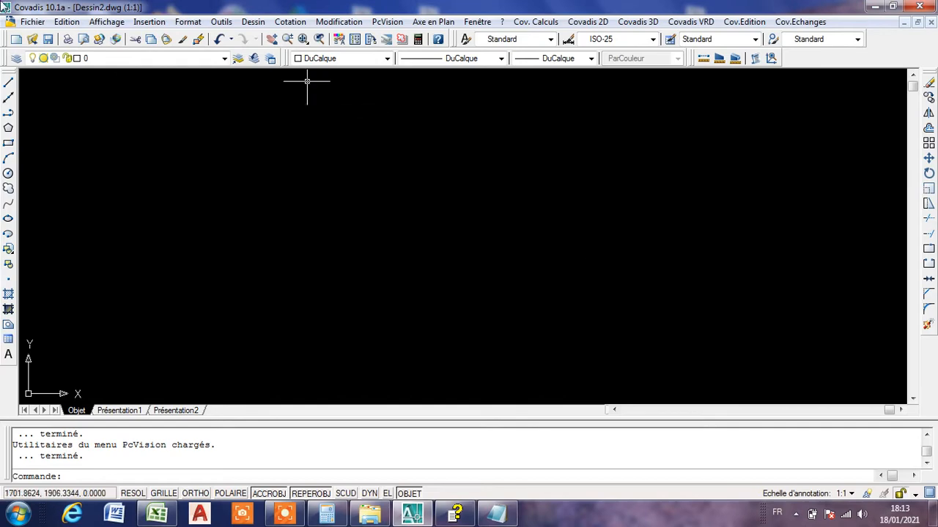
Step: Save the new drawing as EXTRACTION1.dwg in the 3.2 folder, replacing the existing file
{"action": "left_click", "coordinate": [32, 21]}
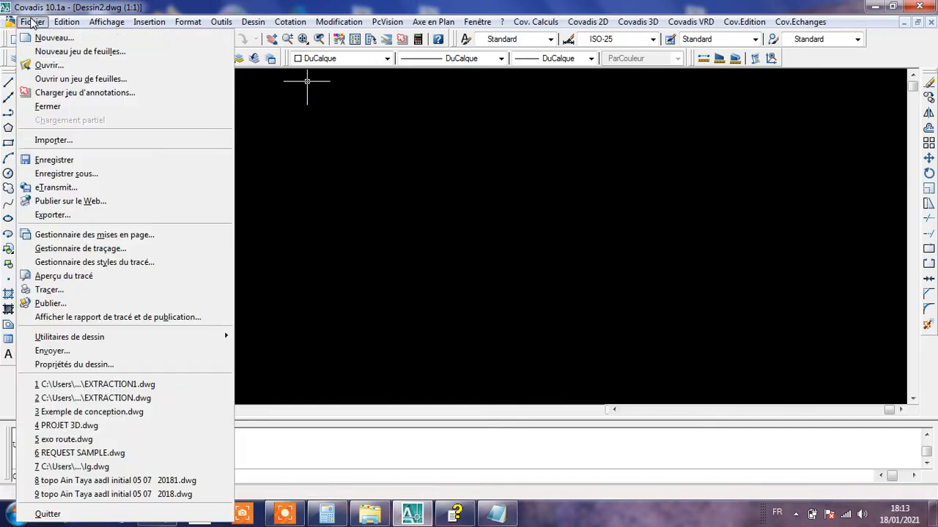
{"action": "left_click", "coordinate": [69, 174]}
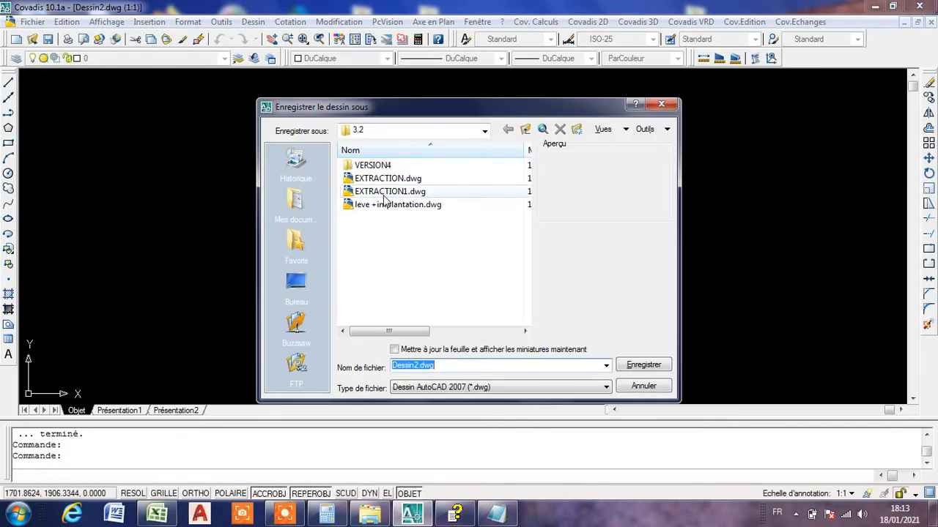
{"action": "left_click", "coordinate": [384, 192]}
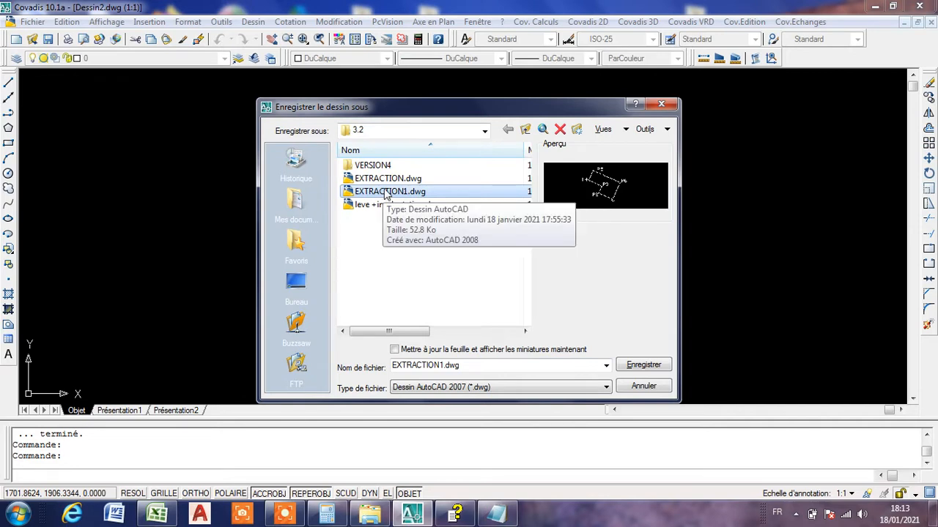
{"action": "left_click", "coordinate": [421, 256]}
{"action": "left_click", "coordinate": [391, 192]}
{"action": "left_click", "coordinate": [635, 365]}
{"action": "left_click", "coordinate": [472, 291]}
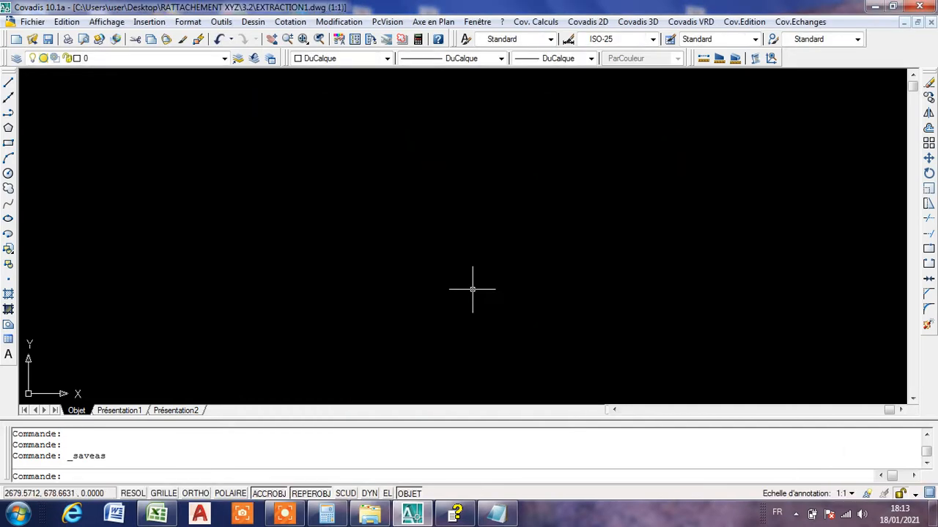
Step: Paste the copied building outline and labels at their original coordinates and zoom to the drawing's extents
{"action": "left_click", "coordinate": [67, 22]}
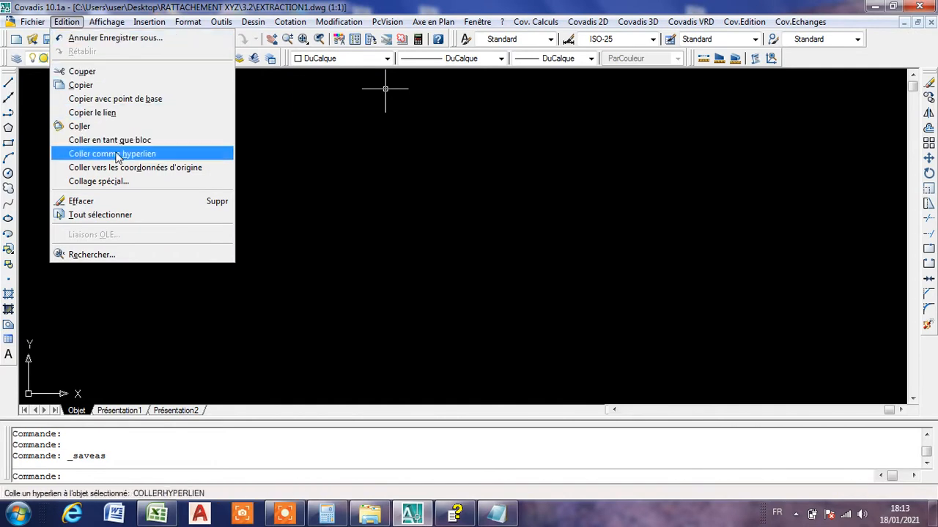
{"action": "left_click", "coordinate": [119, 168]}
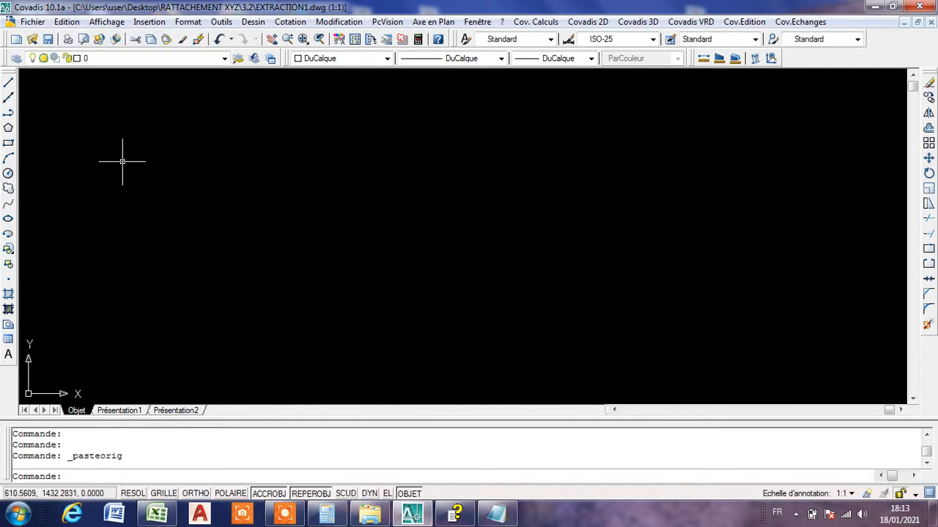
{"action": "left_click", "coordinate": [303, 40]}
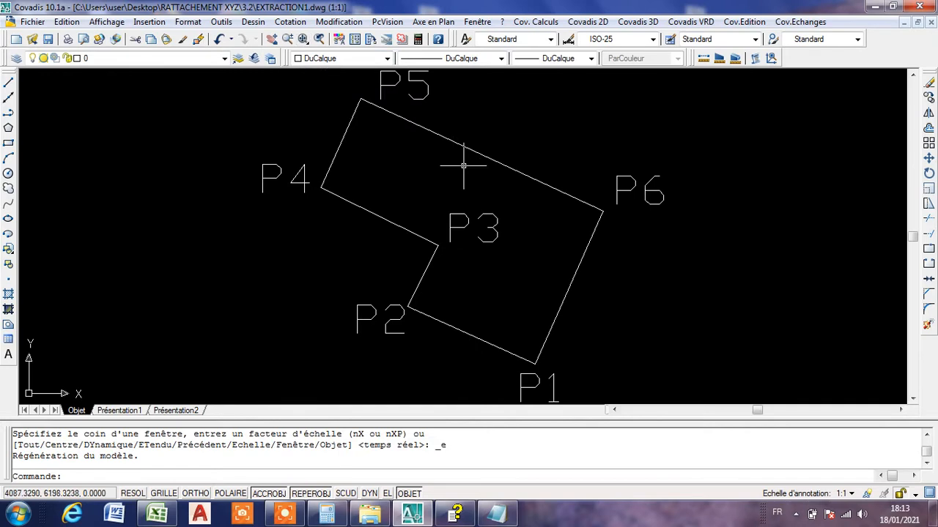
Step: Examine the pasted outline and where the P5 label's insertion point lies relative to its building corner
{"action": "scroll", "coordinate": [492, 126], "scroll_direction": "up", "scroll_amount": 4}
{"action": "scroll", "coordinate": [472, 152], "scroll_direction": "down", "scroll_amount": 7}
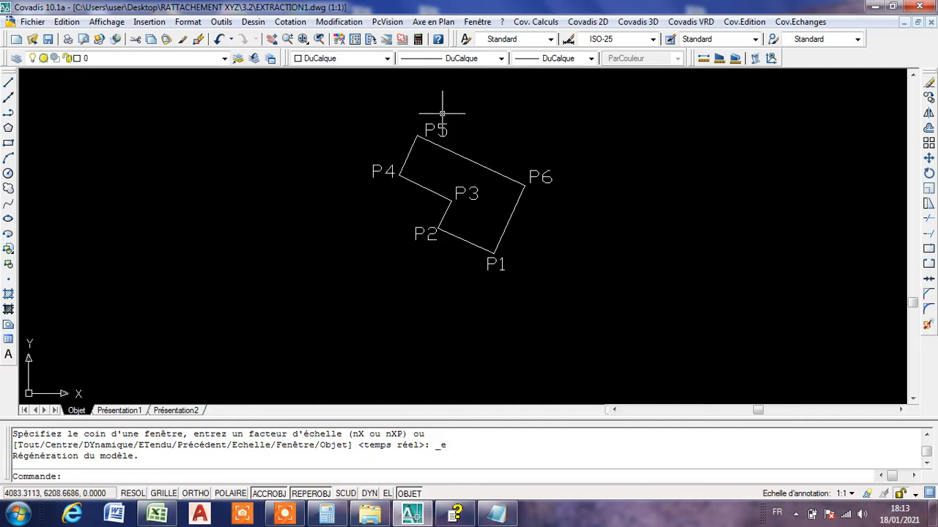
{"action": "scroll", "coordinate": [440, 111], "scroll_direction": "up", "scroll_amount": 5}
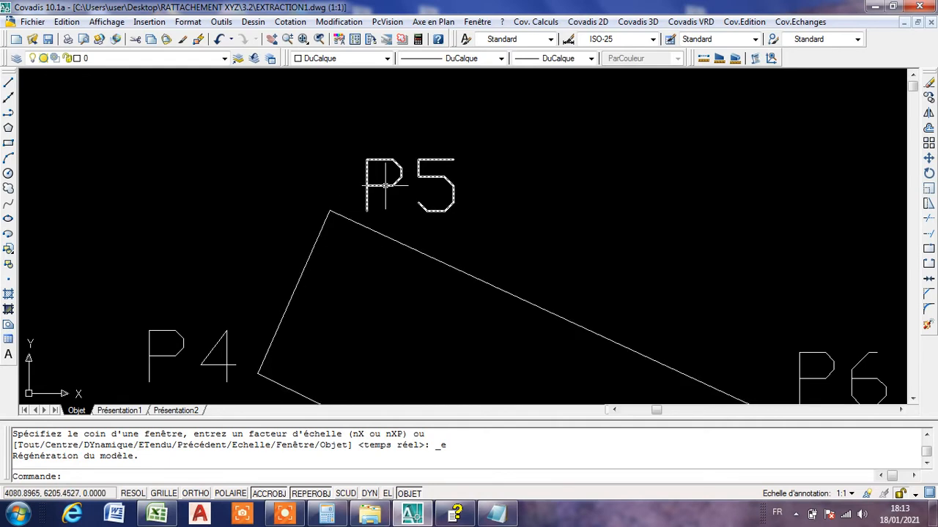
{"action": "left_click", "coordinate": [387, 216]}
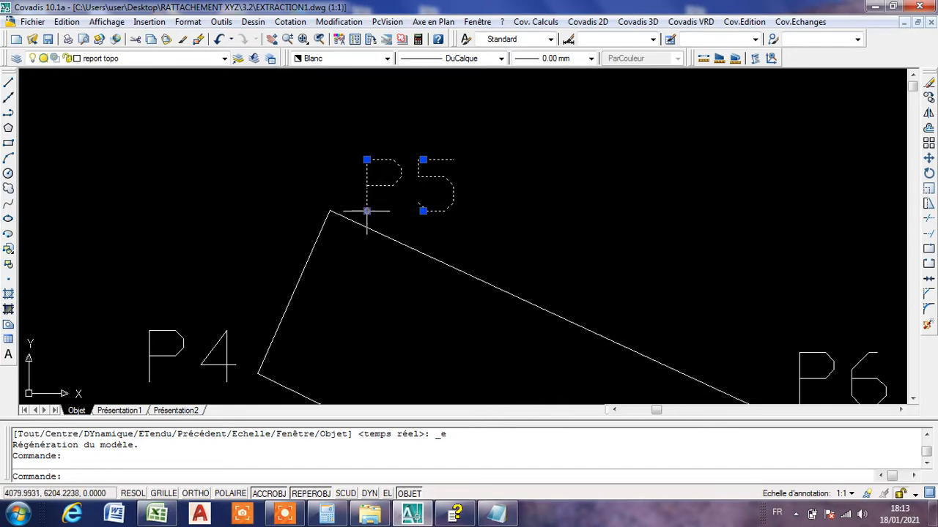
{"action": "key", "text": "Escape"}
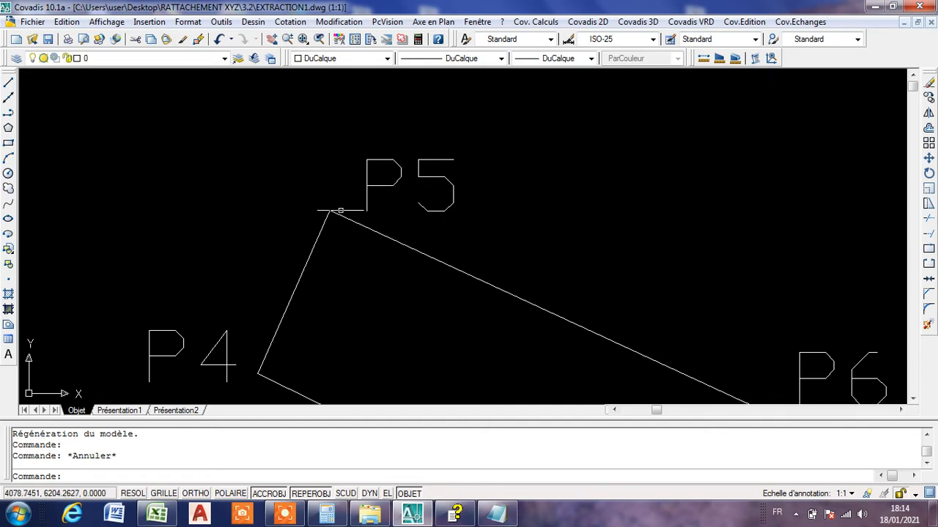
Step: Examine the P5 label's text and geometry properties, comparing its position coordinates with its insertion point
{"action": "left_click", "coordinate": [386, 182]}
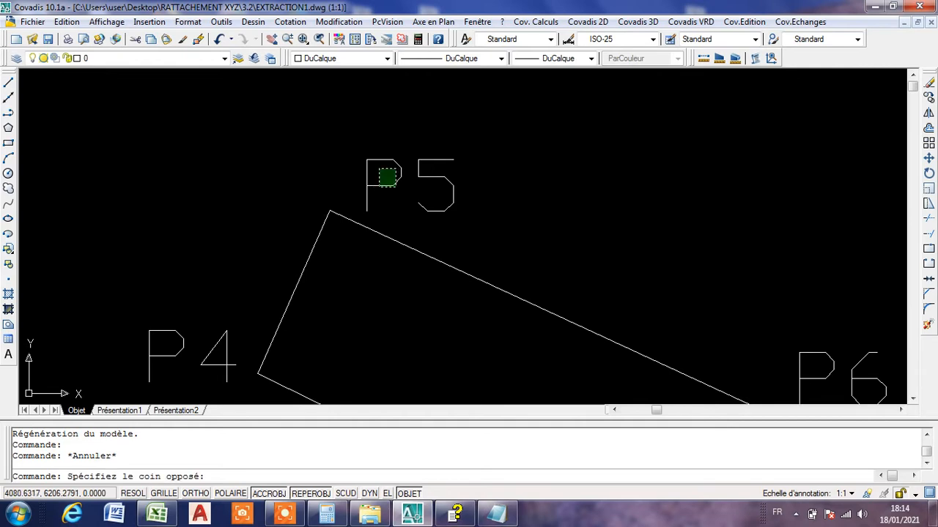
{"action": "key", "text": "Escape"}
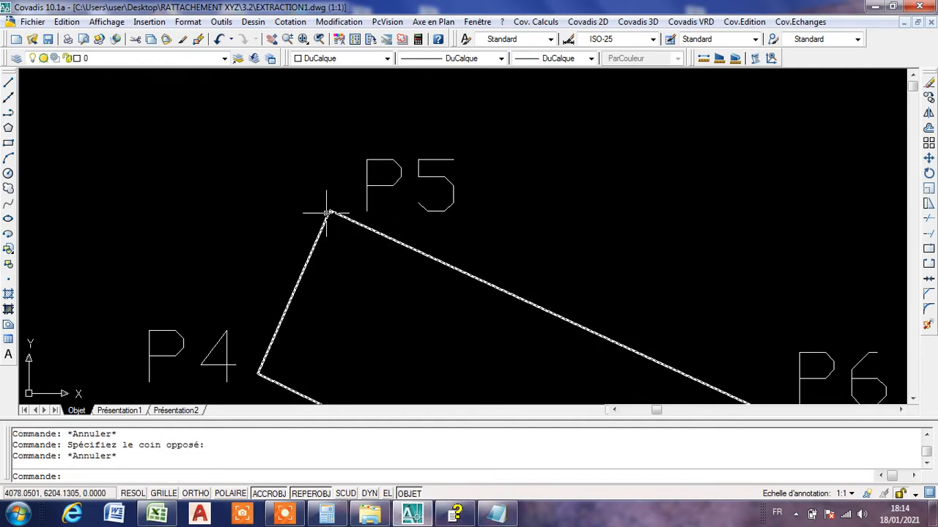
{"action": "left_click", "coordinate": [385, 185]}
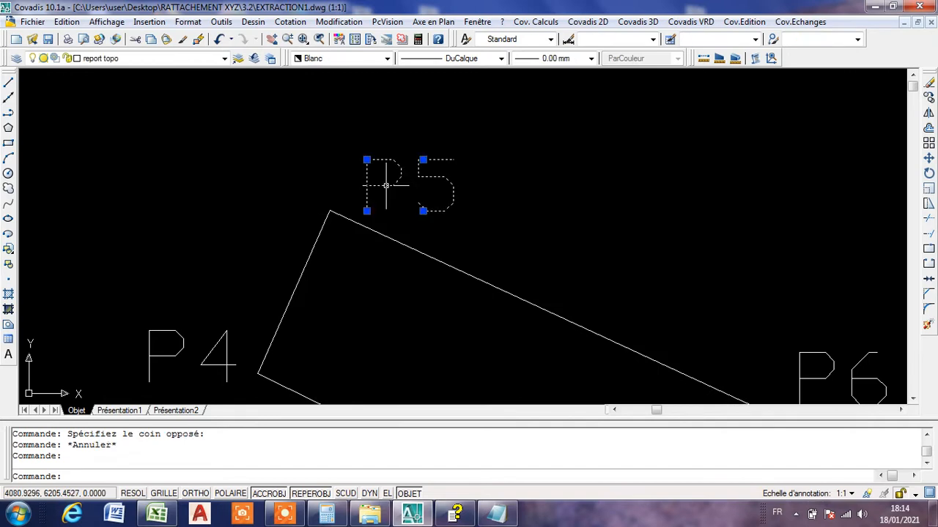
{"action": "left_click", "coordinate": [338, 39]}
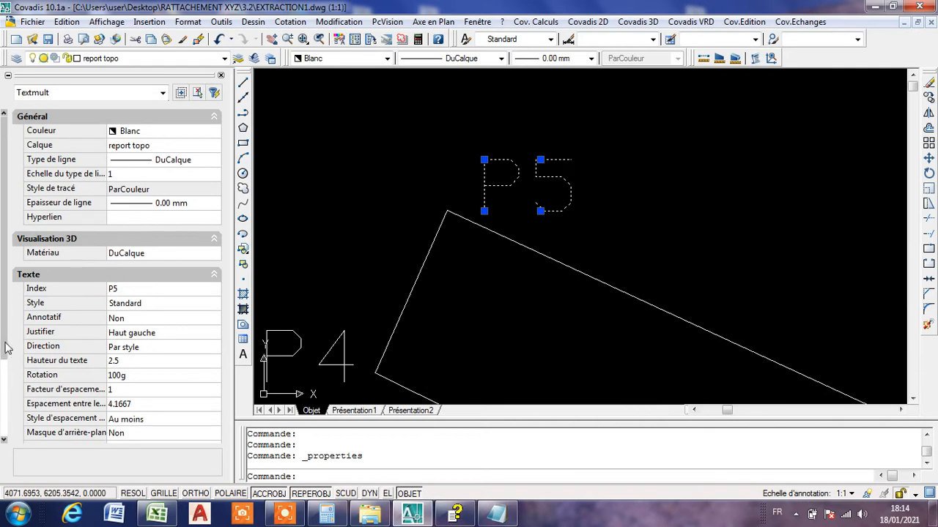
{"action": "left_click_drag", "start_coordinate": [5, 344], "coordinate": [3, 460]}
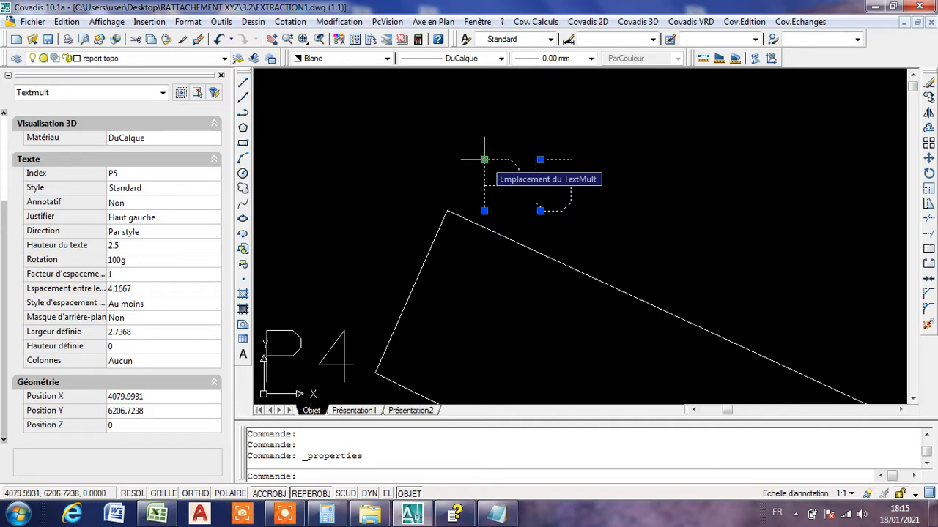
{"action": "left_click", "coordinate": [221, 74]}
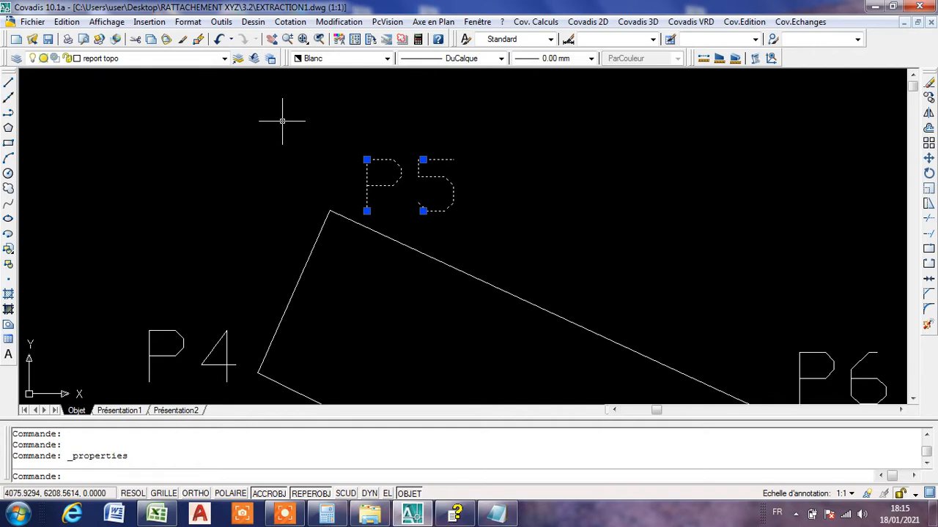
Step: Move the P5 label so its insertion point snaps onto the adjacent corner of the building outline
{"action": "left_click", "coordinate": [366, 159]}
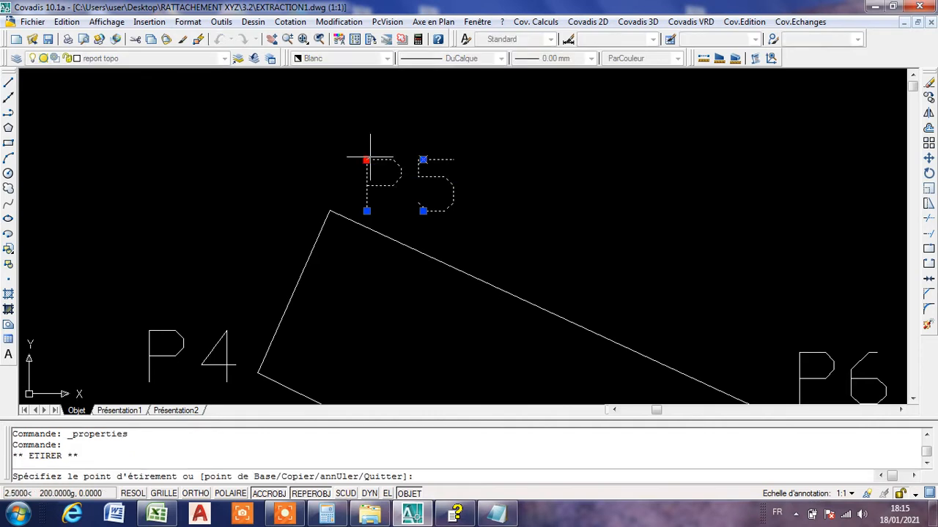
{"action": "left_click", "coordinate": [330, 211]}
{"action": "scroll", "coordinate": [319, 187], "scroll_direction": "down", "scroll_amount": 4}
{"action": "scroll", "coordinate": [267, 229], "scroll_direction": "up", "scroll_amount": 2}
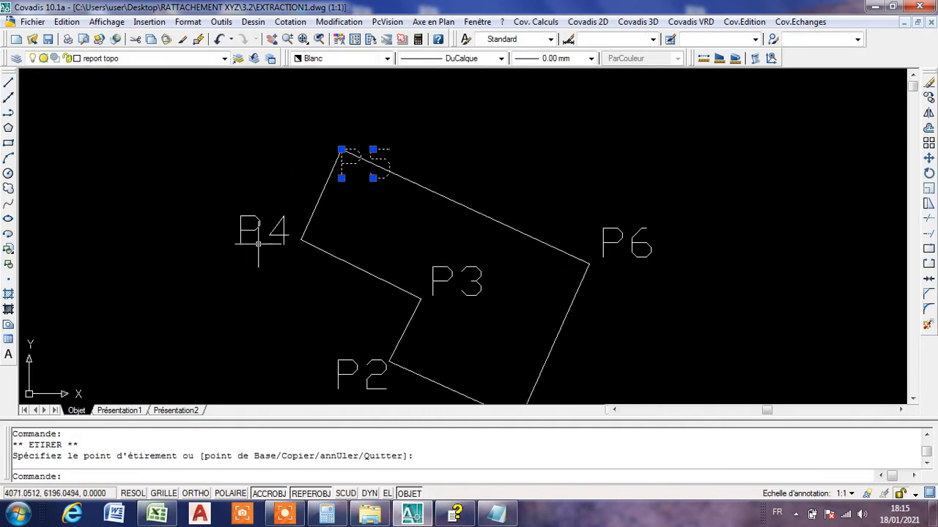
{"action": "key", "text": "Escape"}
Step: Move the P4 and P3 labels so each insertion point sits exactly on its corresponding building corner
{"action": "left_click", "coordinate": [277, 227]}
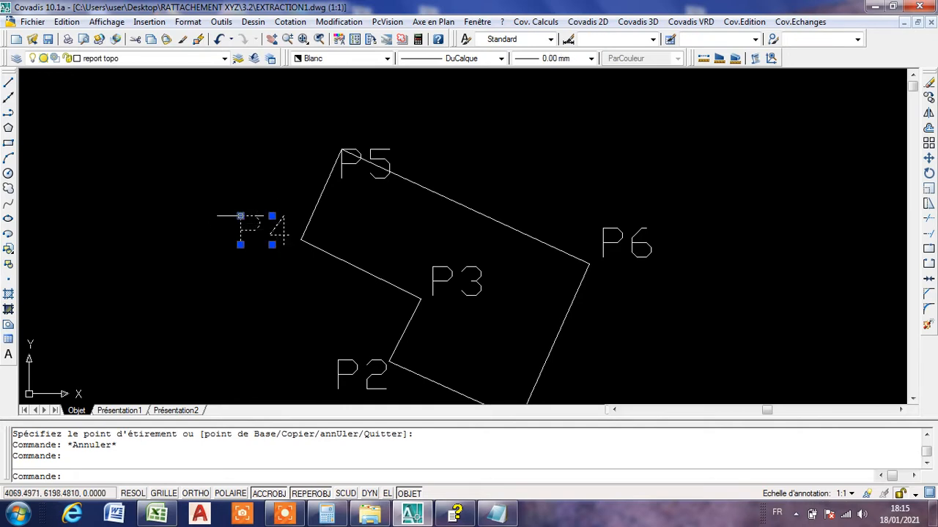
{"action": "left_click", "coordinate": [240, 217]}
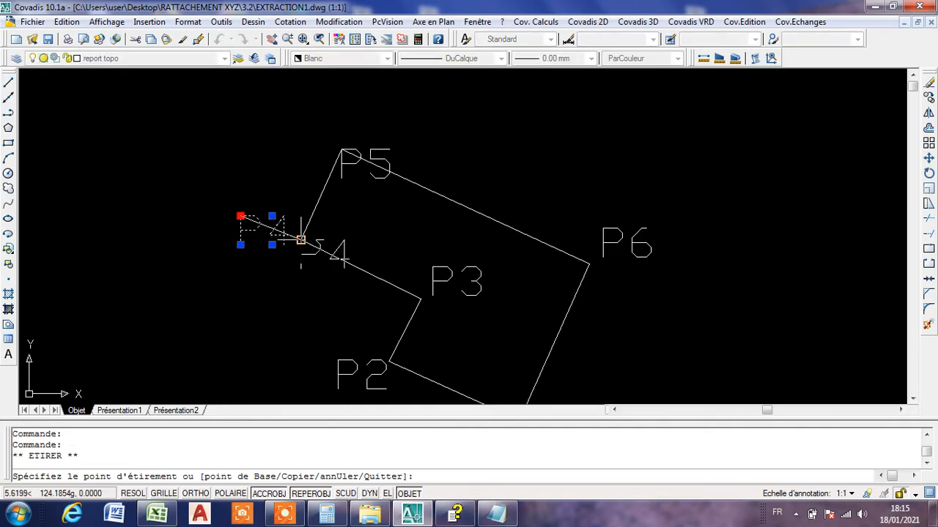
{"action": "left_click", "coordinate": [300, 240]}
{"action": "key", "text": "Escape"}
{"action": "left_click", "coordinate": [443, 277]}
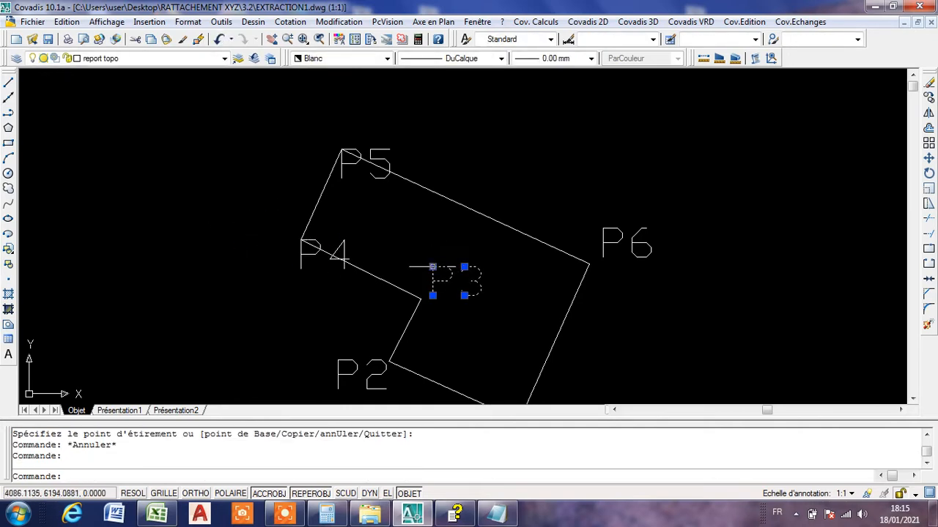
{"action": "left_click", "coordinate": [432, 267]}
{"action": "key", "text": "Escape"}
Step: Move the P2 label so its insertion point snaps onto the building corner beside it
{"action": "scroll", "coordinate": [421, 252], "scroll_direction": "down", "scroll_amount": 7}
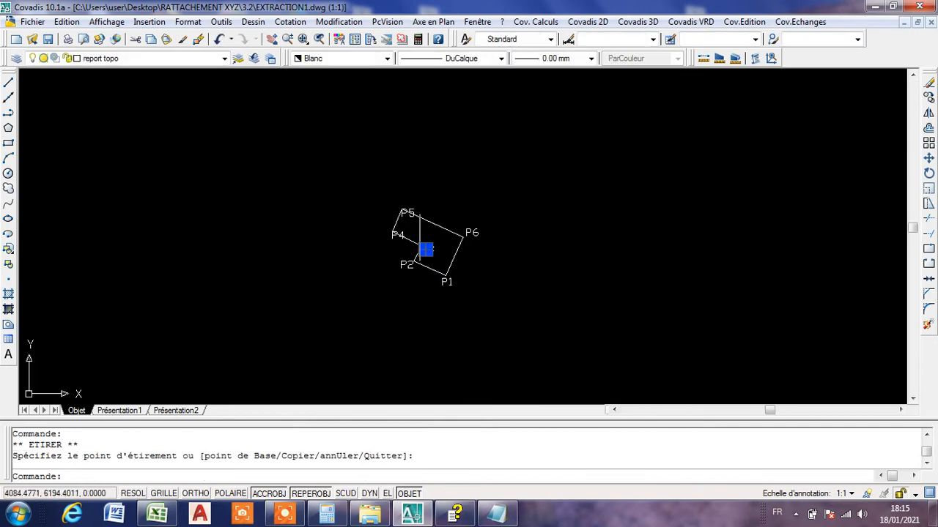
{"action": "scroll", "coordinate": [421, 249], "scroll_direction": "up", "scroll_amount": 5}
{"action": "left_click", "coordinate": [377, 295]}
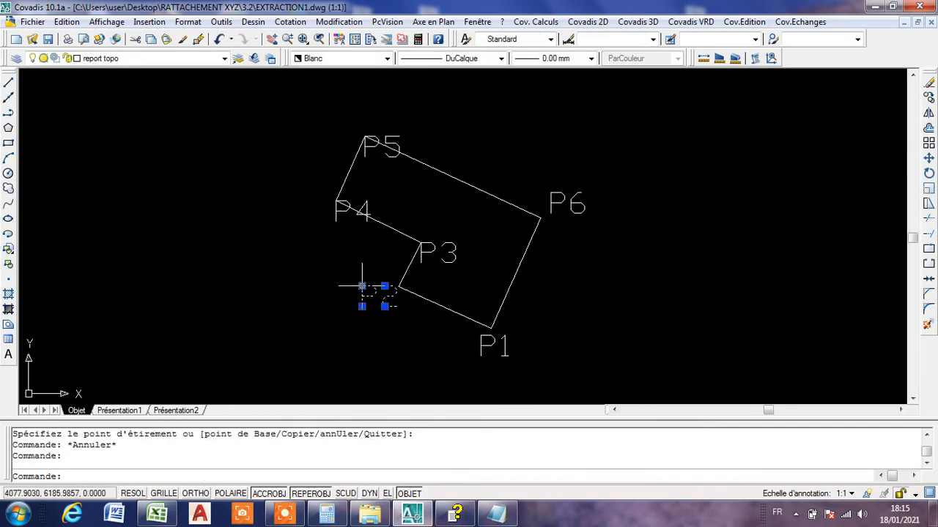
{"action": "left_click", "coordinate": [362, 286]}
{"action": "left_click", "coordinate": [397, 285]}
{"action": "key", "text": "Escape"}
Step: Move the P1 label so its insertion point snaps onto the lowest corner of the building outline
{"action": "scroll", "coordinate": [494, 332], "scroll_direction": "up", "scroll_amount": 3}
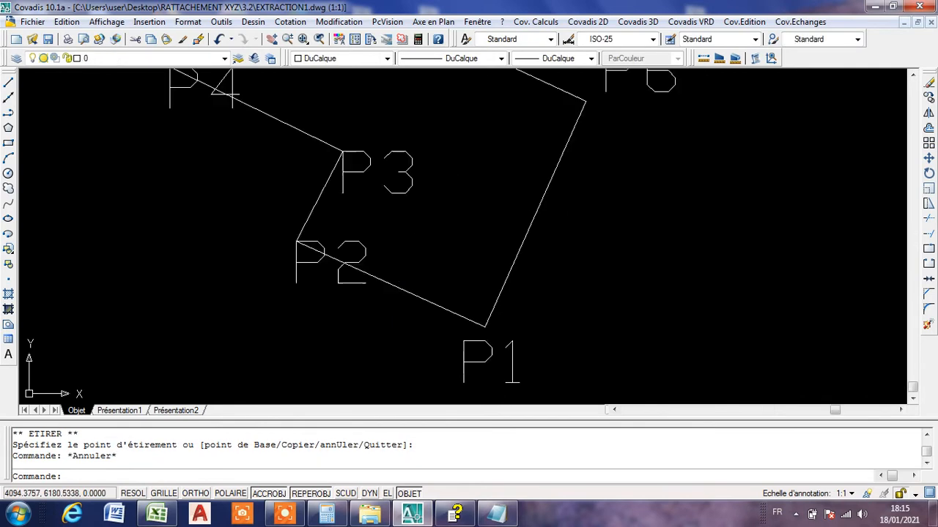
{"action": "left_click", "coordinate": [487, 346]}
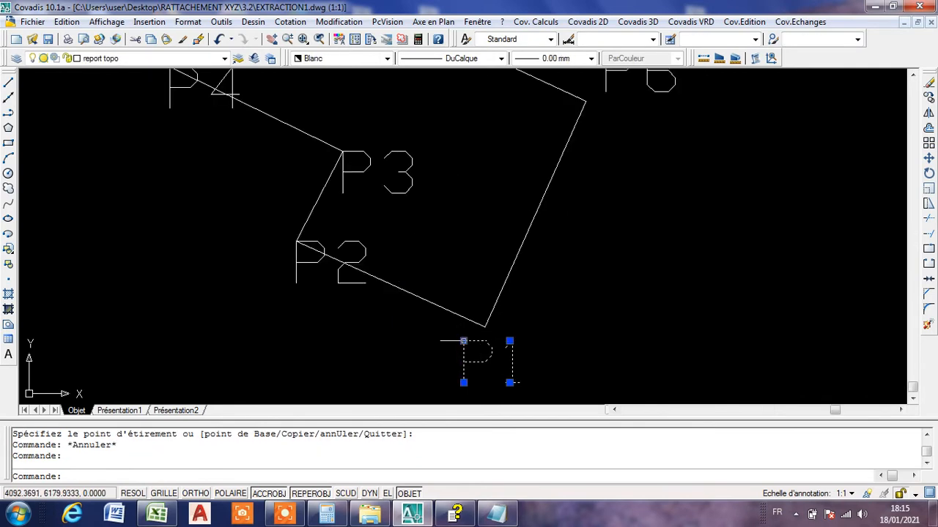
{"action": "left_click", "coordinate": [463, 340]}
{"action": "key", "text": "Escape"}
Step: Move the P6 label so its insertion point snaps onto its nearest building corner
{"action": "scroll", "coordinate": [532, 272], "scroll_direction": "up", "scroll_amount": 4}
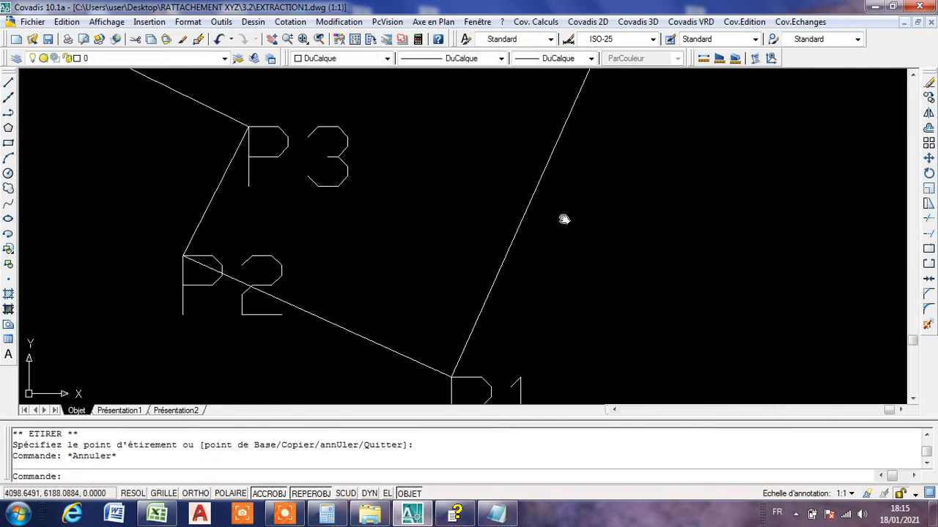
{"action": "scroll", "coordinate": [559, 231], "scroll_direction": "down", "scroll_amount": 5}
{"action": "scroll", "coordinate": [557, 219], "scroll_direction": "up", "scroll_amount": 3}
{"action": "left_click", "coordinate": [549, 227]}
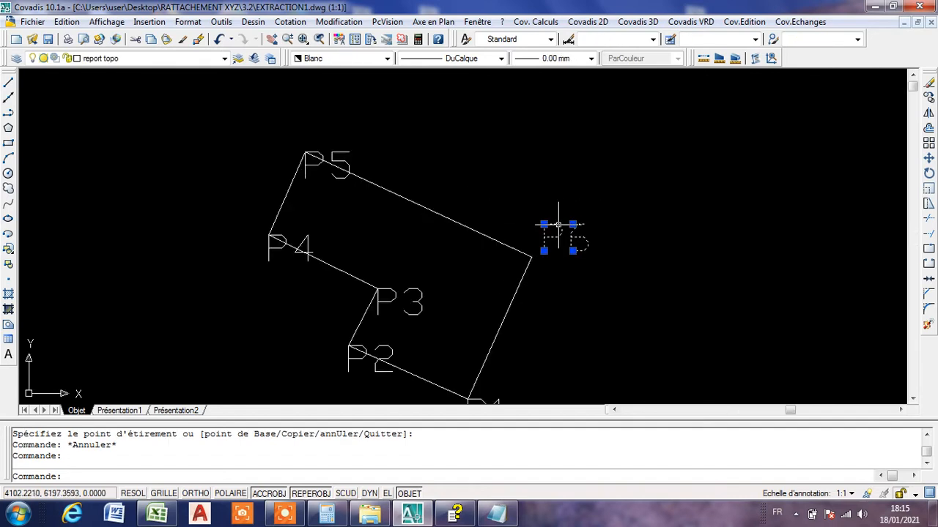
{"action": "left_click", "coordinate": [543, 224]}
{"action": "key", "text": "Escape"}
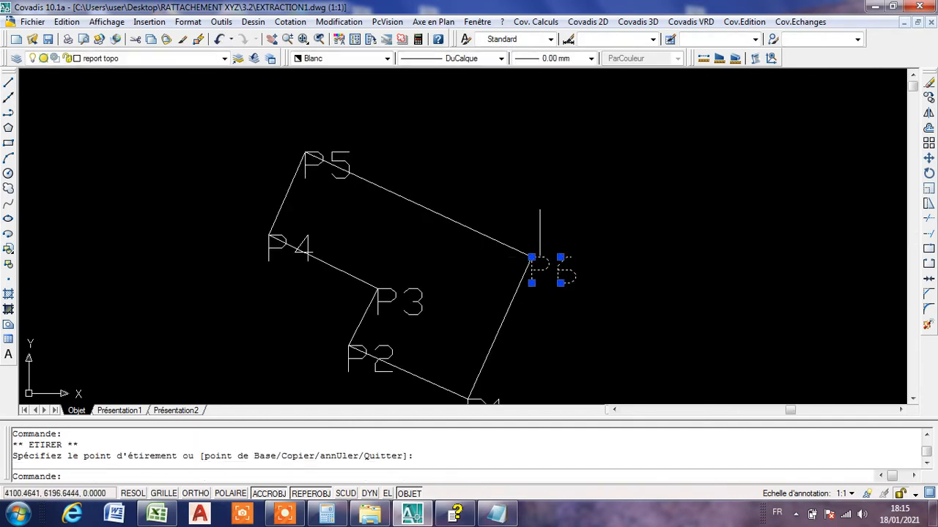
Step: Set the P5 label's text height to 1.5 in its properties
{"action": "scroll", "coordinate": [532, 234], "scroll_direction": "up", "scroll_amount": 5}
{"action": "scroll", "coordinate": [532, 235], "scroll_direction": "down", "scroll_amount": 6}
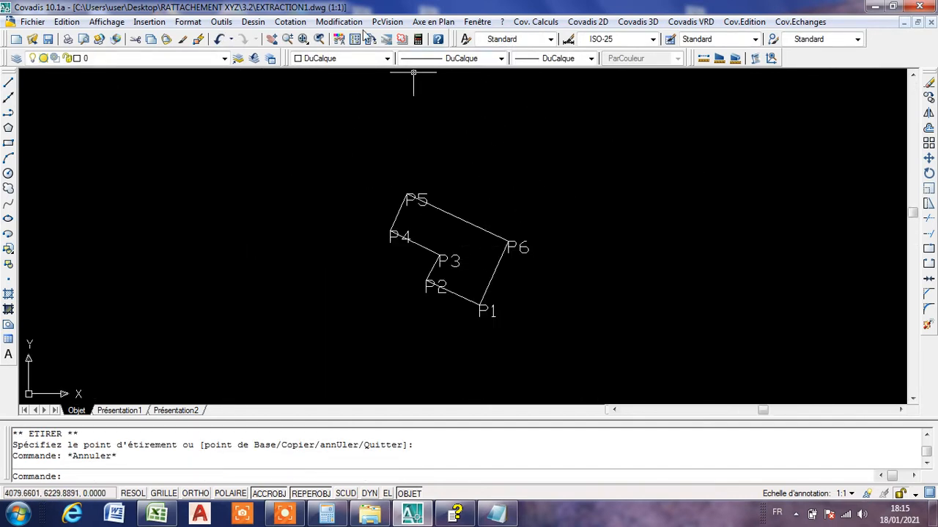
{"action": "left_click", "coordinate": [416, 199]}
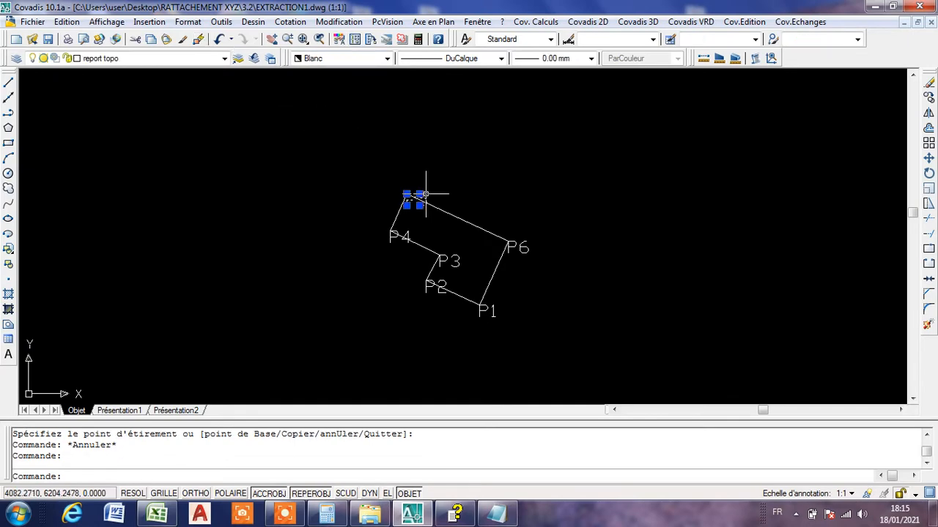
{"action": "left_click", "coordinate": [339, 39]}
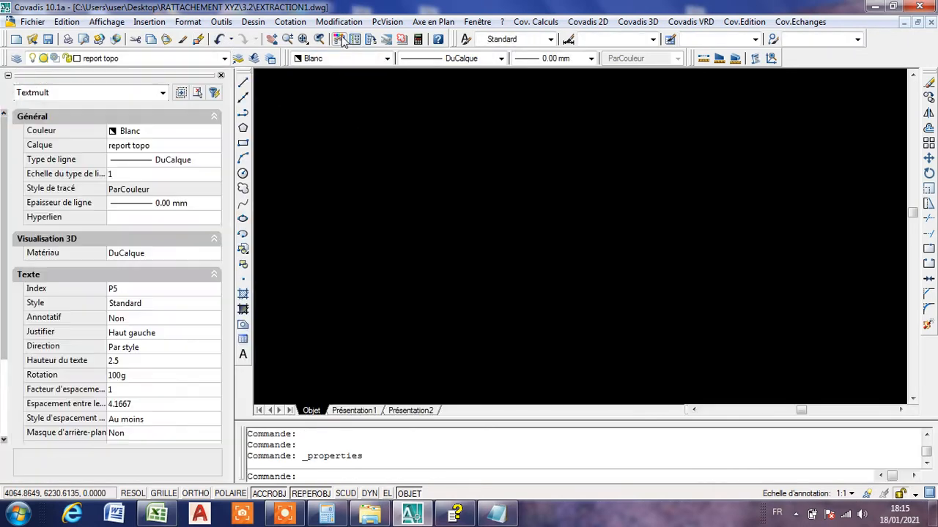
{"action": "left_click", "coordinate": [140, 361]}
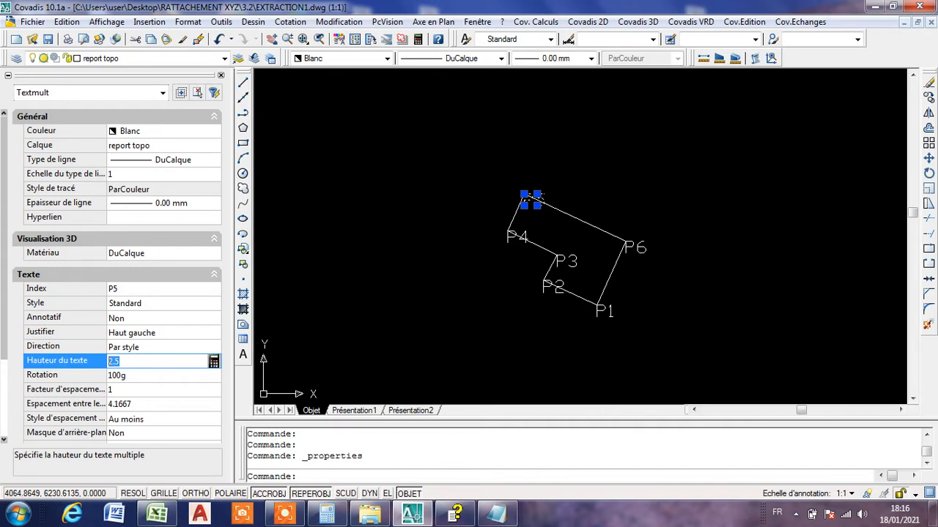
{"action": "type", "text": "1.5"}
{"action": "key", "text": "Tab"}
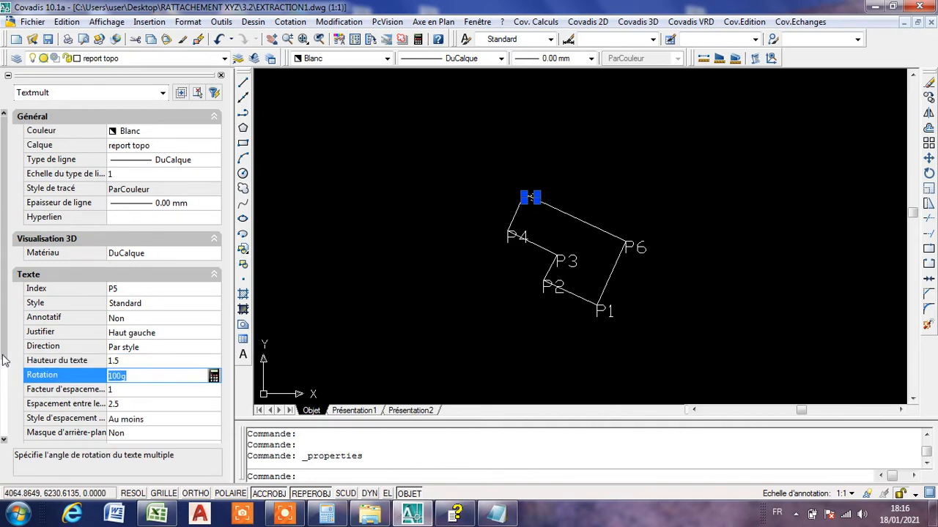
{"action": "left_click", "coordinate": [220, 77]}
{"action": "key", "text": "Escape"}
Step: Match the P5 label's properties onto the P6, P4, P3 and P2 labels
{"action": "left_click", "coordinate": [183, 38]}
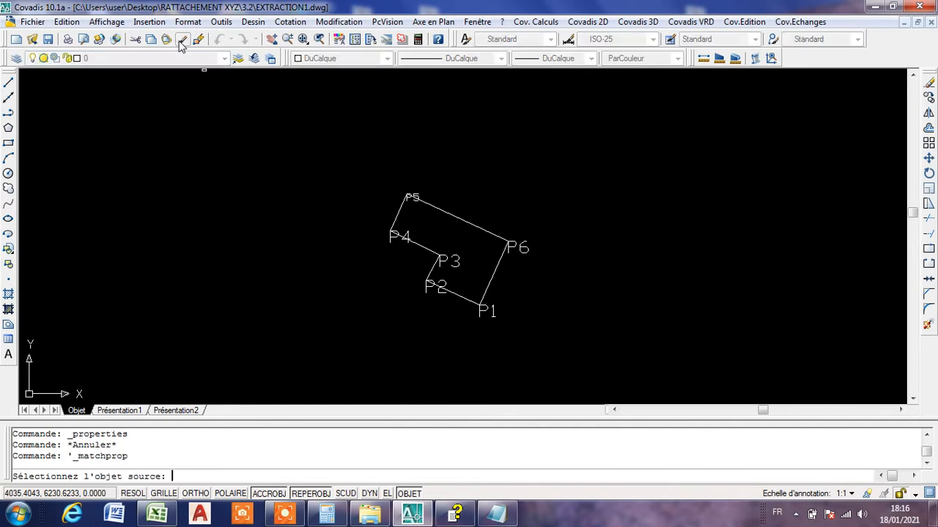
{"action": "scroll", "coordinate": [422, 198], "scroll_direction": "up", "scroll_amount": 3}
{"action": "left_click", "coordinate": [408, 196]}
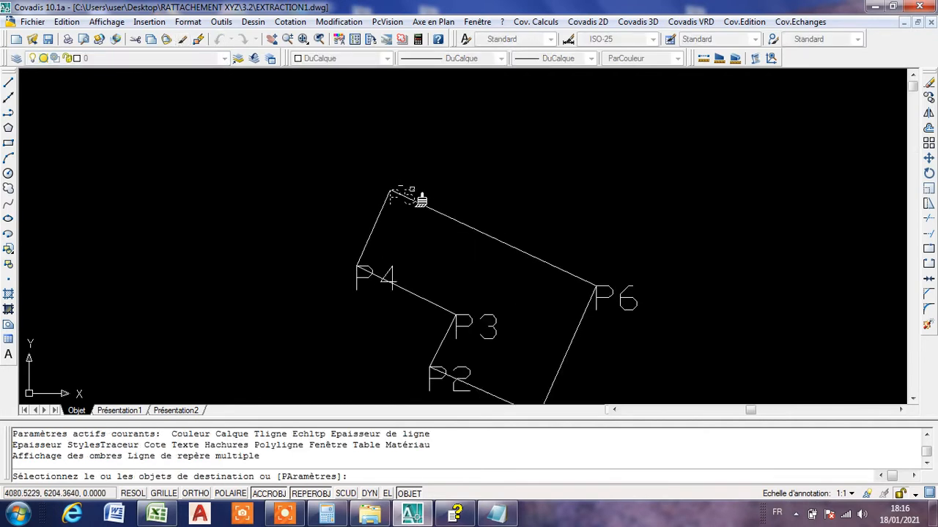
{"action": "left_click", "coordinate": [628, 299]}
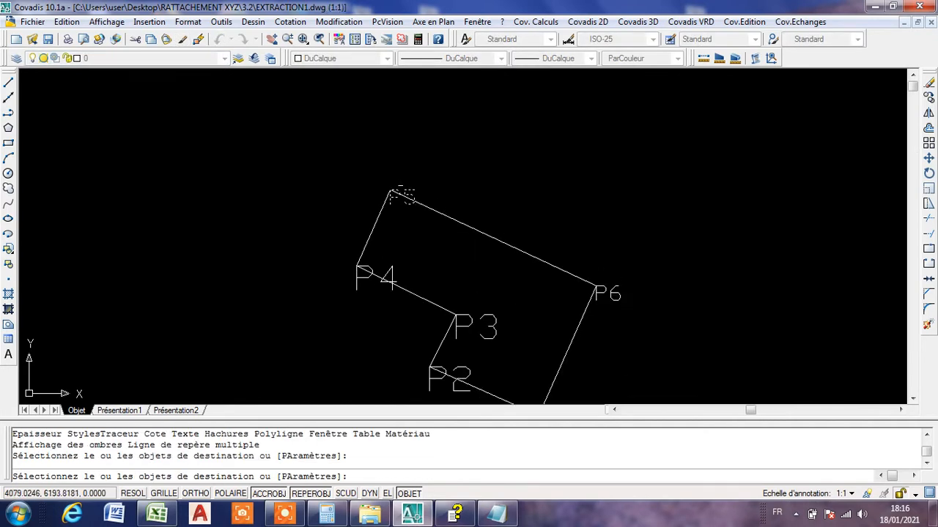
{"action": "left_click", "coordinate": [372, 286]}
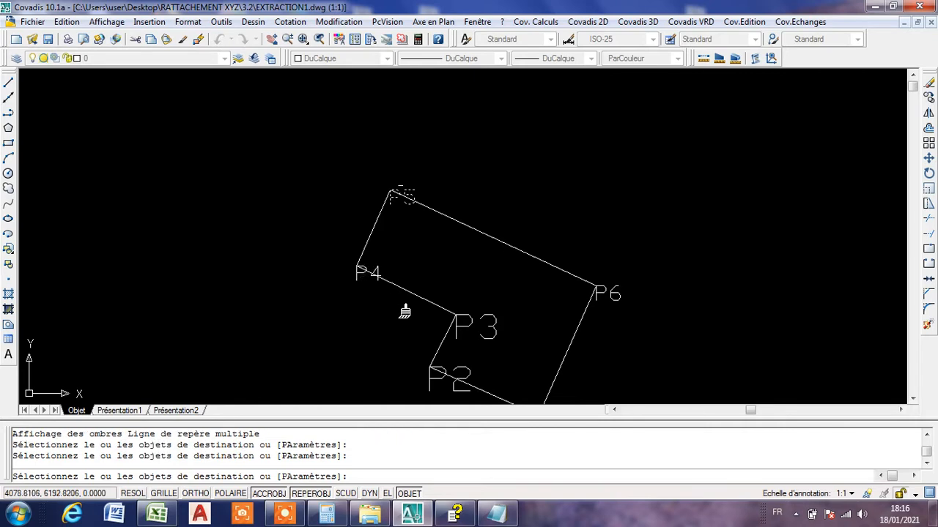
{"action": "left_click", "coordinate": [504, 323]}
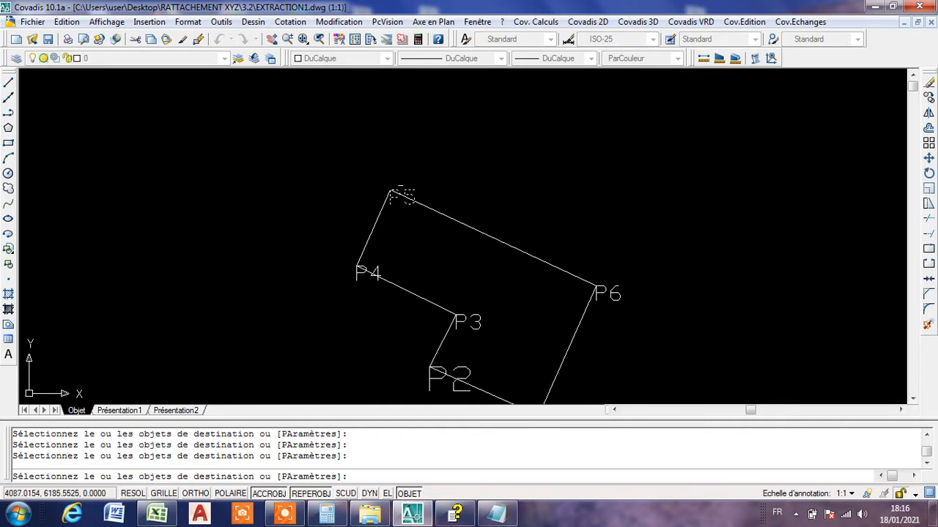
{"action": "left_click", "coordinate": [454, 387]}
{"action": "key", "text": "Escape"}
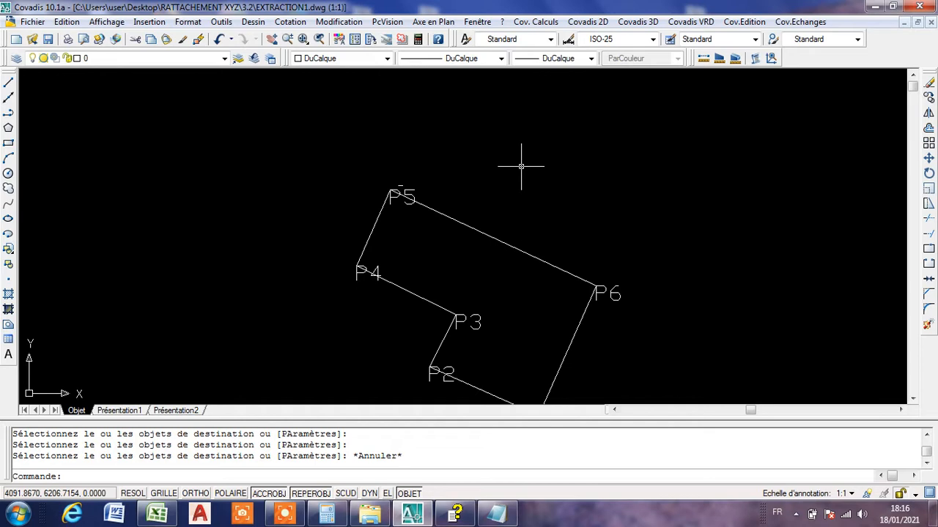
Step: Start a new data extraction and save it as 1111 in .dxe format in Mes documents
{"action": "scroll", "coordinate": [482, 184], "scroll_direction": "down", "scroll_amount": 4}
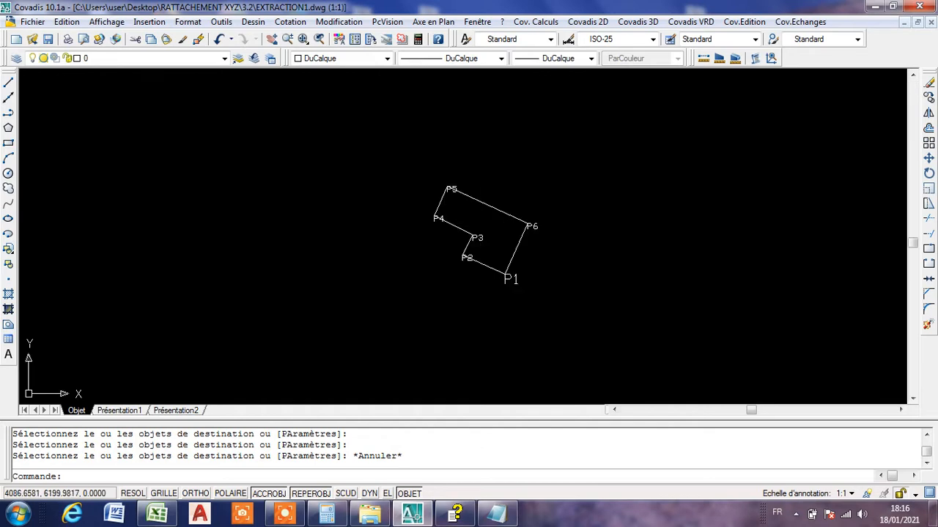
{"action": "left_click", "coordinate": [221, 22]}
{"action": "left_click", "coordinate": [290, 199]}
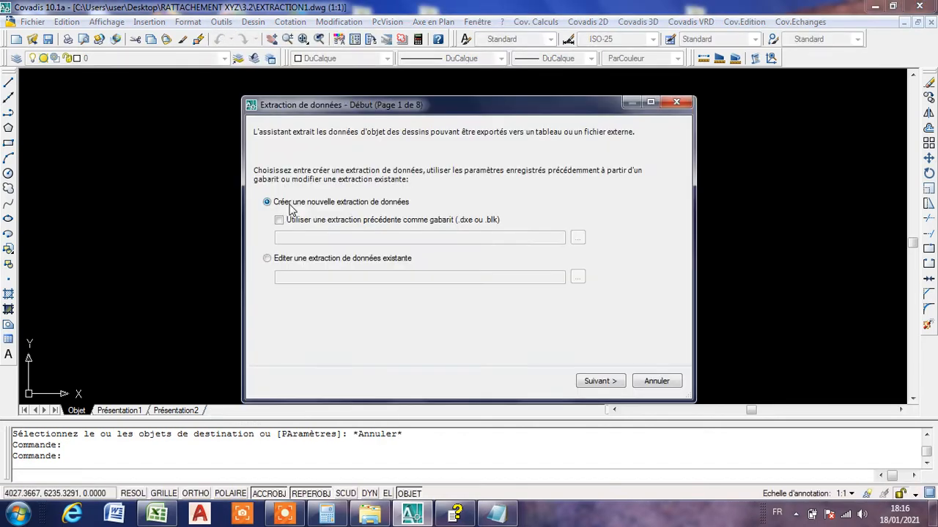
{"action": "left_click", "coordinate": [611, 386]}
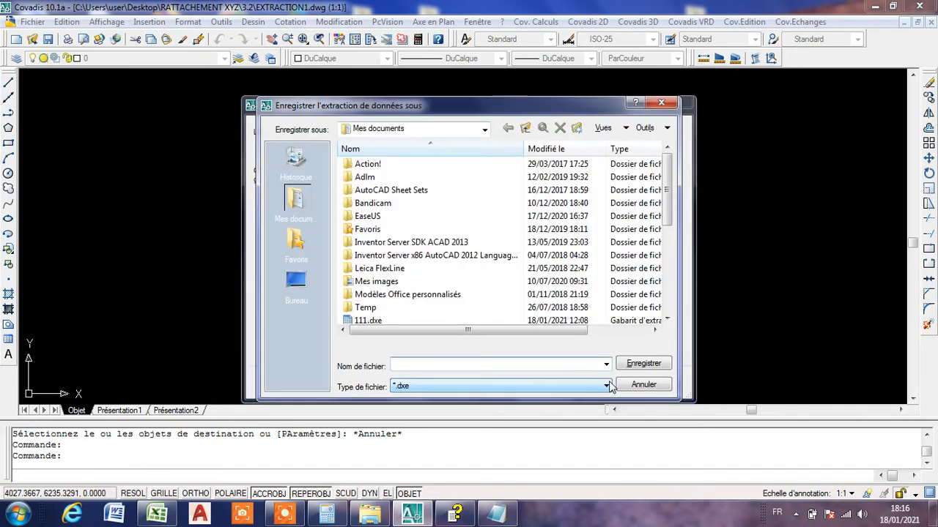
{"action": "left_click", "coordinate": [413, 364]}
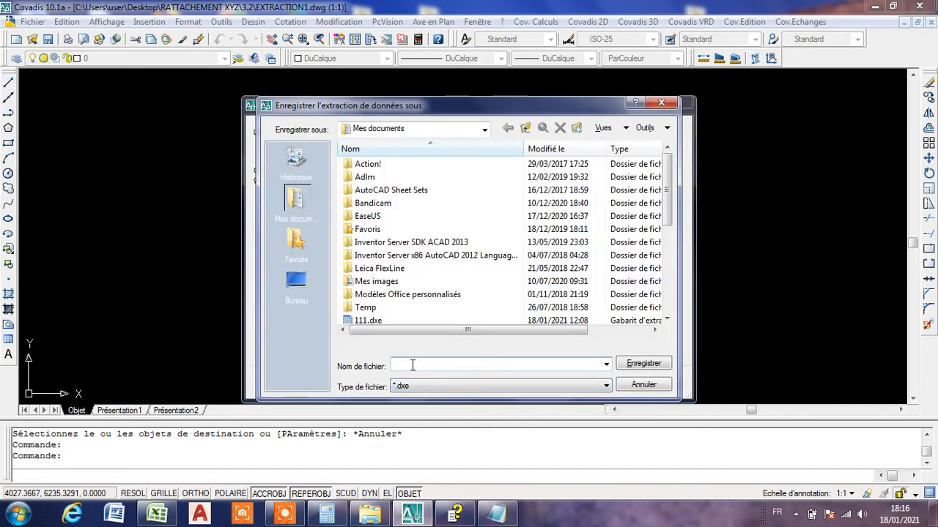
{"action": "type", "text": "1111"}
{"action": "left_click", "coordinate": [636, 364]}
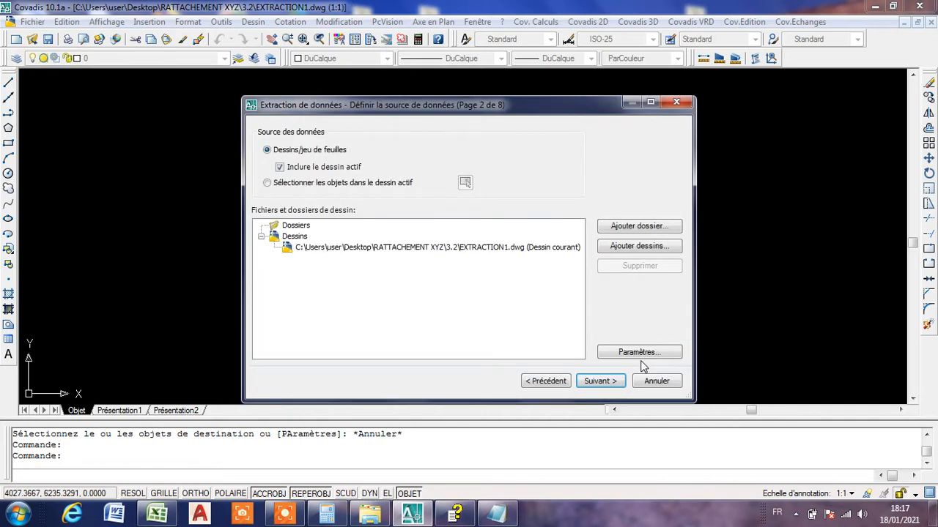
Step: Set the data source to objects selected in the active drawing and select the building outline with its labels P1 to P6
{"action": "left_click", "coordinate": [267, 182]}
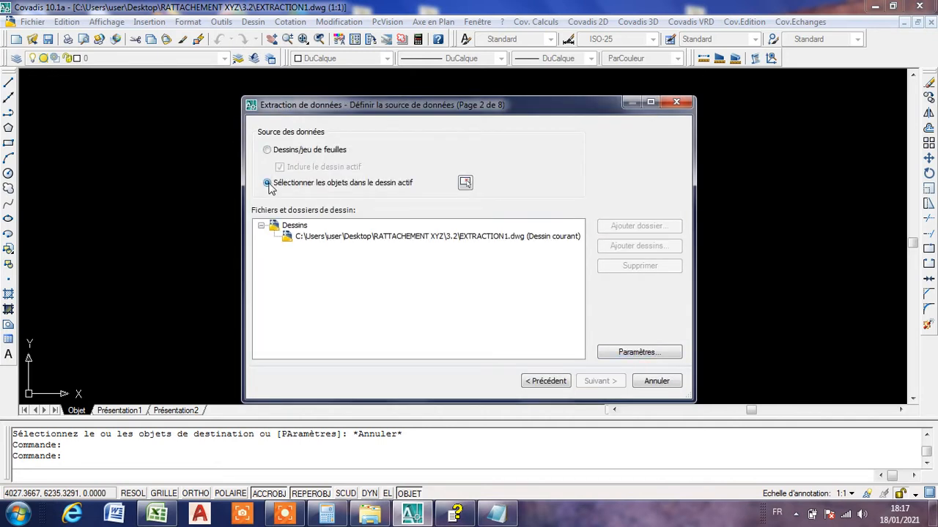
{"action": "left_click", "coordinate": [466, 183]}
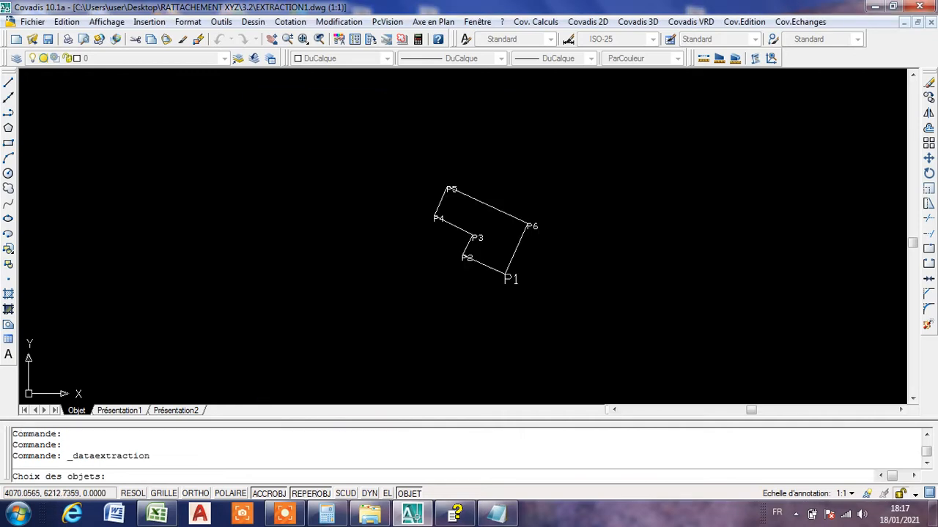
{"action": "left_click", "coordinate": [412, 156]}
{"action": "left_click", "coordinate": [610, 297]}
{"action": "key", "text": "Return"}
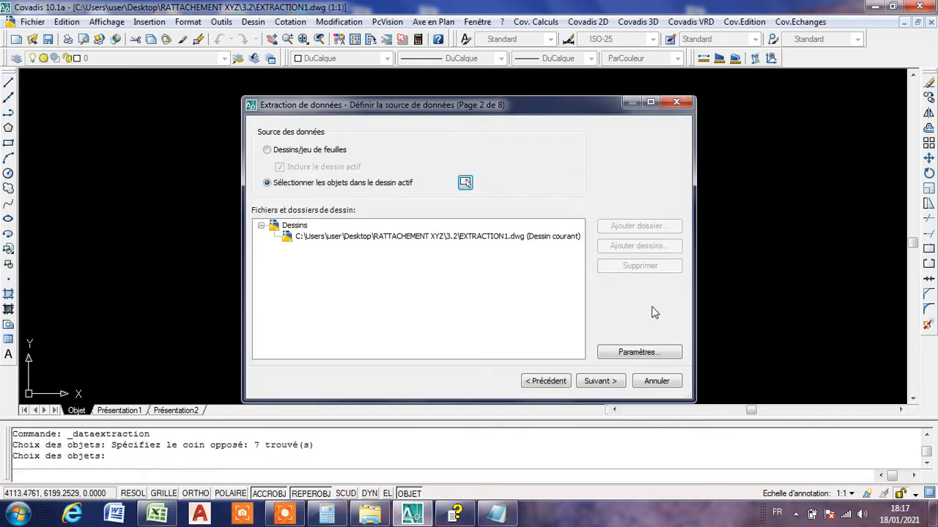
Step: Exclude the Polyligne objects from the extraction, keeping only TextMult
{"action": "left_click", "coordinate": [604, 386]}
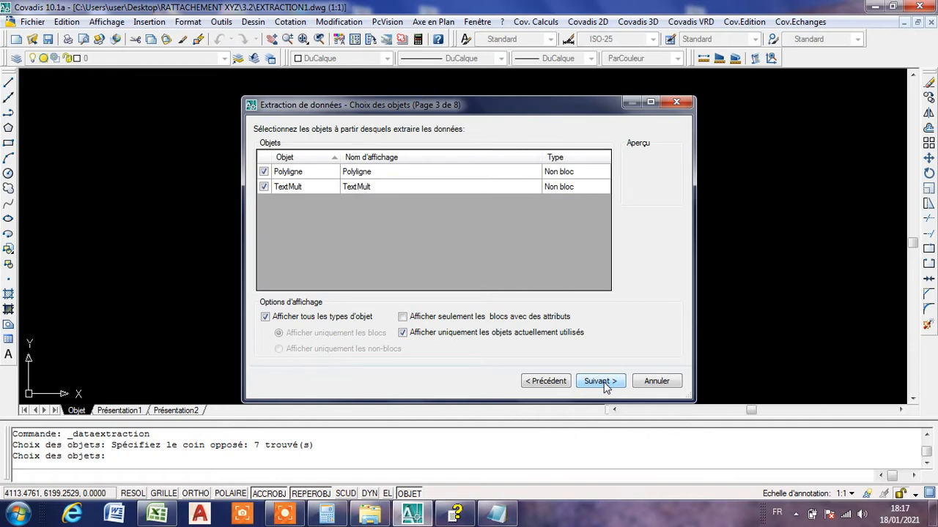
{"action": "left_click", "coordinate": [263, 171]}
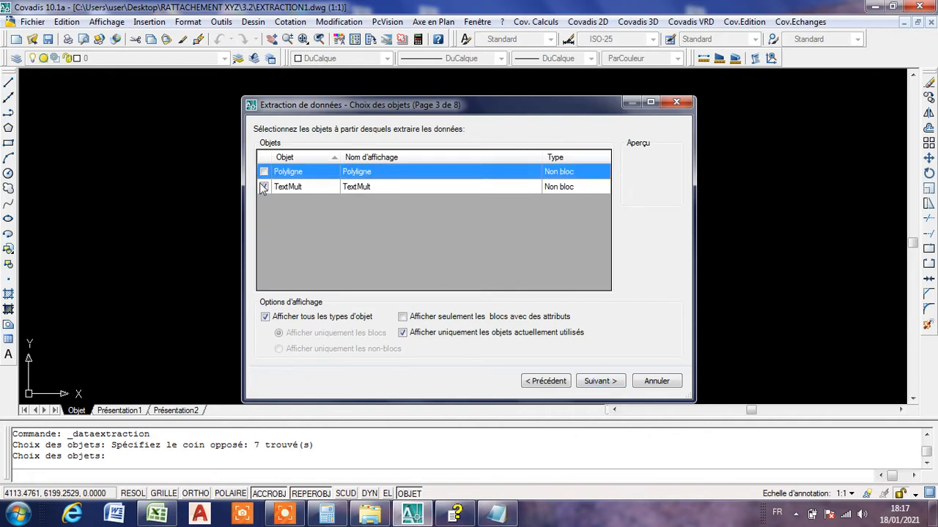
{"action": "left_click", "coordinate": [599, 381]}
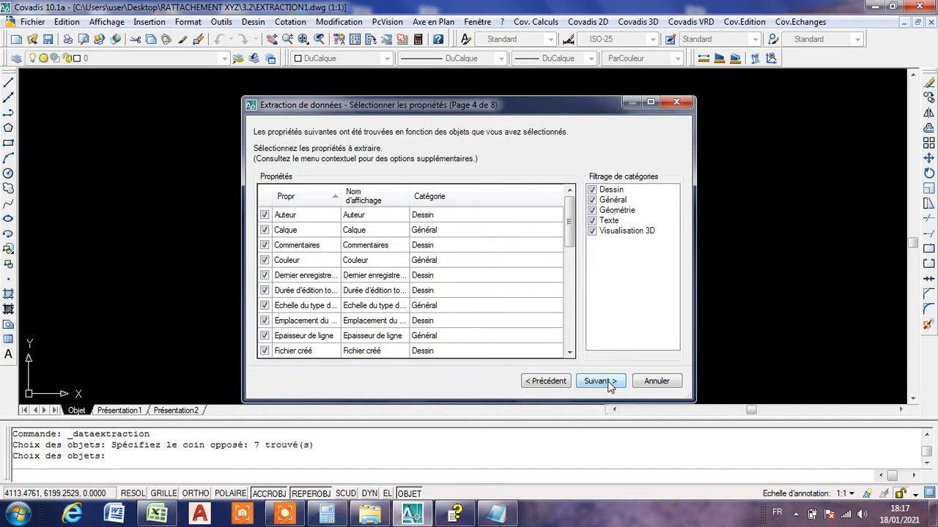
Step: Filter out the Dessin, Général and Visualisation 3D categories and keep only the Index, Position X and Position Y properties
{"action": "left_click", "coordinate": [592, 190]}
{"action": "left_click", "coordinate": [593, 201]}
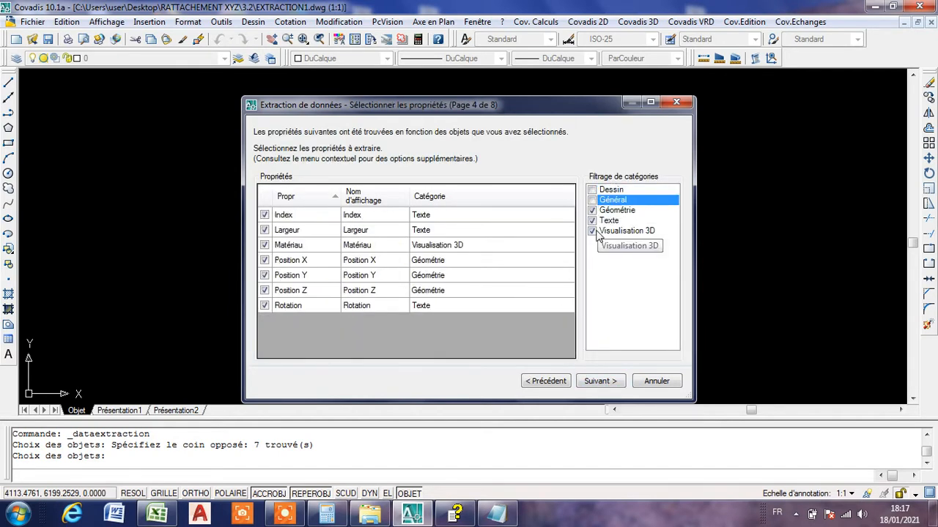
{"action": "left_click", "coordinate": [592, 231]}
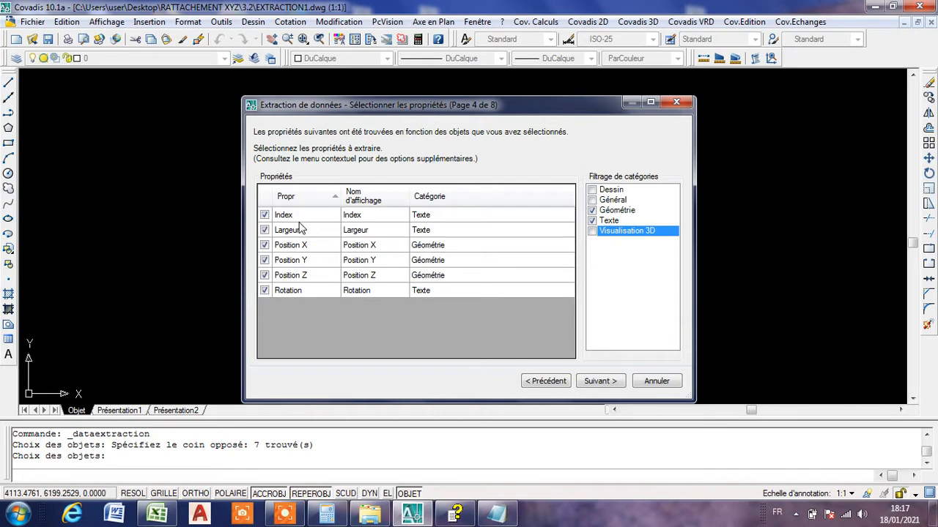
{"action": "left_click", "coordinate": [264, 232]}
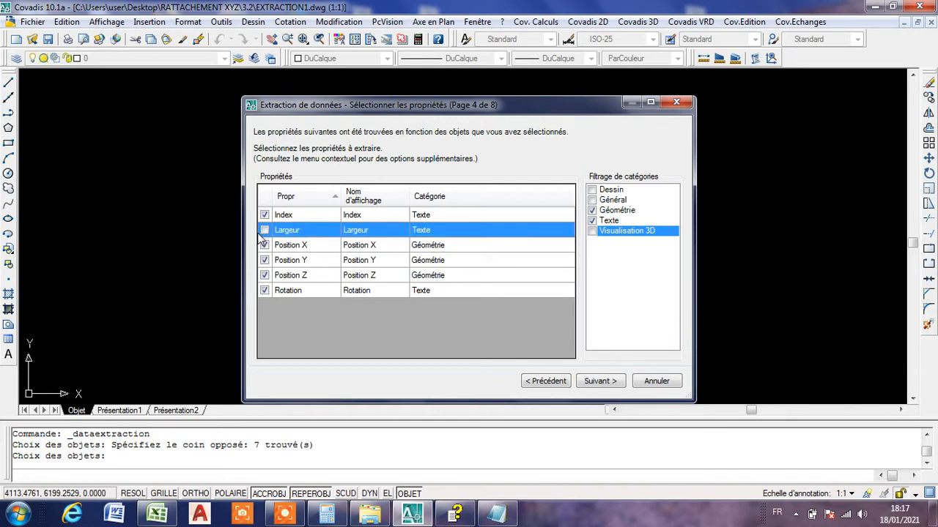
{"action": "left_click", "coordinate": [265, 291]}
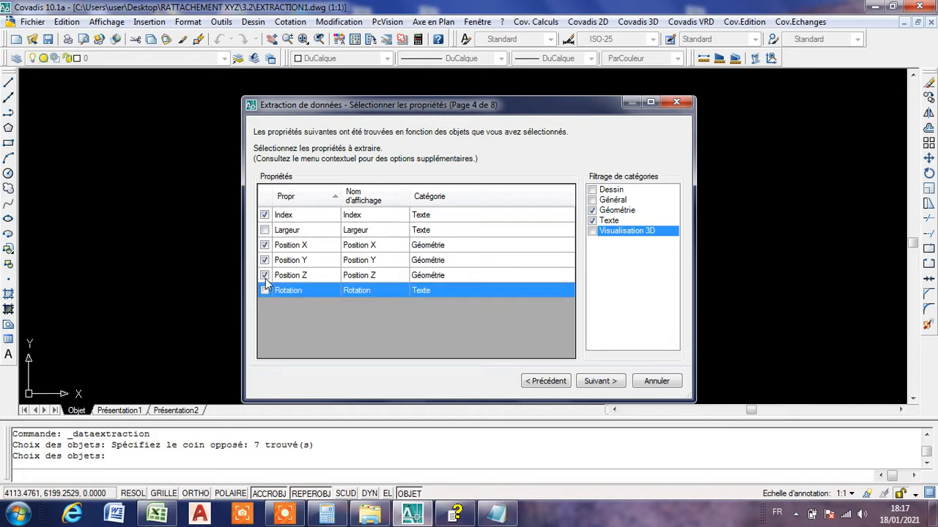
{"action": "left_click", "coordinate": [265, 275]}
{"action": "left_click", "coordinate": [605, 382]}
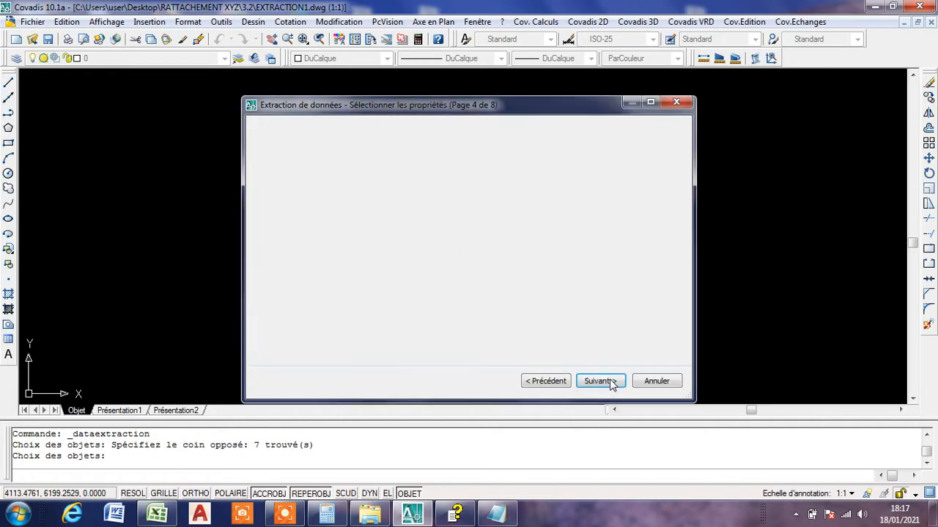
Step: Turn off combining identical rows and hide the enumeration and name columns in the extracted table
{"action": "left_click", "coordinate": [256, 310]}
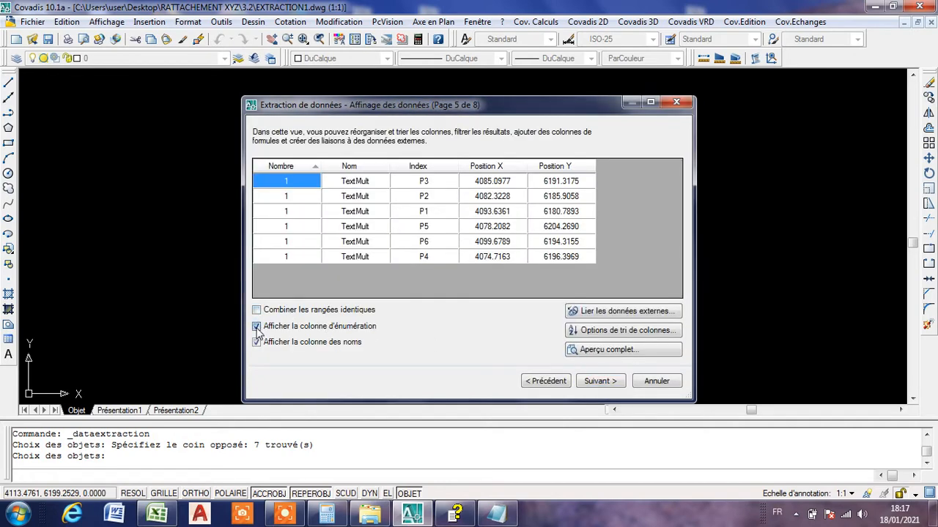
{"action": "left_click", "coordinate": [256, 326]}
{"action": "left_click", "coordinate": [256, 342]}
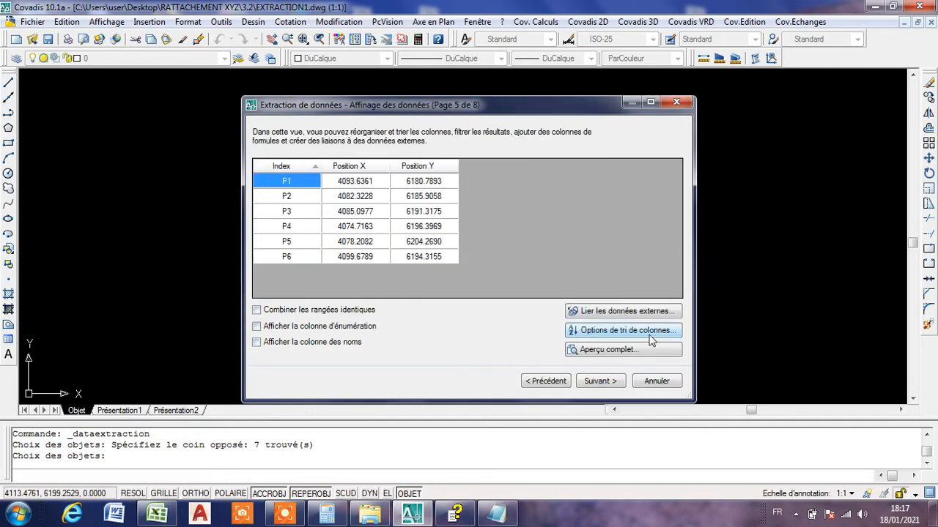
Step: Open the full preview of the extracted data and compare it with FICHIER D'IMPLANTATION.txt in Notepad
{"action": "left_click", "coordinate": [613, 351]}
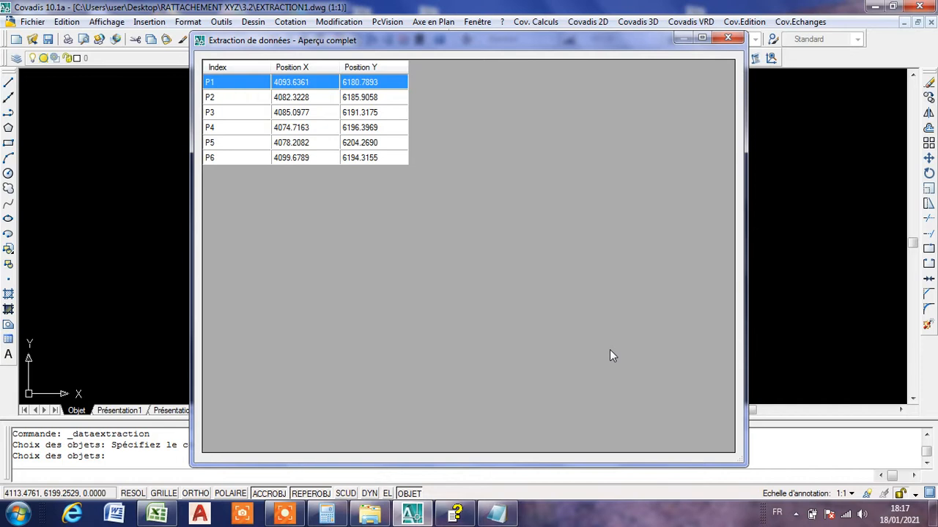
{"action": "left_click", "coordinate": [500, 515]}
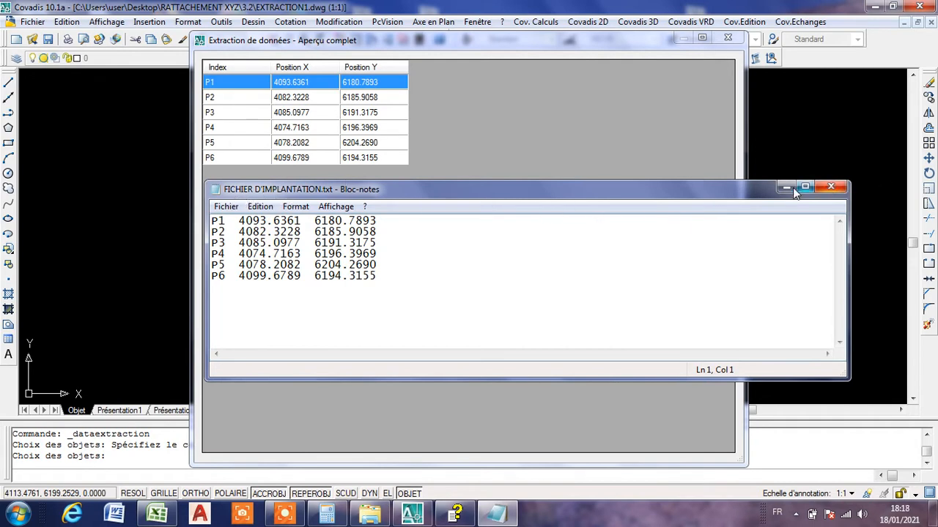
{"action": "left_click", "coordinate": [831, 187]}
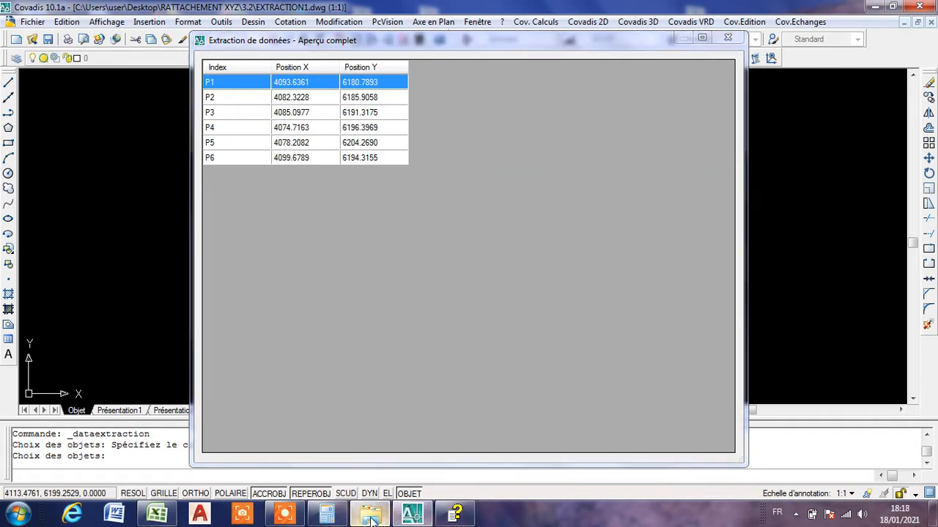
Step: Open FICHIER D'IMPLANTATION.csv in Excel from the 3.2 folder and compare its coordinates side by side with the extraction preview
{"action": "left_click", "coordinate": [368, 515]}
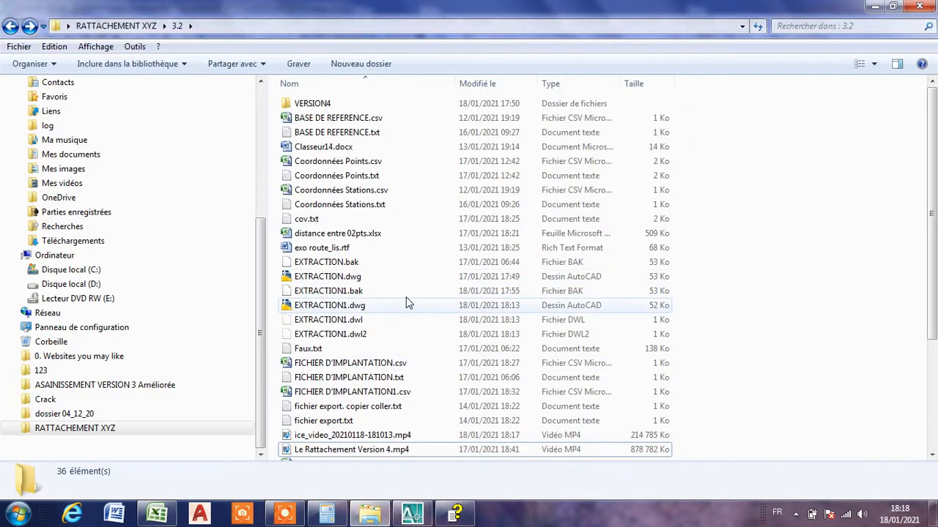
{"action": "double_click", "coordinate": [374, 363]}
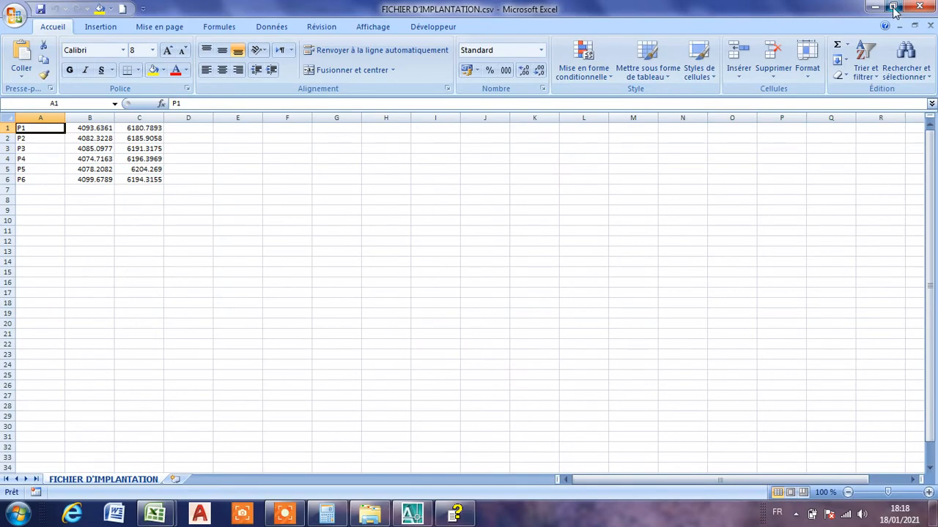
{"action": "left_click", "coordinate": [894, 8]}
{"action": "left_click", "coordinate": [875, 8]}
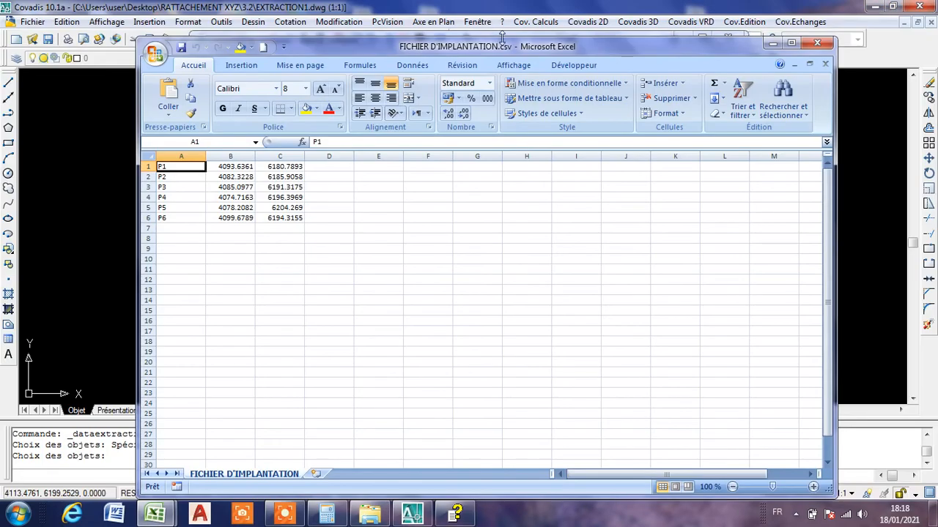
{"action": "left_click_drag", "start_coordinate": [511, 50], "coordinate": [800, 14]}
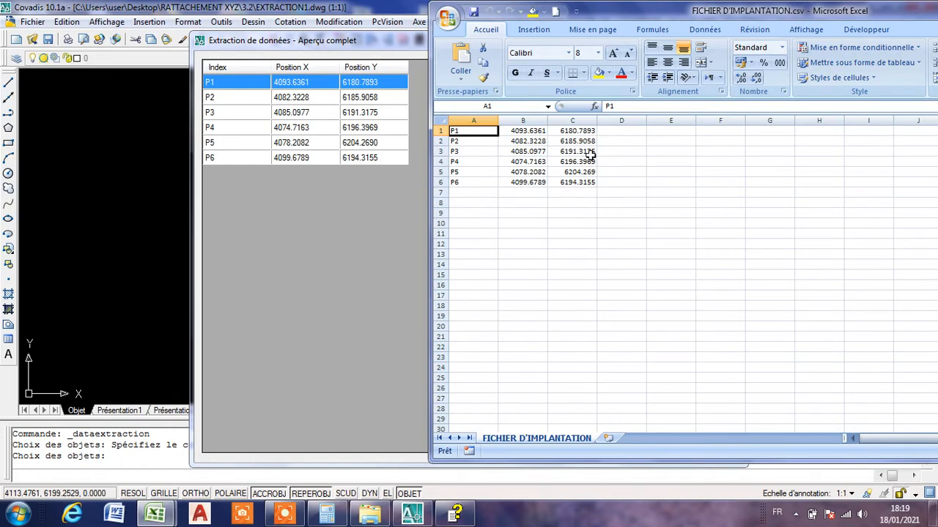
{"action": "left_click_drag", "start_coordinate": [652, 15], "coordinate": [453, 78]}
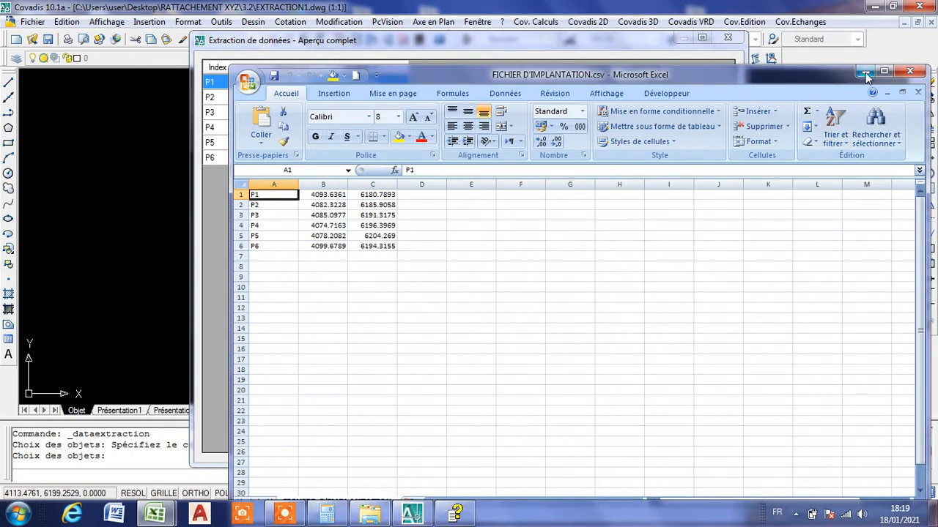
{"action": "left_click", "coordinate": [863, 73]}
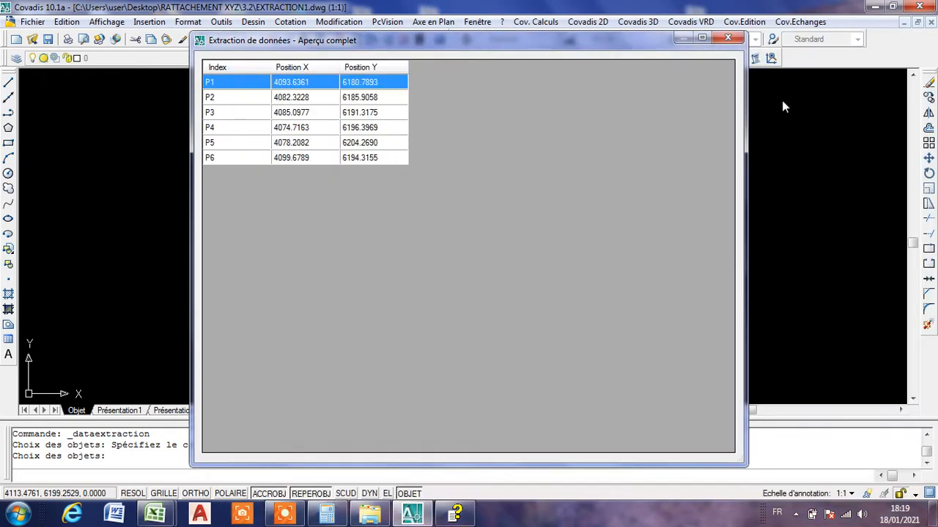
{"action": "left_click", "coordinate": [727, 37]}
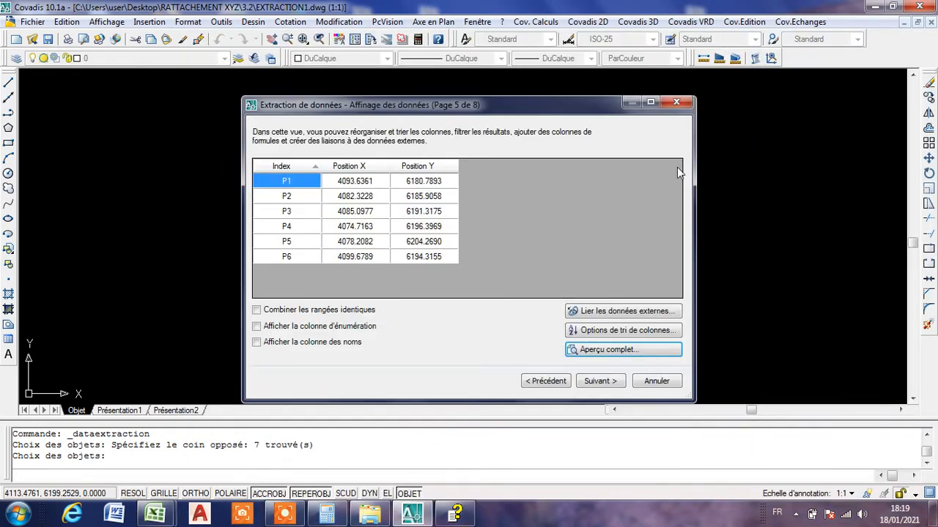
Step: Output the extracted data to an external file and set RATTACHEMENT XYZ\3.2 on the desktop as its save location
{"action": "left_click", "coordinate": [600, 382]}
{"action": "left_click", "coordinate": [284, 172]}
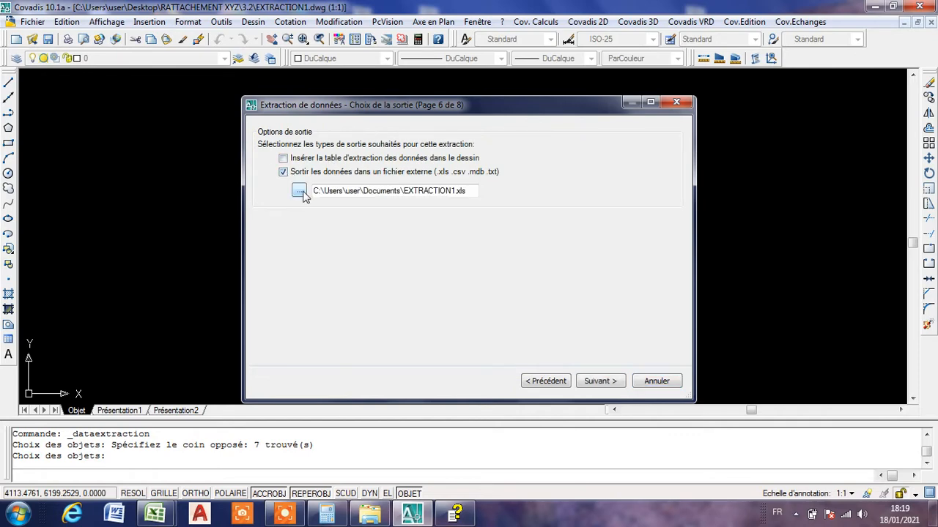
{"action": "left_click", "coordinate": [299, 191]}
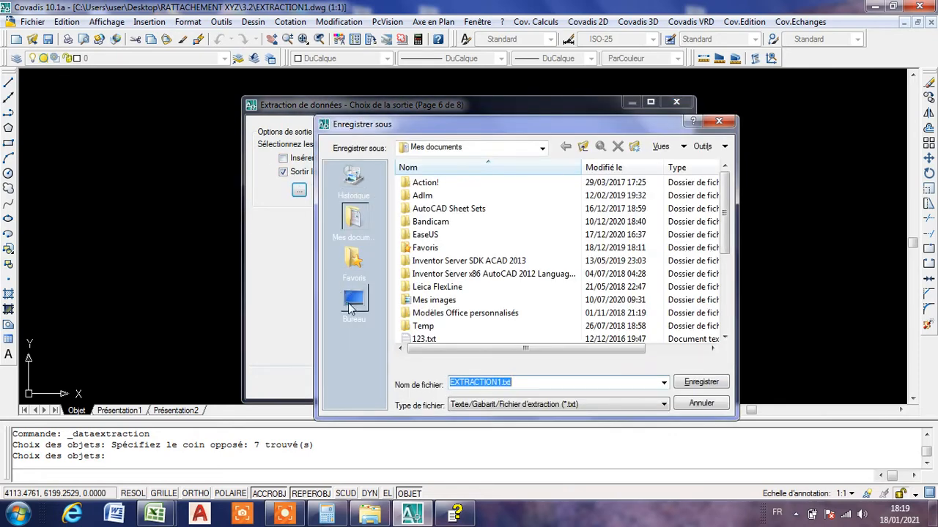
{"action": "left_click", "coordinate": [352, 301]}
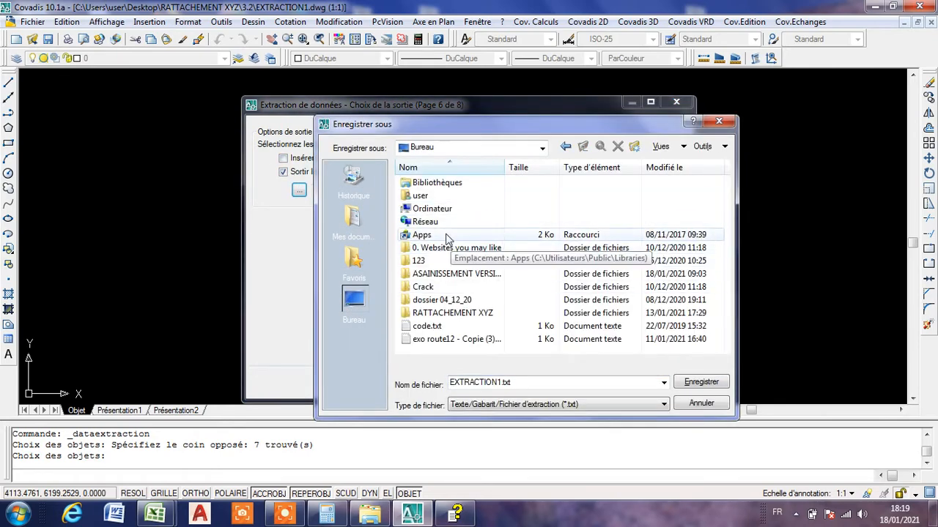
{"action": "double_click", "coordinate": [483, 315]}
{"action": "double_click", "coordinate": [427, 185]}
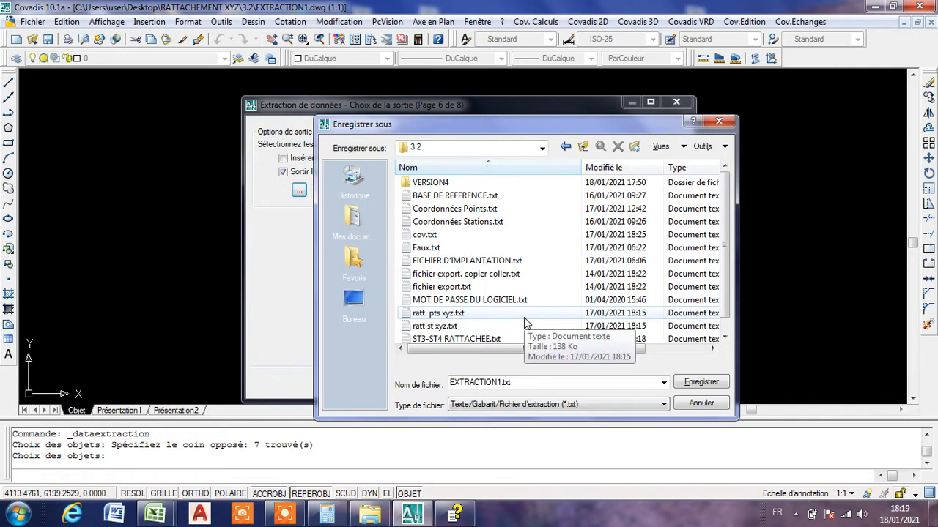
{"action": "left_click_drag", "start_coordinate": [724, 253], "coordinate": [719, 225]}
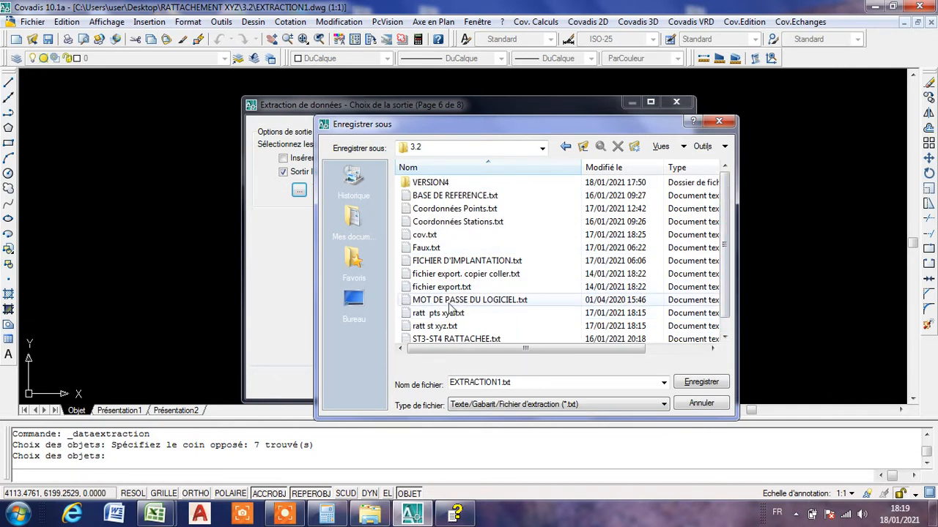
Step: Name the output text file FICHIER D'IMPLANTATION1.txt, save it and finish the data extraction
{"action": "left_click", "coordinate": [488, 261]}
{"action": "left_click", "coordinate": [541, 383]}
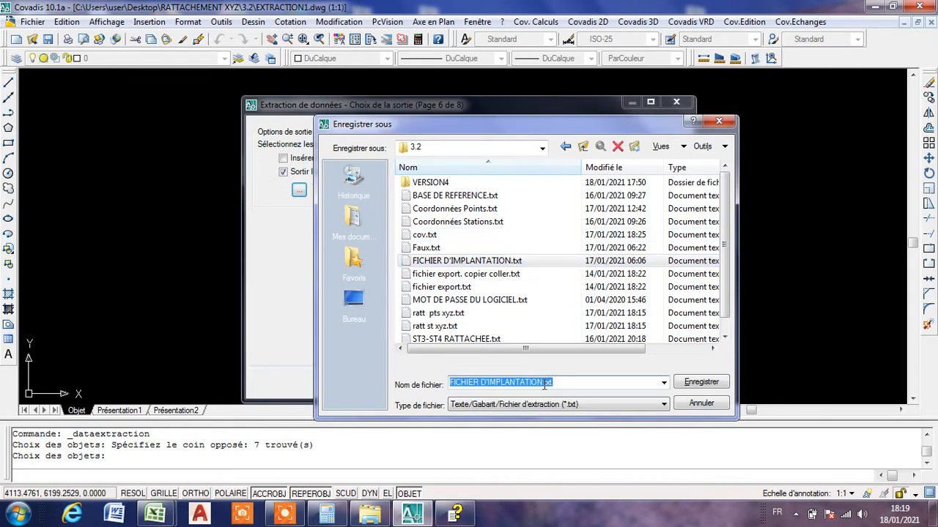
{"action": "left_click", "coordinate": [544, 384]}
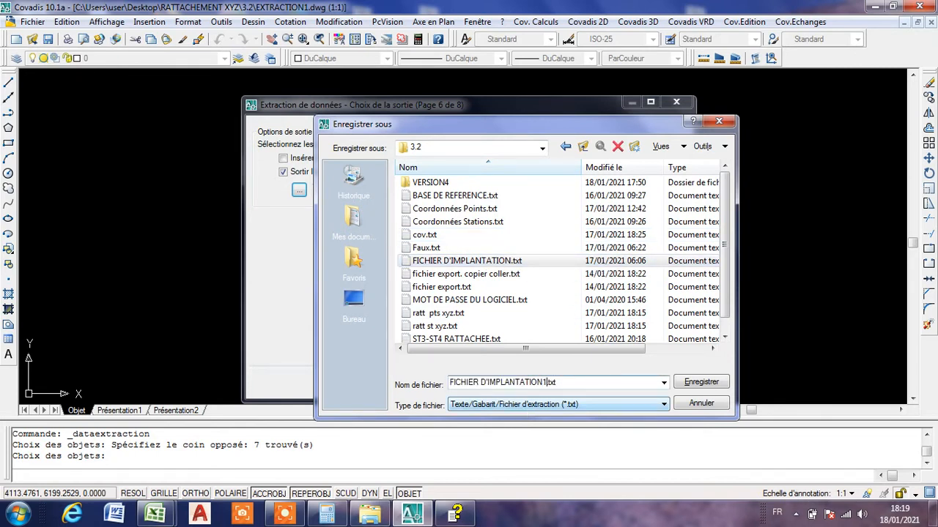
{"action": "left_click", "coordinate": [700, 382]}
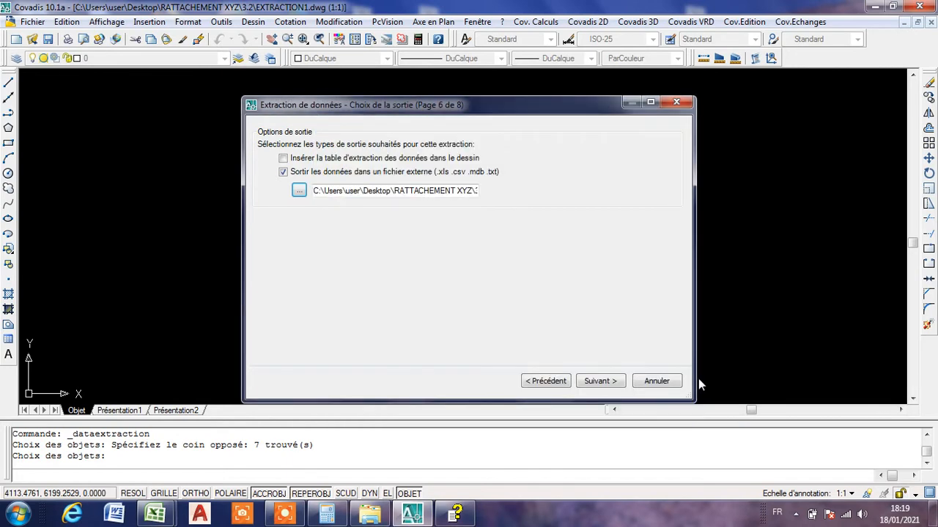
{"action": "left_click", "coordinate": [614, 381]}
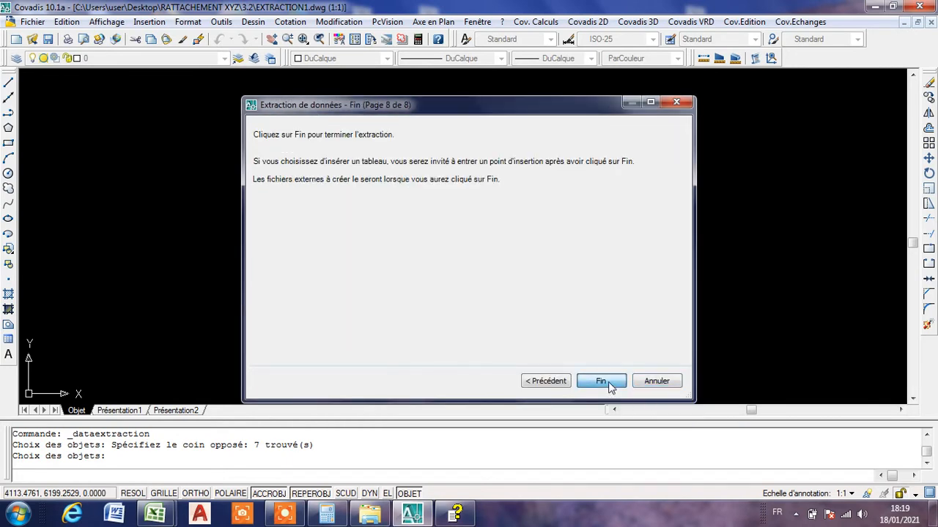
{"action": "left_click", "coordinate": [608, 381]}
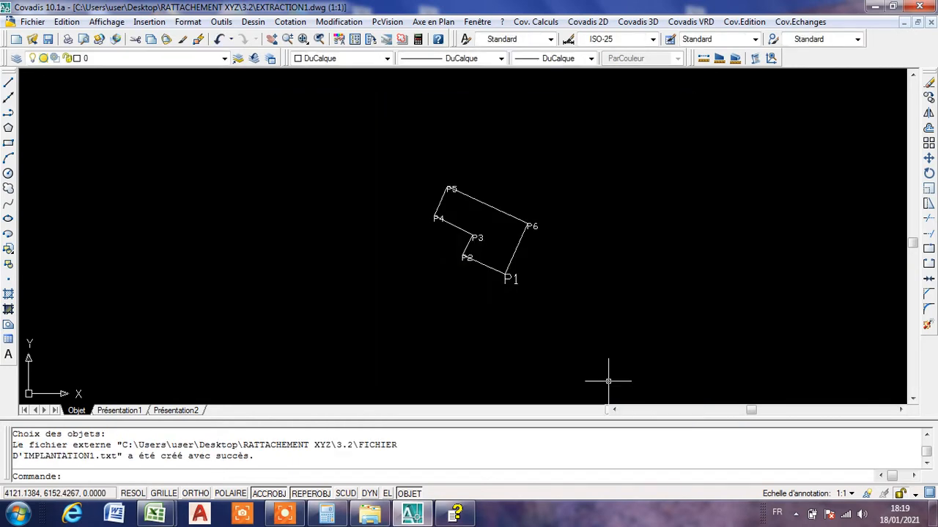
Step: Switch to the 3.2 folder in Windows Explorer and delete the old FICHIER D'IMPLANTATION1.csv
{"action": "left_click", "coordinate": [371, 518]}
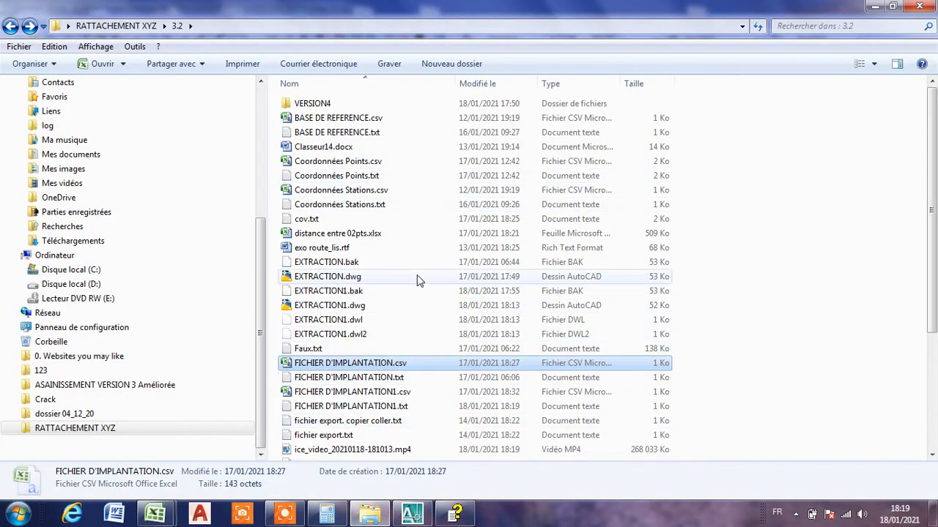
{"action": "scroll", "coordinate": [417, 289], "scroll_direction": "down", "scroll_amount": 1}
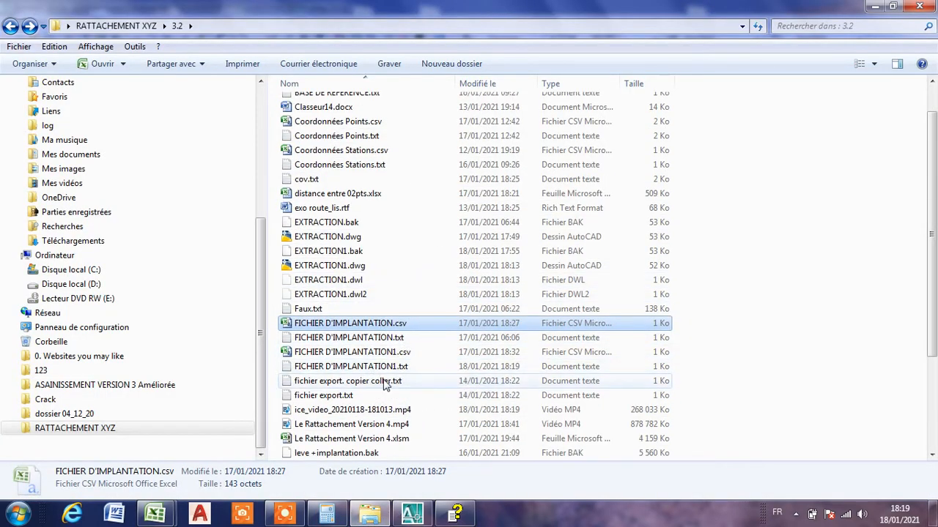
{"action": "left_click", "coordinate": [343, 353]}
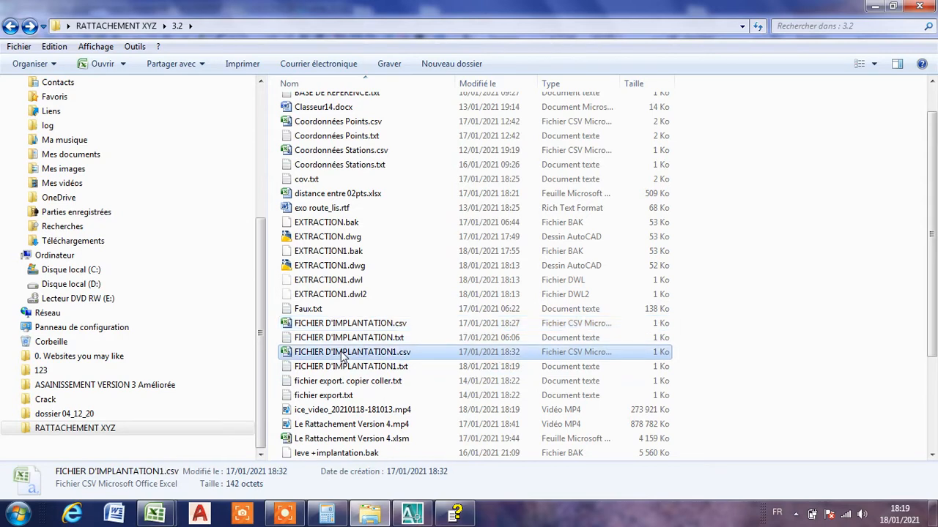
{"action": "key", "text": "Delete"}
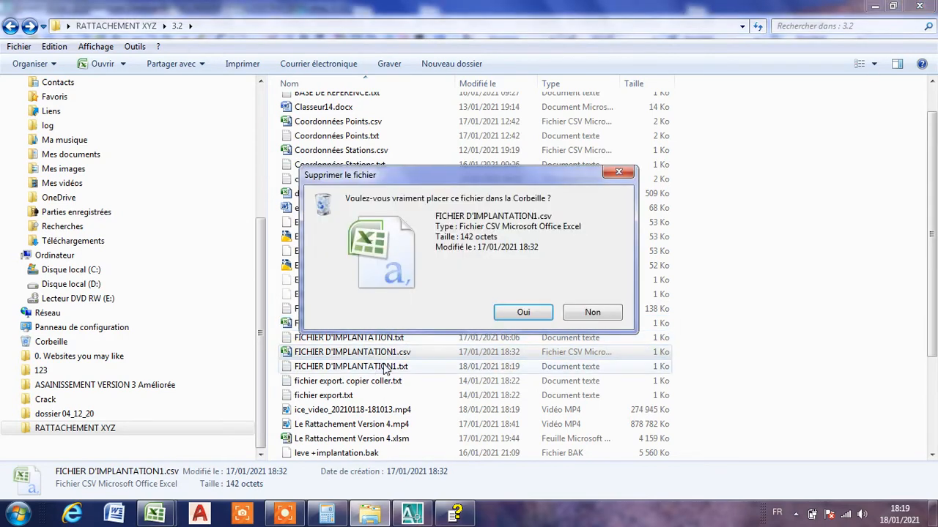
{"action": "left_click", "coordinate": [512, 315]}
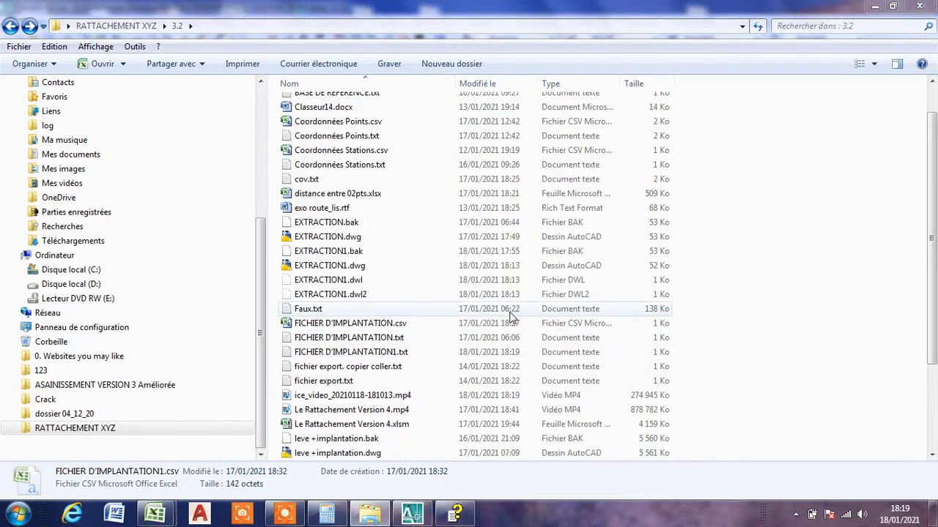
Step: Open FICHIER D'IMPLANTATION.txt and FICHIER D'IMPLANTATION1.txt in separate Notepad windows and move them apart
{"action": "double_click", "coordinate": [375, 339]}
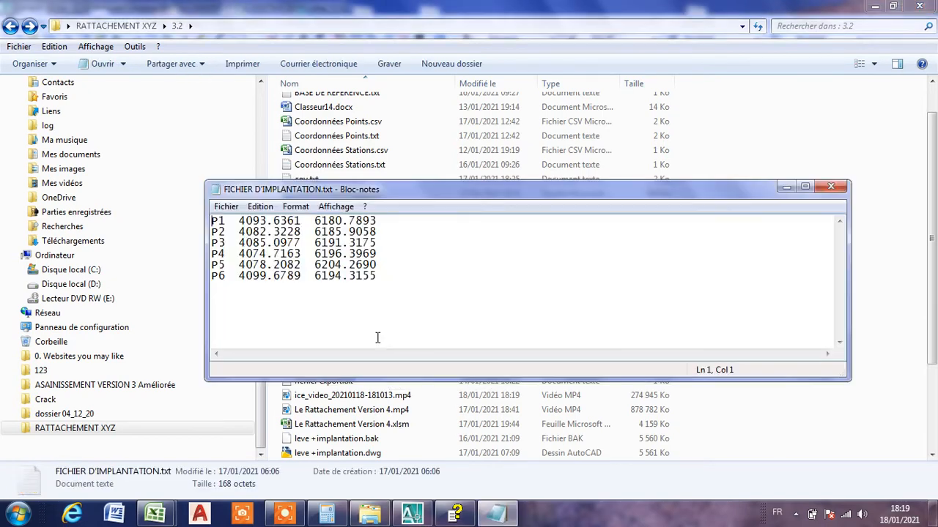
{"action": "left_click_drag", "start_coordinate": [597, 188], "coordinate": [566, 32]}
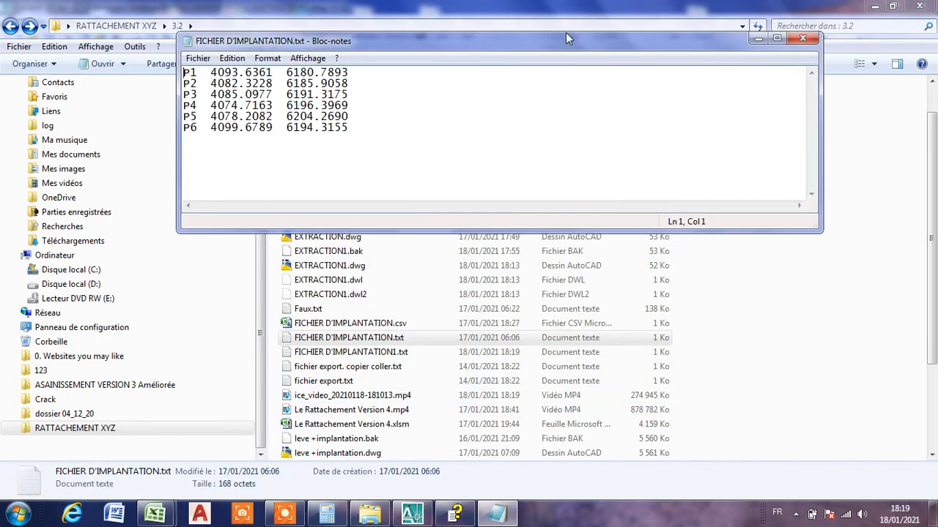
{"action": "left_click", "coordinate": [386, 352]}
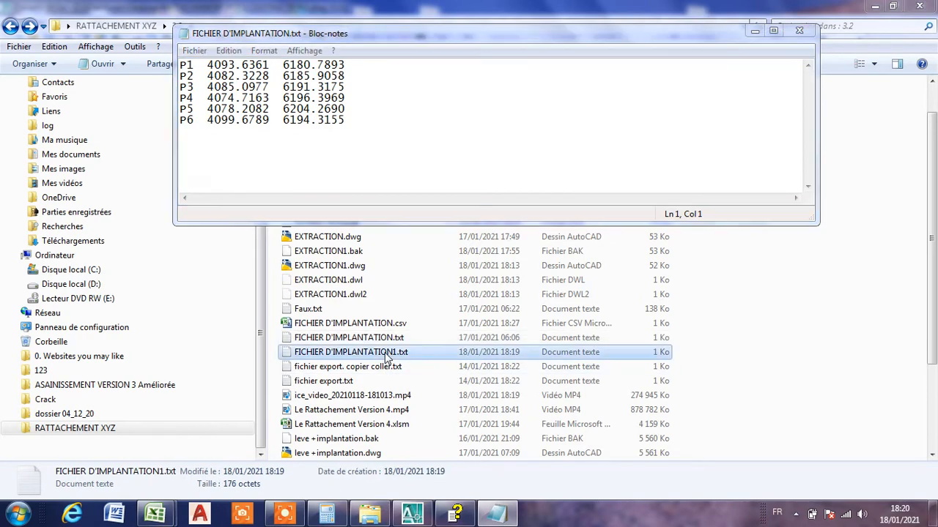
{"action": "double_click", "coordinate": [386, 352]}
{"action": "left_click_drag", "start_coordinate": [410, 185], "coordinate": [732, 171]}
Step: Arrange both Notepad windows so their contents can be compared, examine the header row and P1 to P6 coordinates, and put the windows away
{"action": "mouse_move", "coordinate": [495, 515]}
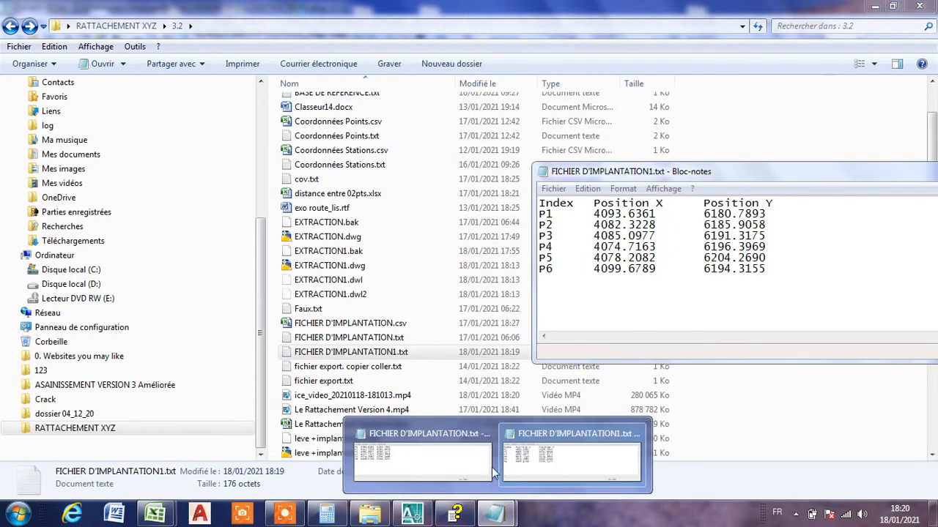
{"action": "left_click", "coordinate": [442, 466]}
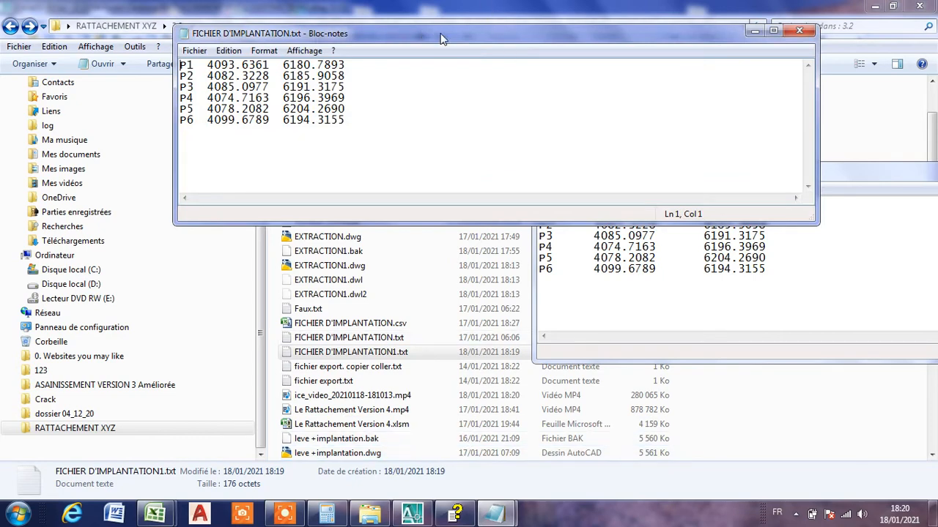
{"action": "left_click_drag", "start_coordinate": [442, 38], "coordinate": [307, 6]}
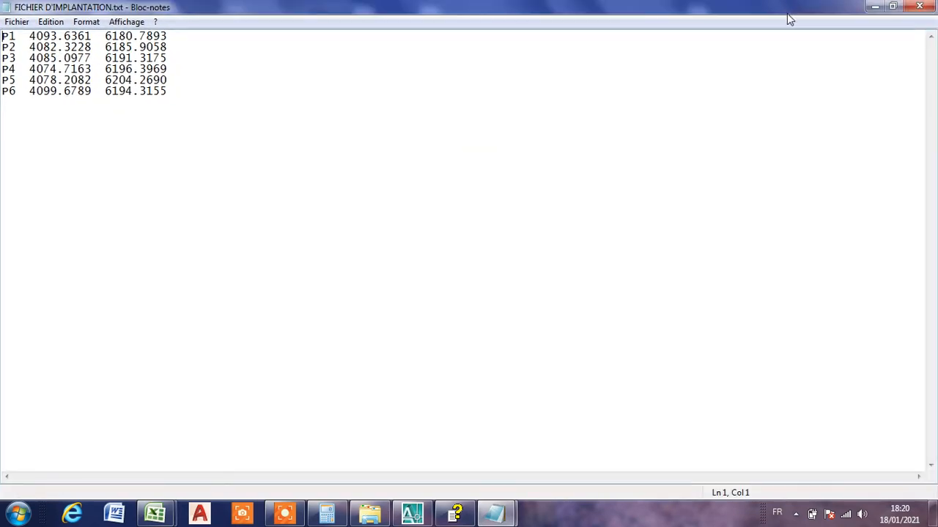
{"action": "left_click", "coordinate": [875, 7]}
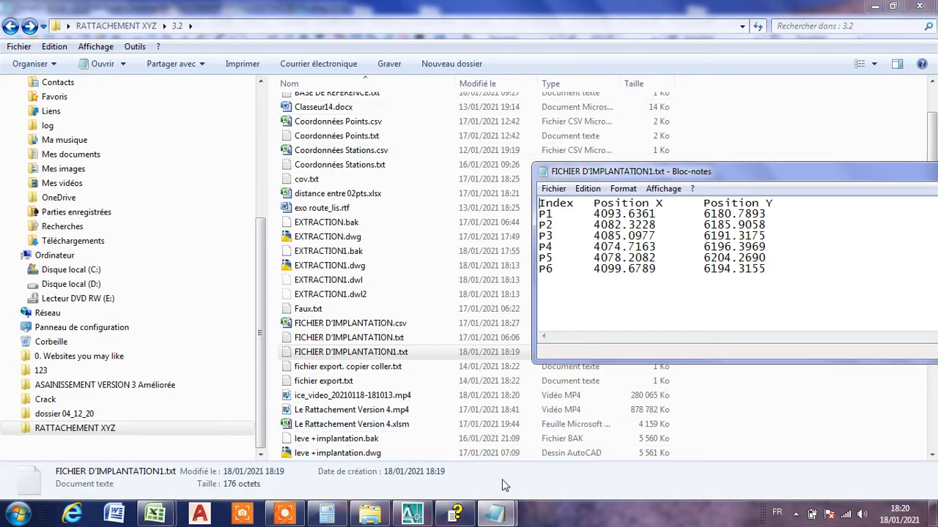
{"action": "mouse_move", "coordinate": [496, 515]}
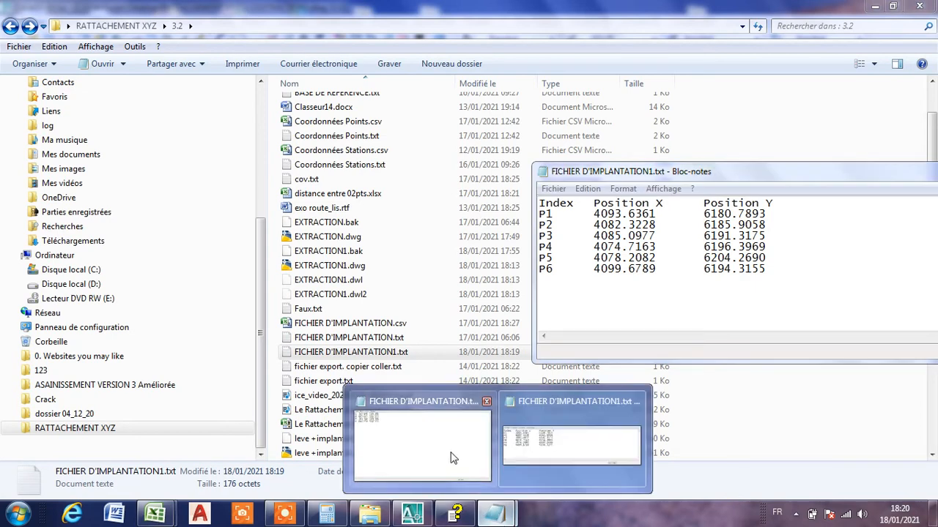
{"action": "left_click", "coordinate": [537, 448]}
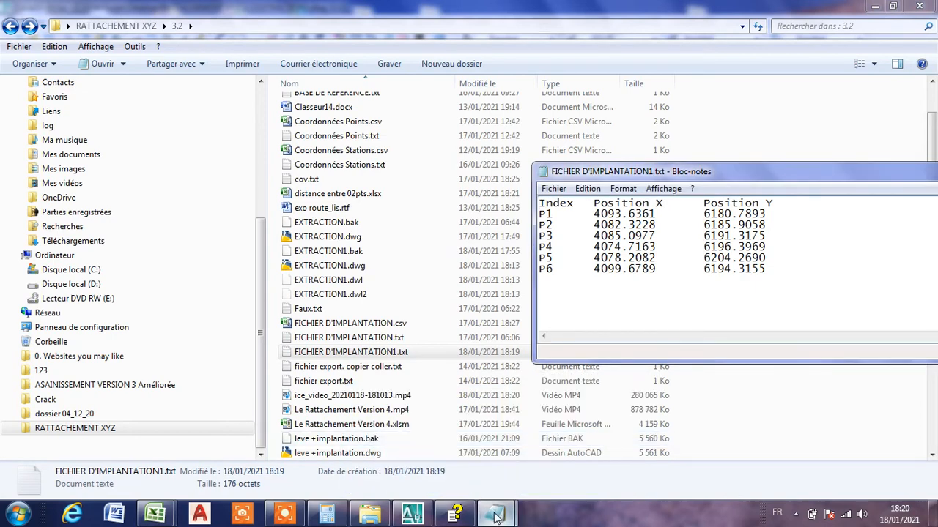
{"action": "mouse_move", "coordinate": [496, 515]}
{"action": "left_click", "coordinate": [381, 469]}
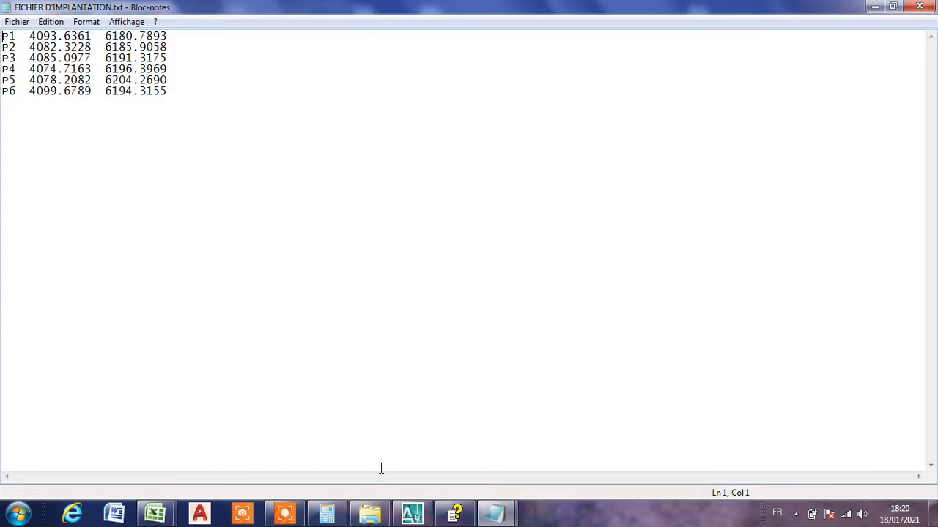
{"action": "left_click", "coordinate": [894, 7]}
{"action": "left_click_drag", "start_coordinate": [510, 31], "coordinate": [416, 303]}
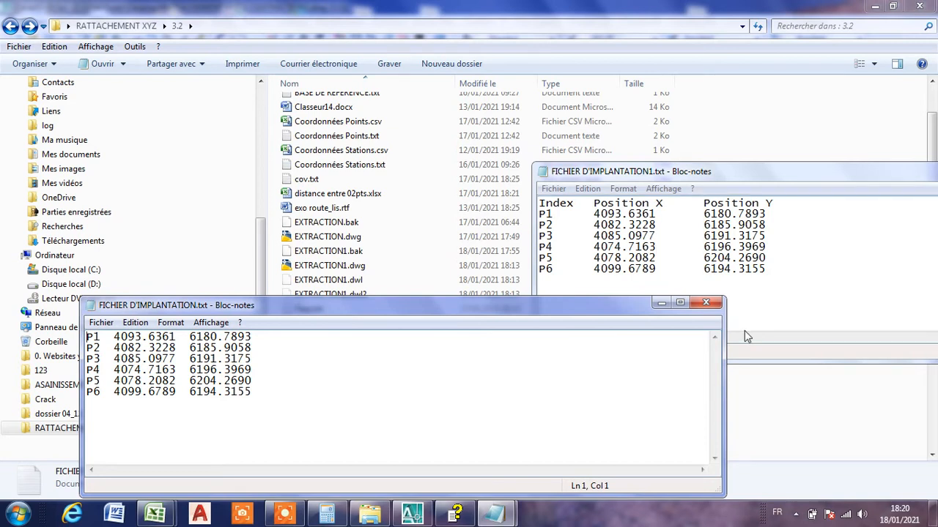
{"action": "left_click", "coordinate": [661, 303]}
{"action": "left_click_drag", "start_coordinate": [611, 172], "coordinate": [357, 173]}
{"action": "left_click", "coordinate": [878, 171]}
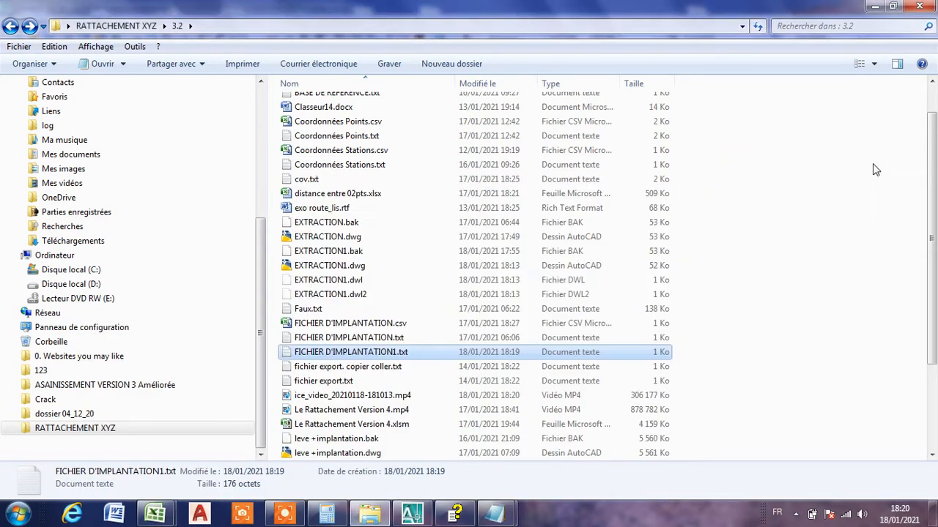
Step: Start Excel with a blank workbook and browse for a file to open in the desktop folder RATTACHEMENT XYZ\3.2
{"action": "left_click", "coordinate": [20, 516]}
{"action": "left_click", "coordinate": [58, 171]}
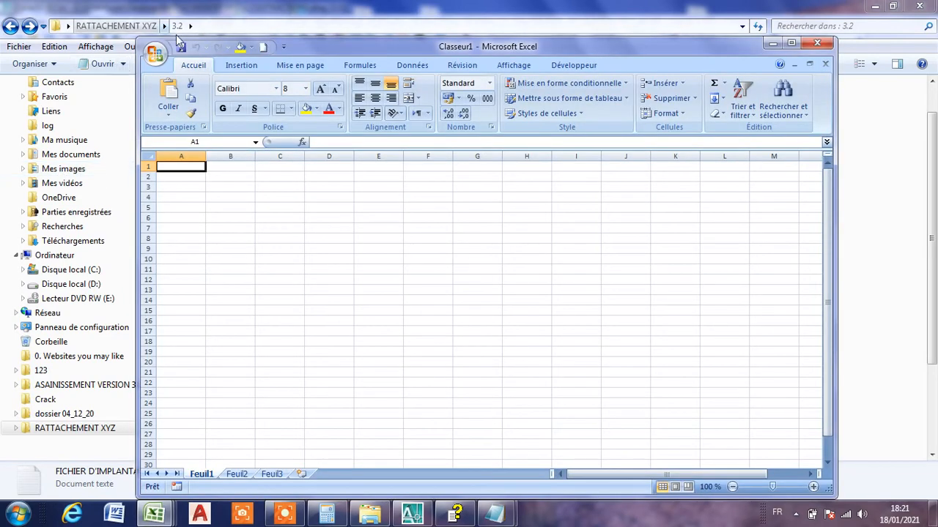
{"action": "left_click", "coordinate": [157, 54]}
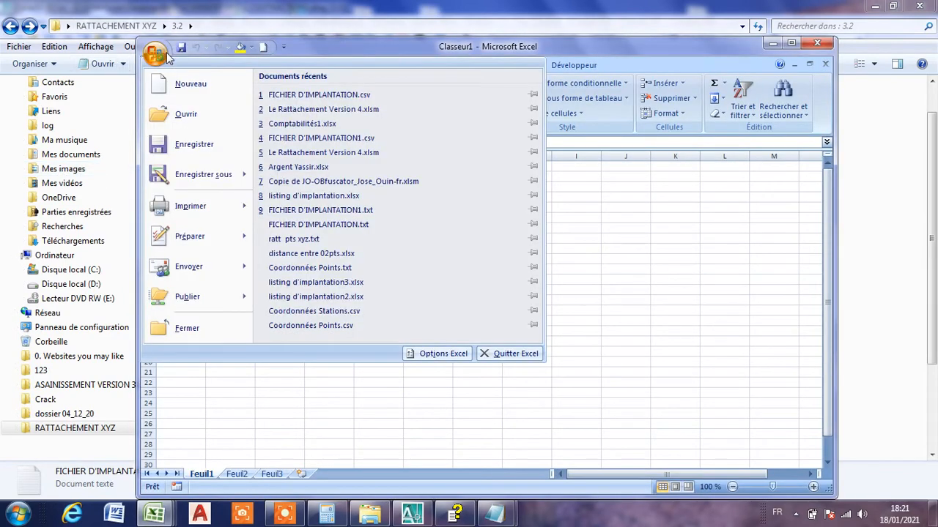
{"action": "left_click", "coordinate": [198, 115]}
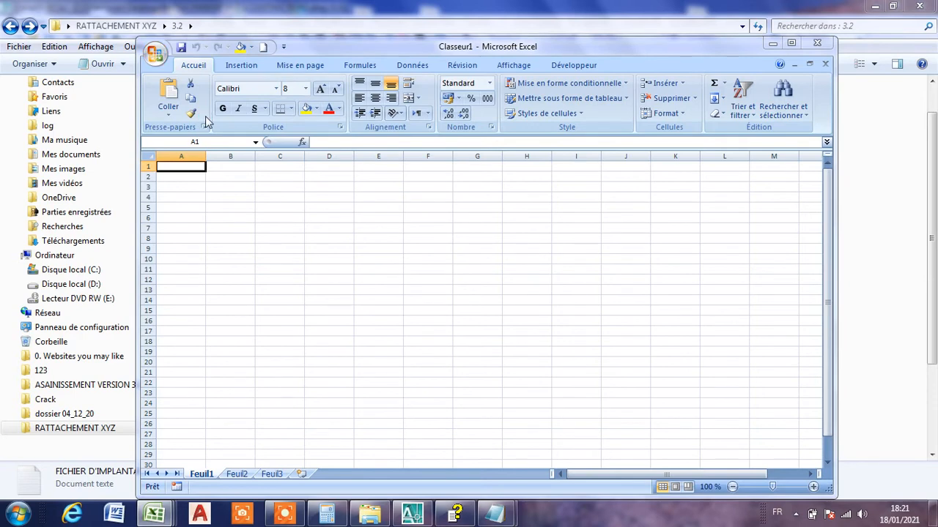
{"action": "left_click", "coordinate": [197, 175]}
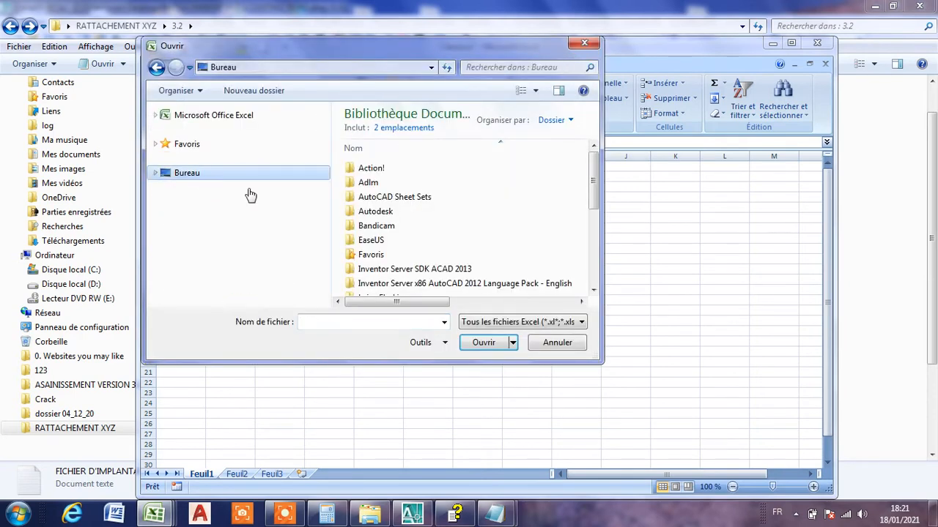
{"action": "scroll", "coordinate": [446, 214], "scroll_direction": "down", "scroll_amount": 5}
{"action": "scroll", "coordinate": [445, 214], "scroll_direction": "up", "scroll_amount": 1}
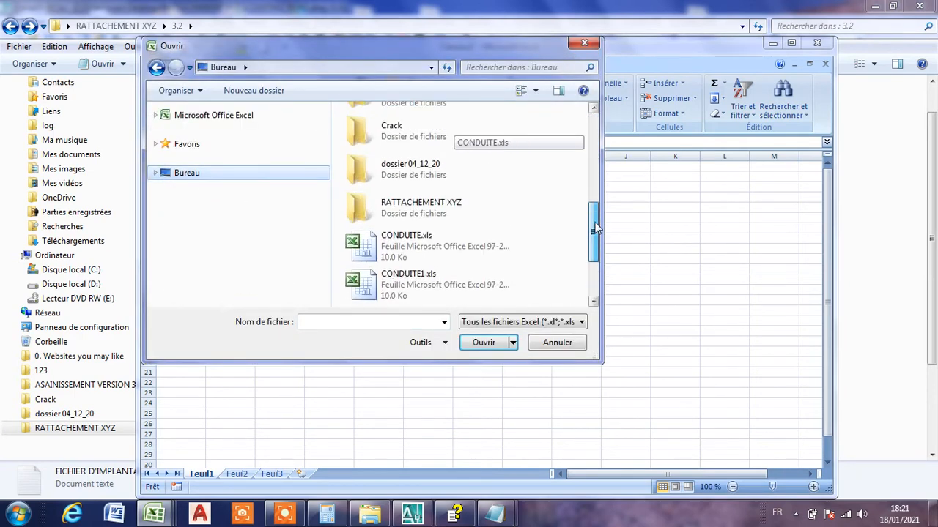
{"action": "double_click", "coordinate": [445, 213]}
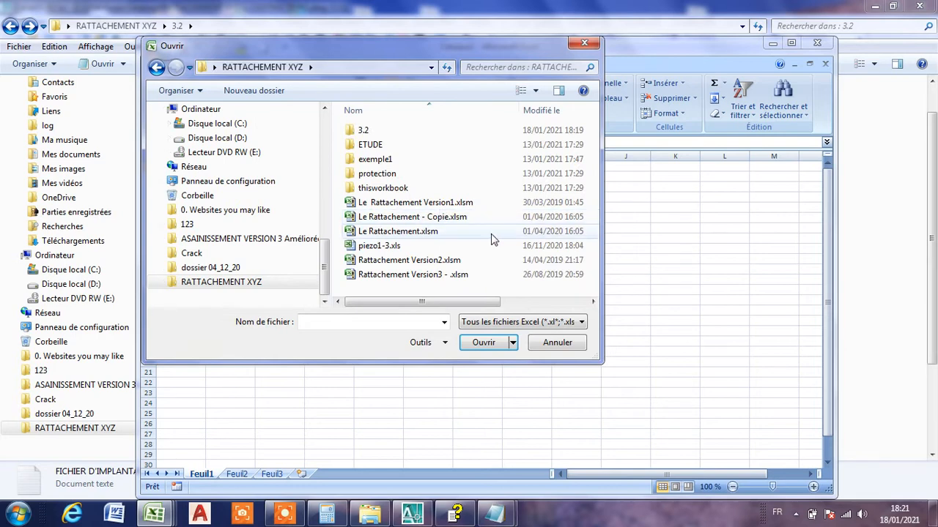
{"action": "double_click", "coordinate": [406, 131]}
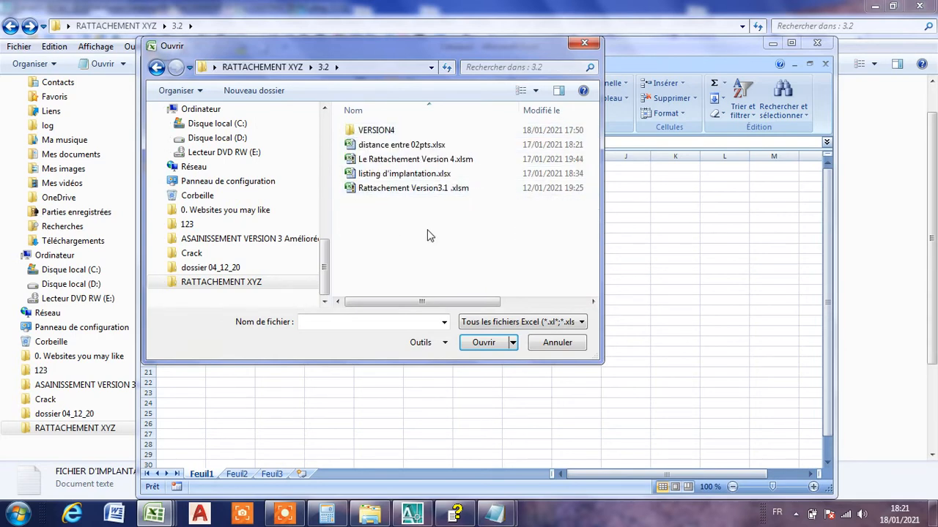
Step: Show all file types, open FICHIER D'IMPLANTATION1.txt and complete its import as delimited text
{"action": "left_click", "coordinate": [473, 326]}
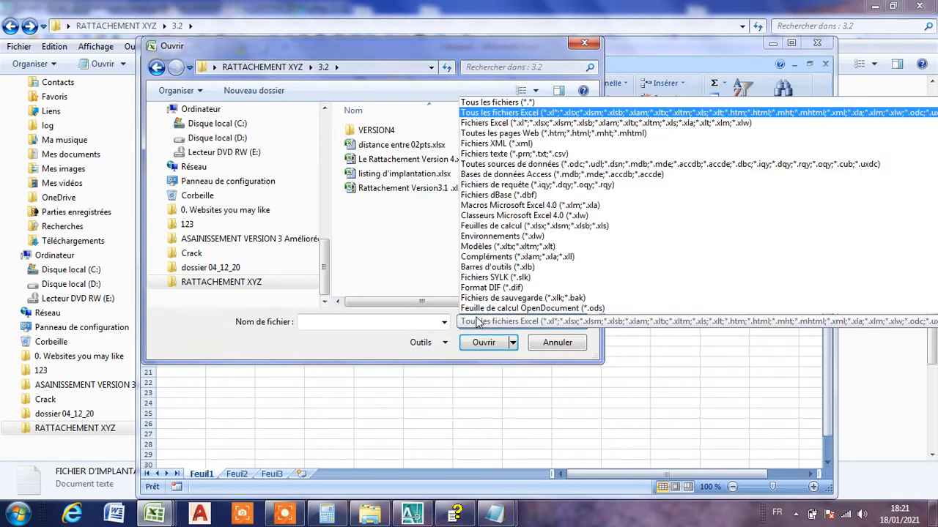
{"action": "left_click", "coordinate": [490, 99]}
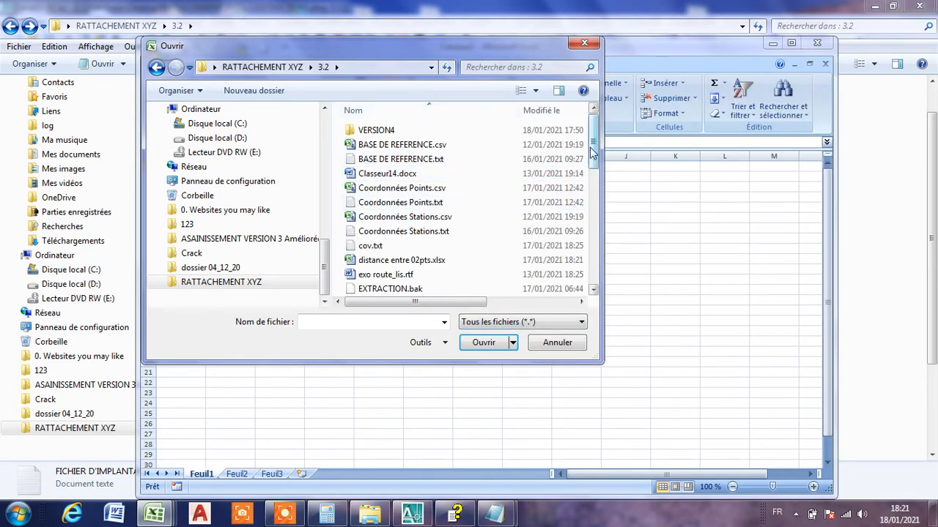
{"action": "left_click_drag", "start_coordinate": [595, 144], "coordinate": [596, 196]}
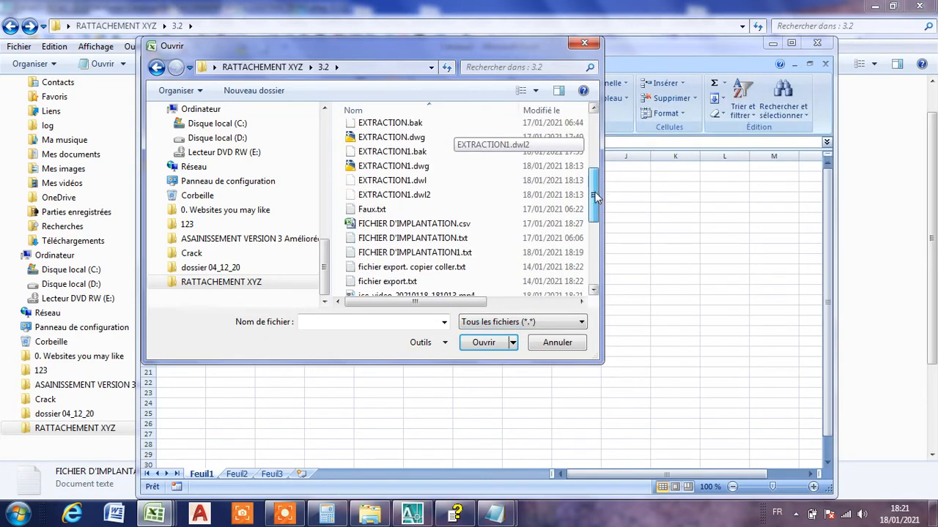
{"action": "left_click", "coordinate": [422, 253]}
{"action": "left_click", "coordinate": [485, 343]}
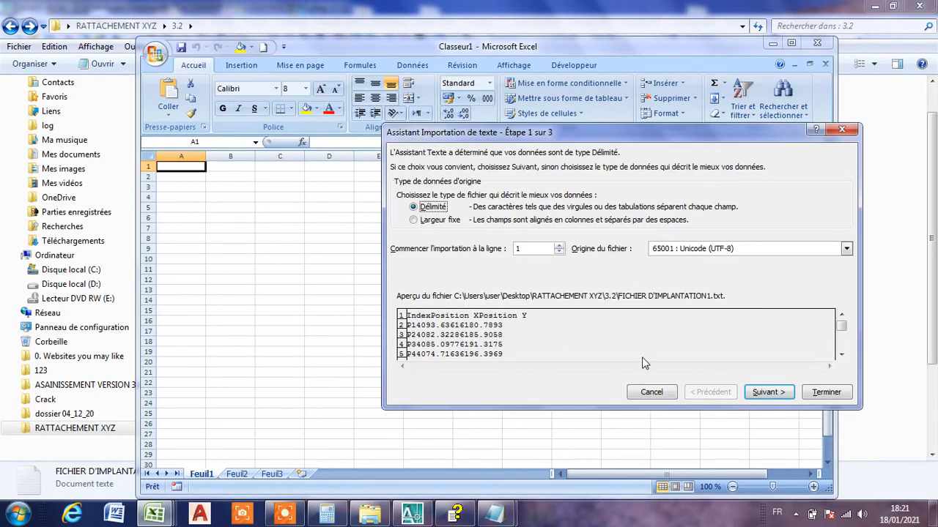
{"action": "left_click", "coordinate": [769, 392]}
{"action": "left_click", "coordinate": [826, 392]}
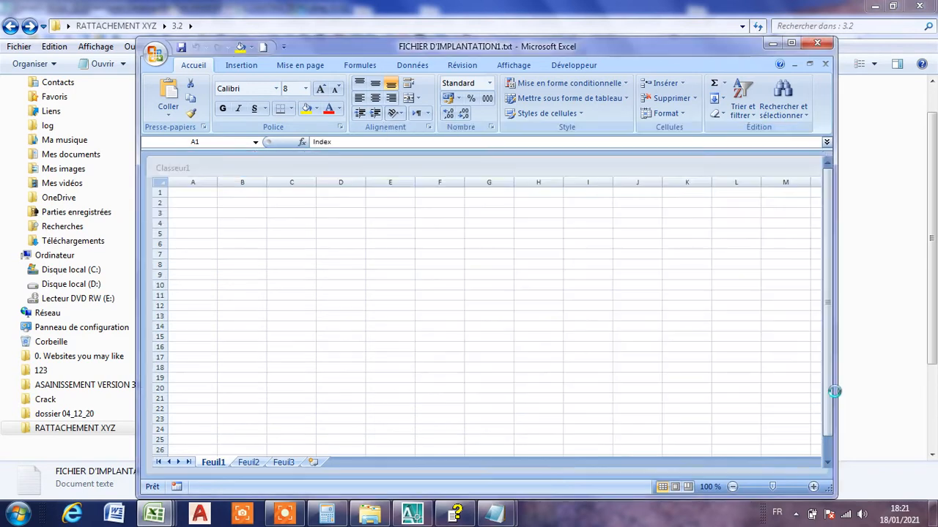
Step: Clear the Index, Position X and Position Y header row and move the P1 to P6 data from A2:C7 up to A1
{"action": "left_click", "coordinate": [147, 167]}
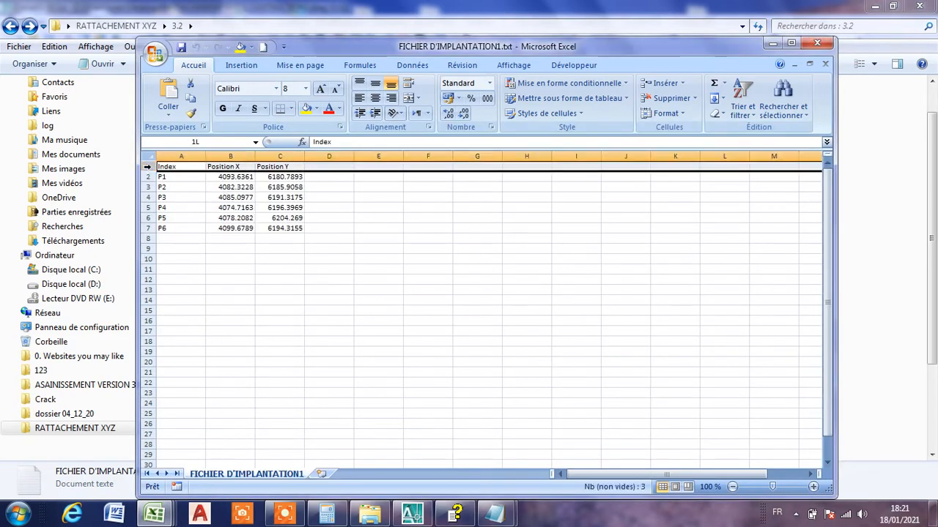
{"action": "key", "text": "Delete"}
{"action": "left_click", "coordinate": [326, 269]}
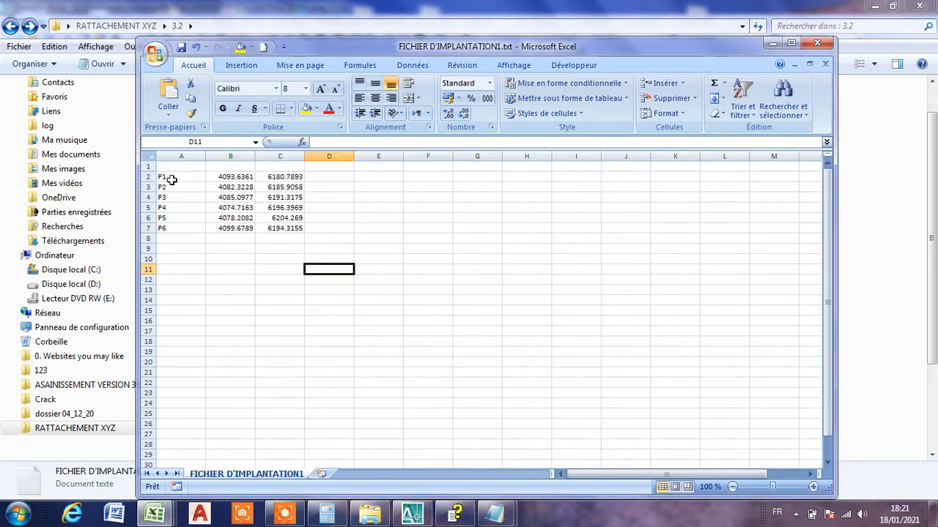
{"action": "left_click_drag", "start_coordinate": [171, 180], "coordinate": [290, 227]}
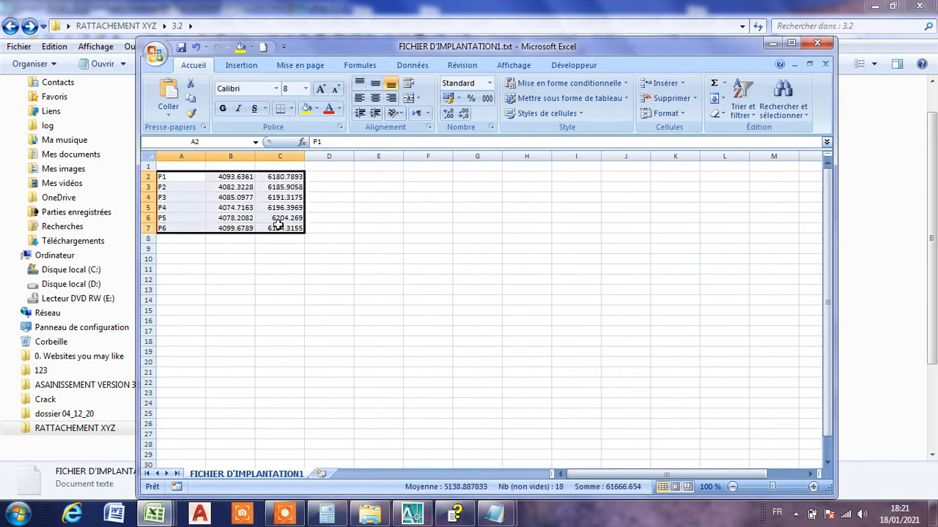
{"action": "left_click", "coordinate": [191, 84]}
{"action": "left_click", "coordinate": [173, 167]}
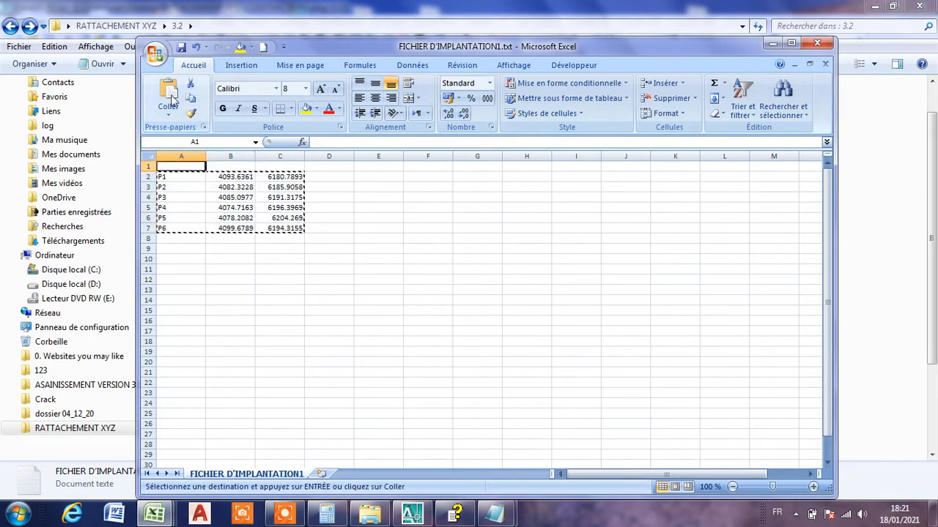
{"action": "left_click", "coordinate": [168, 94]}
{"action": "left_click", "coordinate": [378, 279]}
Step: Save the sheet as FICHIER D'IMPLANTATION1.csv in folder 3.2, using semicolon-separated CSV and keeping that format
{"action": "left_click", "coordinate": [159, 60]}
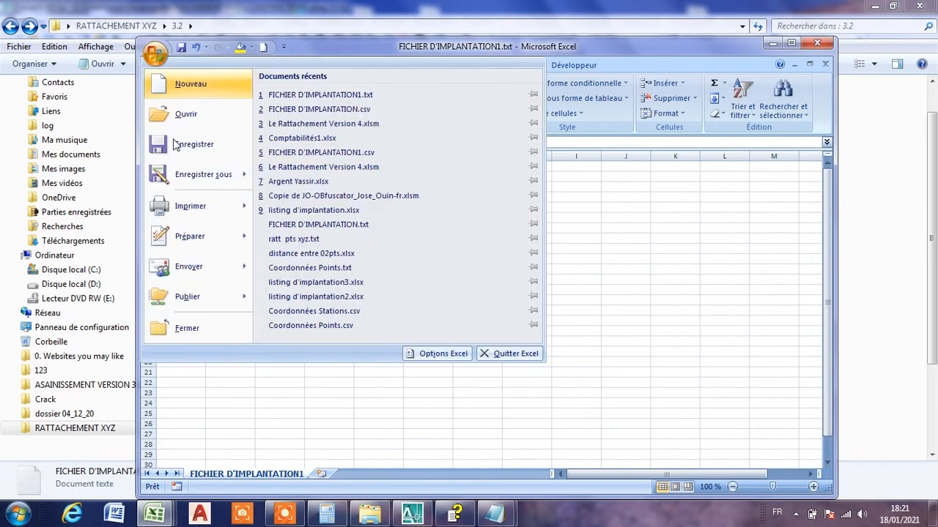
{"action": "left_click", "coordinate": [199, 178]}
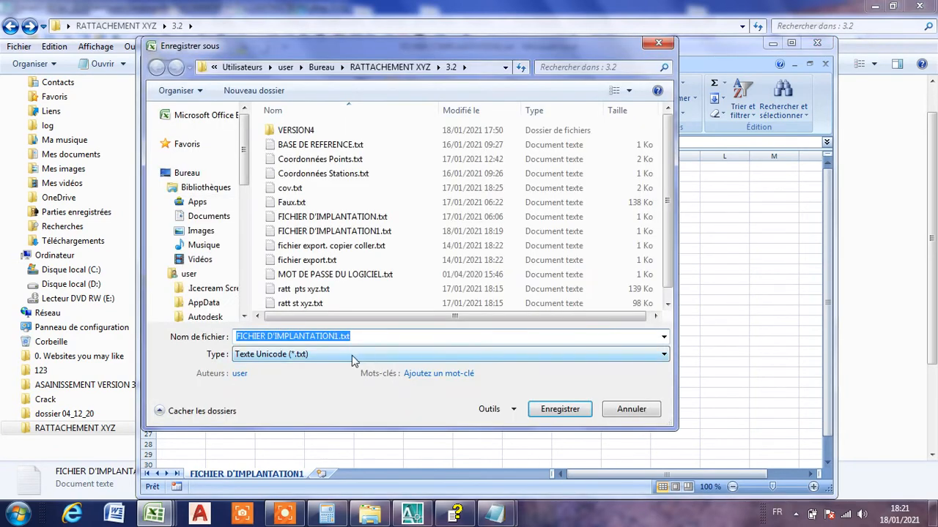
{"action": "left_click", "coordinate": [350, 355]}
{"action": "left_click", "coordinate": [370, 218]}
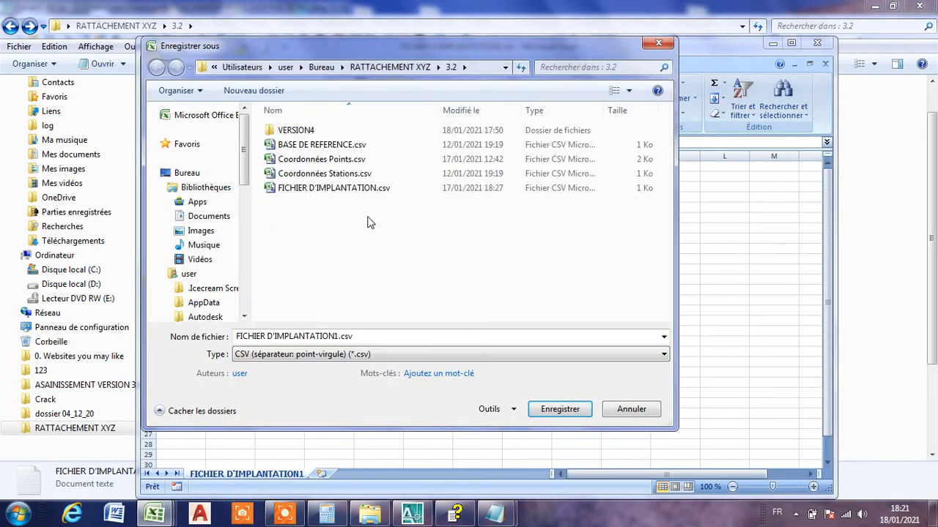
{"action": "left_click", "coordinate": [359, 190]}
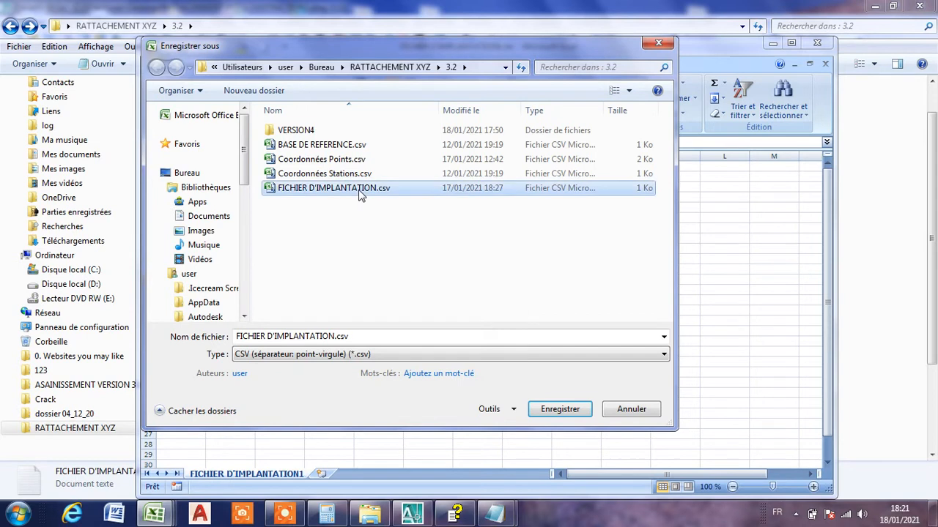
{"action": "left_click", "coordinate": [335, 339]}
{"action": "double_click", "coordinate": [336, 340]}
{"action": "left_click", "coordinate": [335, 337]}
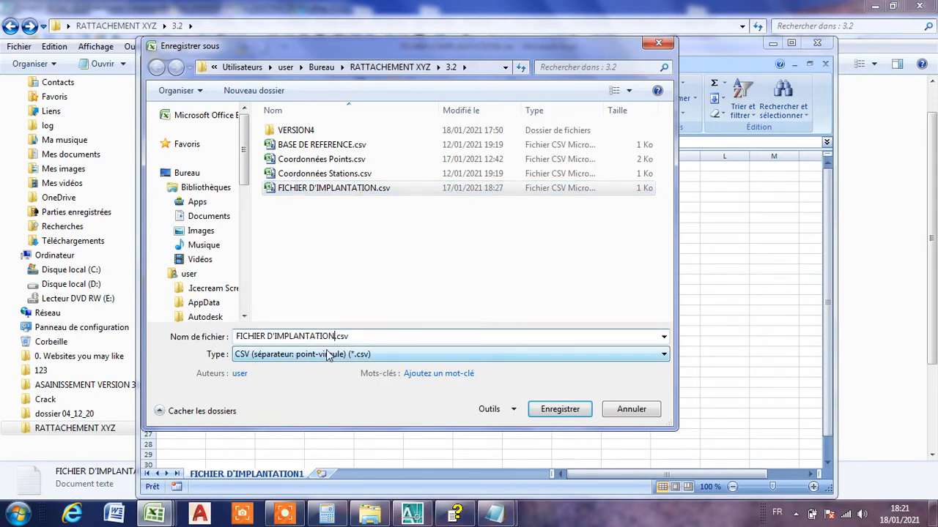
{"action": "type", "text": "1"}
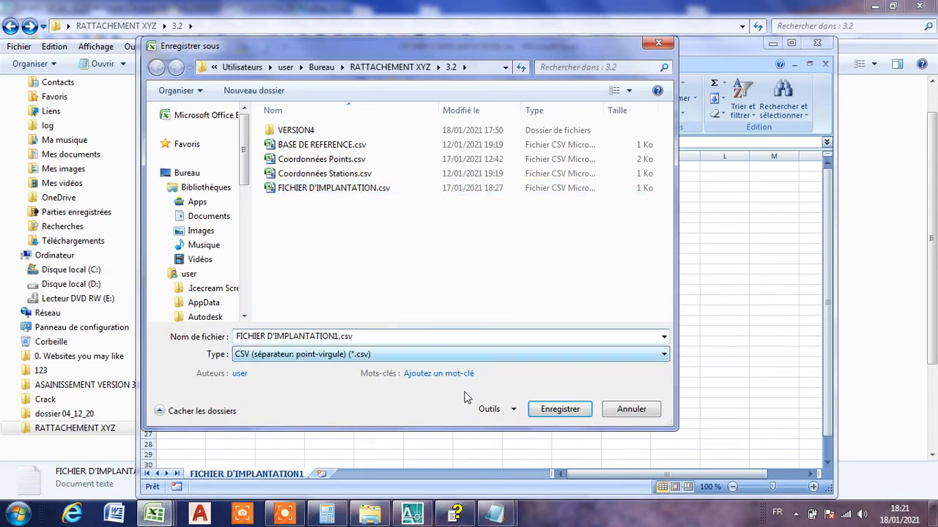
{"action": "left_click", "coordinate": [553, 410]}
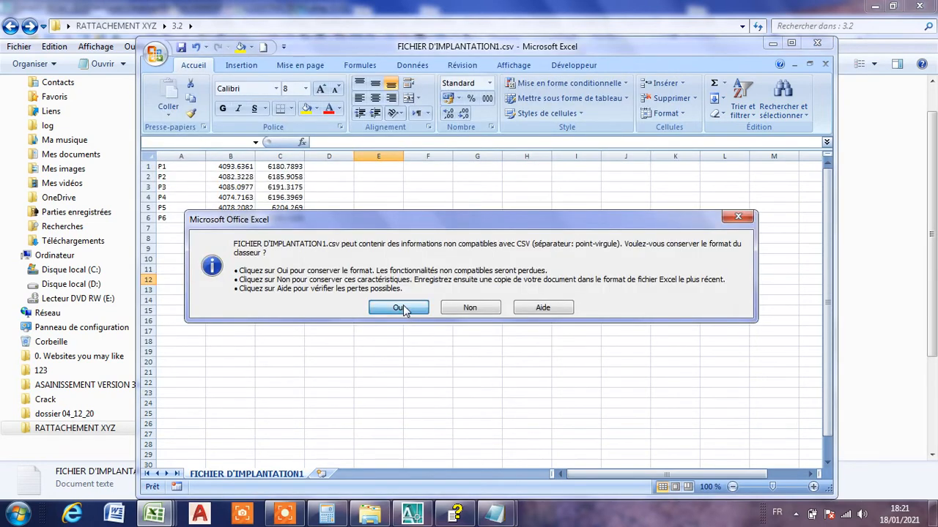
{"action": "left_click", "coordinate": [401, 308]}
Step: Close the FICHIER D'IMPLANTATION1.csv workbook and put the file explorer window away
{"action": "left_click", "coordinate": [827, 46]}
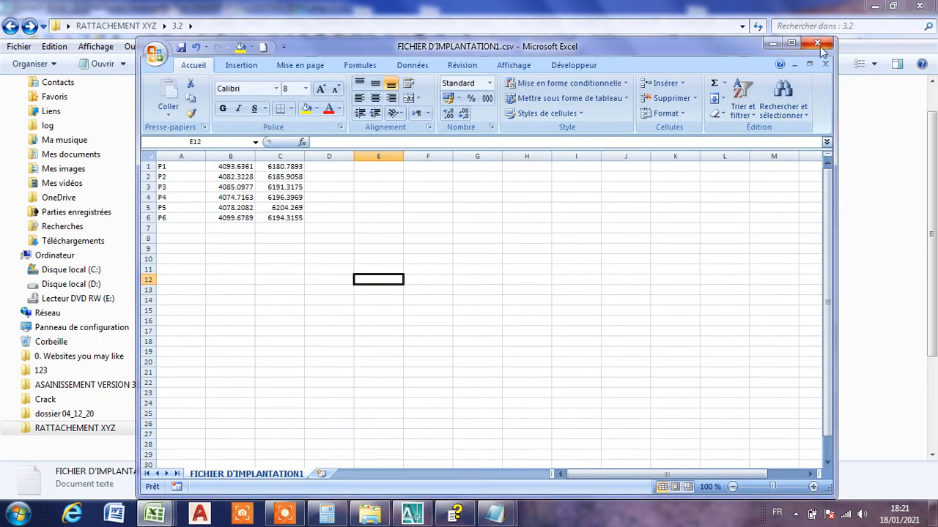
{"action": "left_click", "coordinate": [482, 294]}
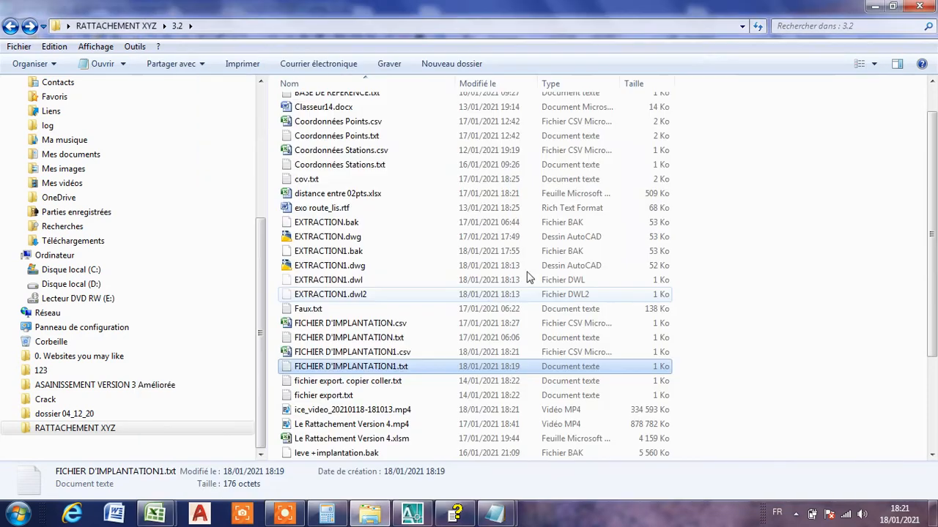
{"action": "left_click", "coordinate": [876, 7]}
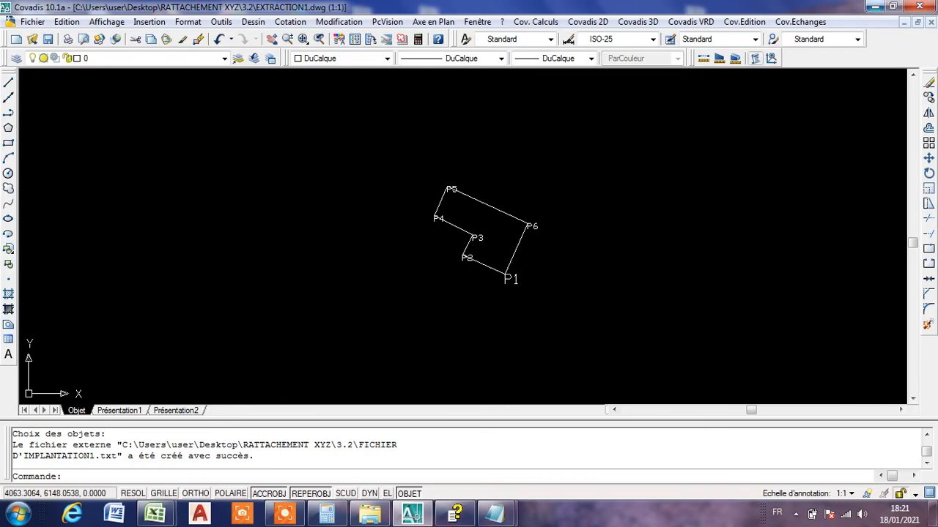
Step: Close the EXTRACTION1.dwg drawing while keeping leve +implantation.dwg open on its topographic plan
{"action": "left_click", "coordinate": [921, 7]}
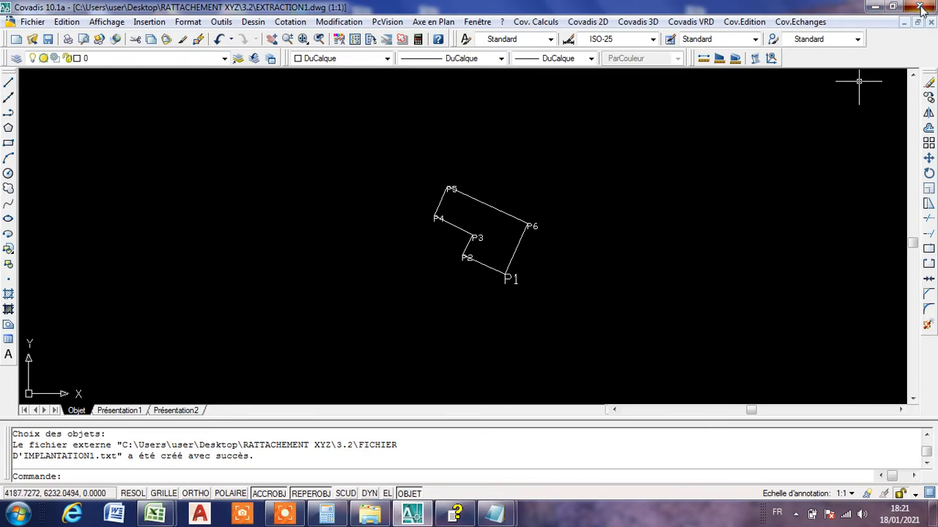
{"action": "left_click", "coordinate": [537, 290]}
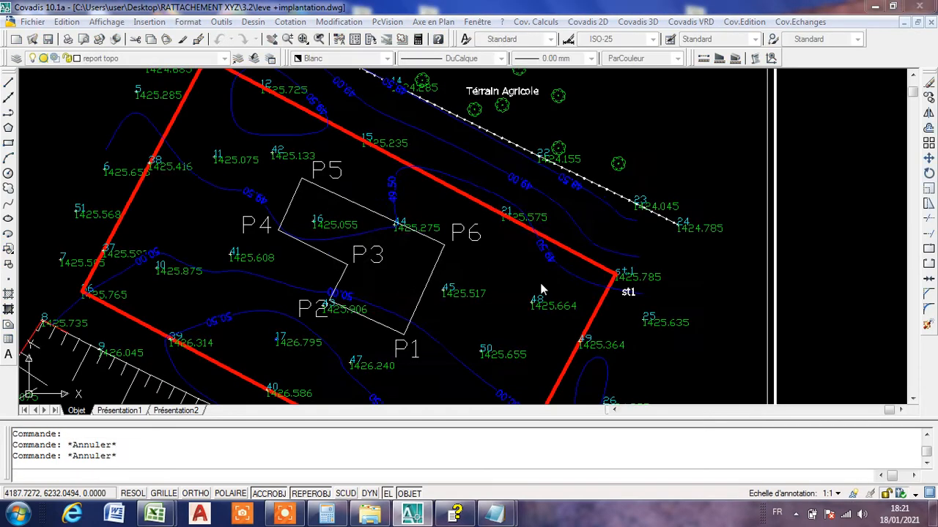
{"action": "left_click", "coordinate": [571, 293]}
{"action": "scroll", "coordinate": [493, 255], "scroll_direction": "down", "scroll_amount": 4}
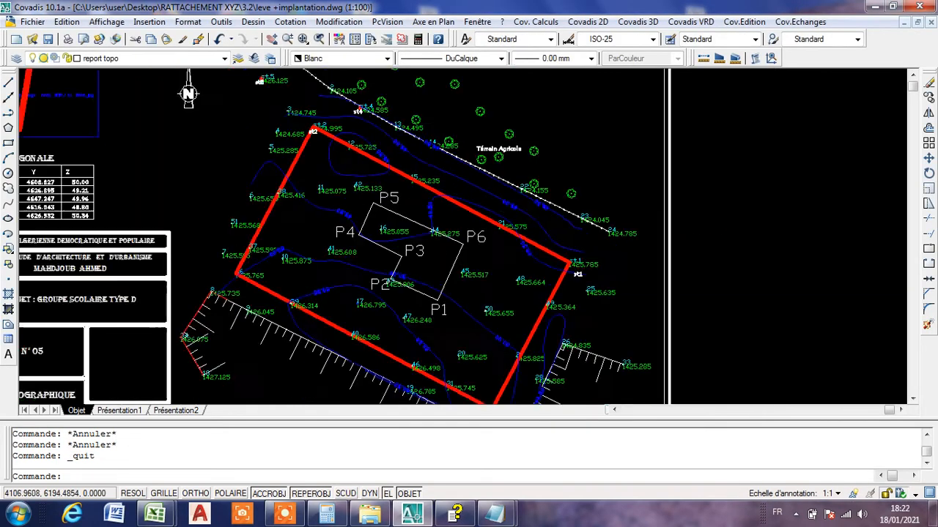
{"action": "middle_click_drag", "start_coordinate": [444, 266], "coordinate": [420, 250]}
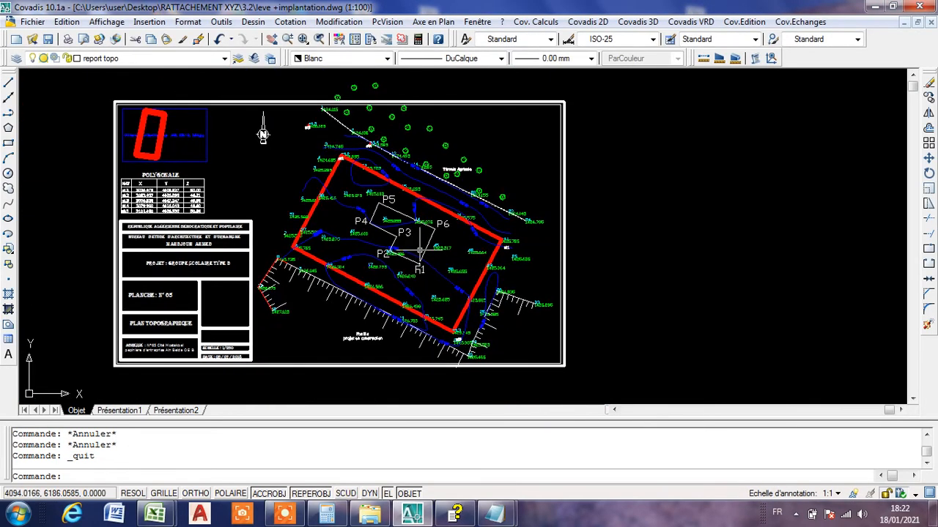
Step: Switch to the Le Rattachement Version 4.xlsm workbook in Excel and open its programme
{"action": "left_click", "coordinate": [155, 515]}
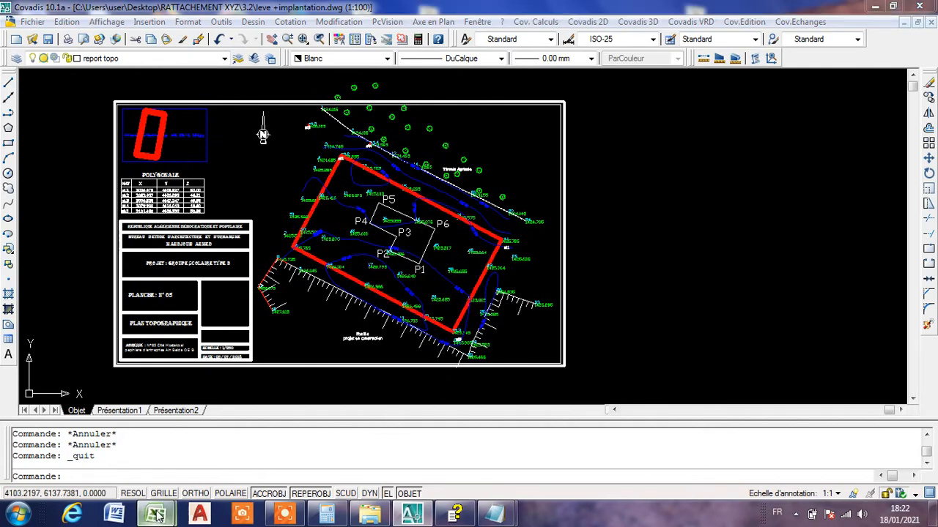
{"action": "left_click", "coordinate": [105, 470]}
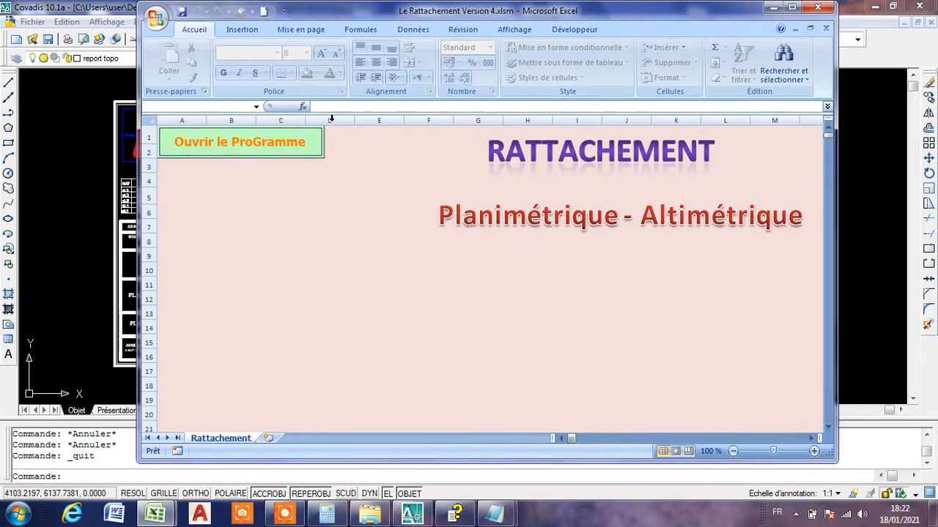
{"action": "left_click", "coordinate": [307, 147]}
Step: Examine the Implantation tool's Station choices and the Dist entre 02 Pts tool, closing each one
{"action": "left_click", "coordinate": [602, 95]}
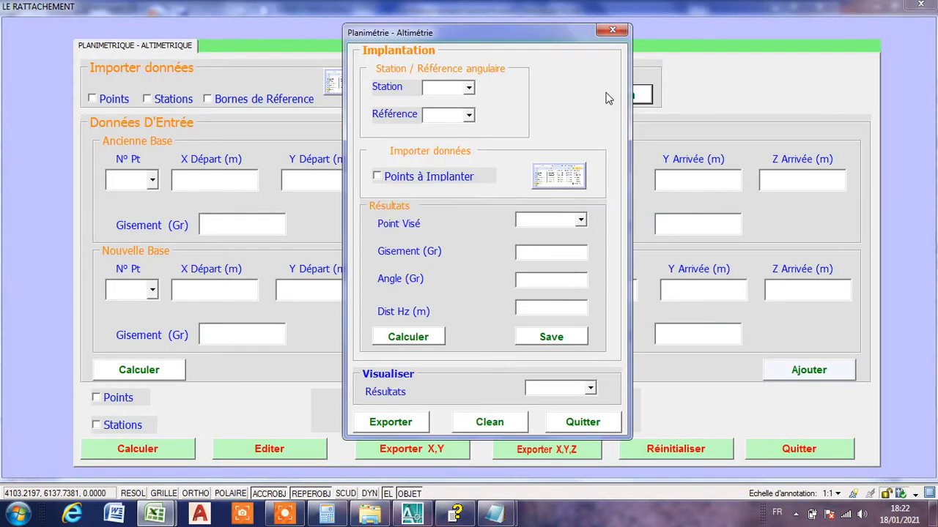
{"action": "left_click", "coordinate": [469, 88]}
{"action": "left_click", "coordinate": [592, 44]}
{"action": "left_click", "coordinate": [605, 32]}
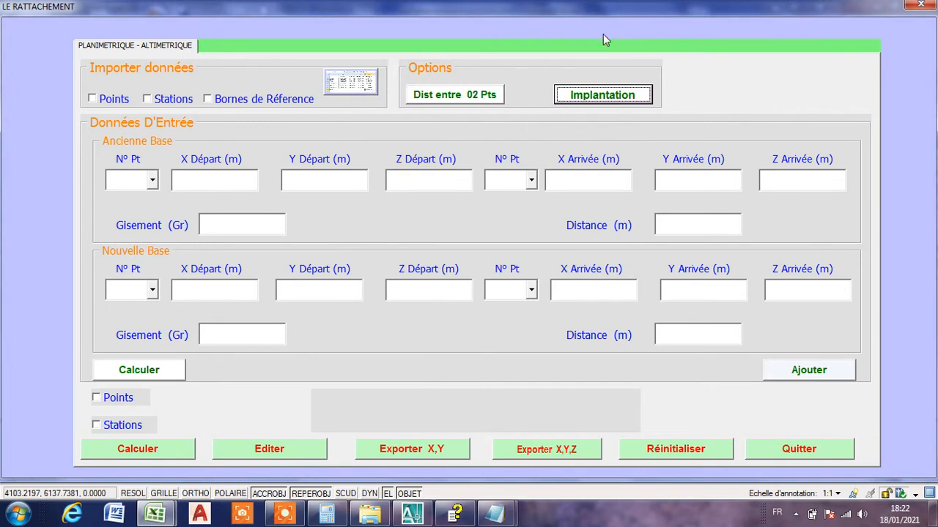
{"action": "left_click", "coordinate": [496, 93]}
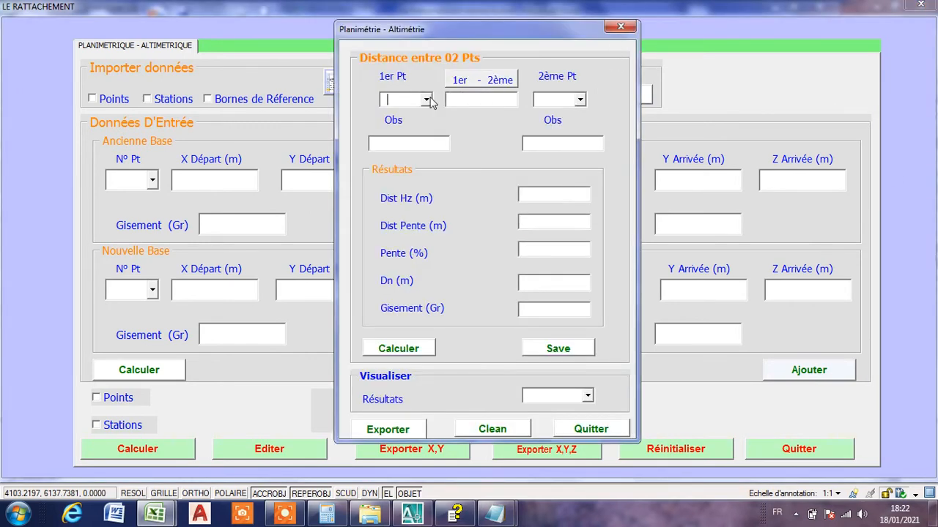
{"action": "left_click", "coordinate": [621, 28]}
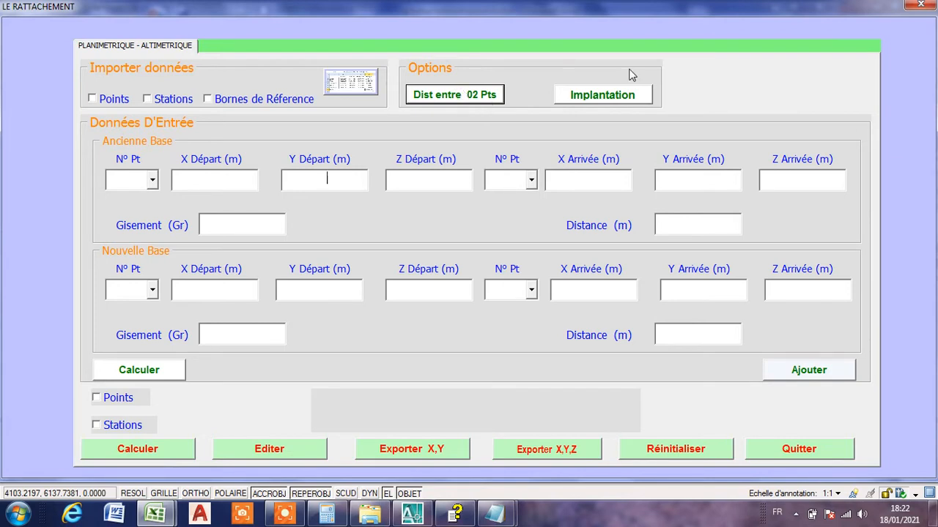
Step: Import FICHIER D'IMPLANTATION1.csv from the desktop folder RATTACHEMENT XYZ\3.2 as Points à Implanter in the Implantation tool
{"action": "left_click", "coordinate": [593, 93]}
{"action": "left_click", "coordinate": [376, 180]}
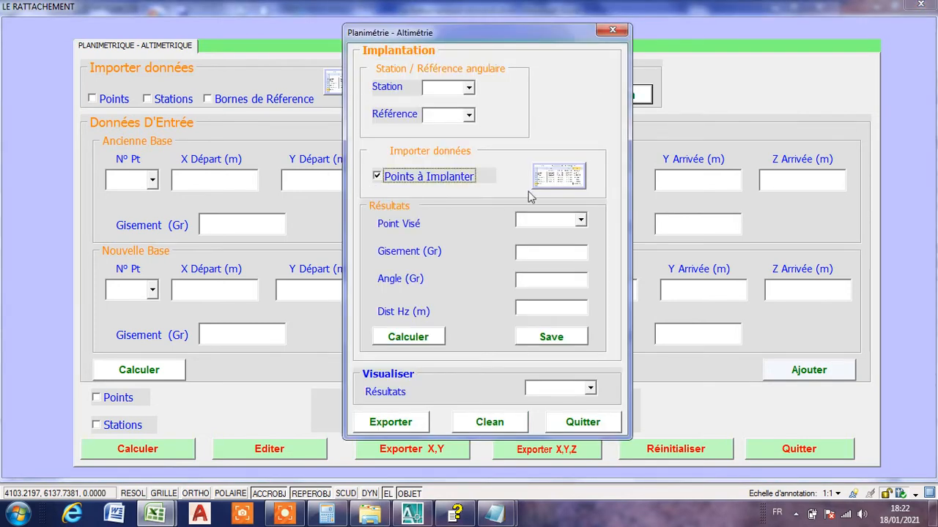
{"action": "left_click", "coordinate": [558, 185]}
{"action": "left_click", "coordinate": [528, 301]}
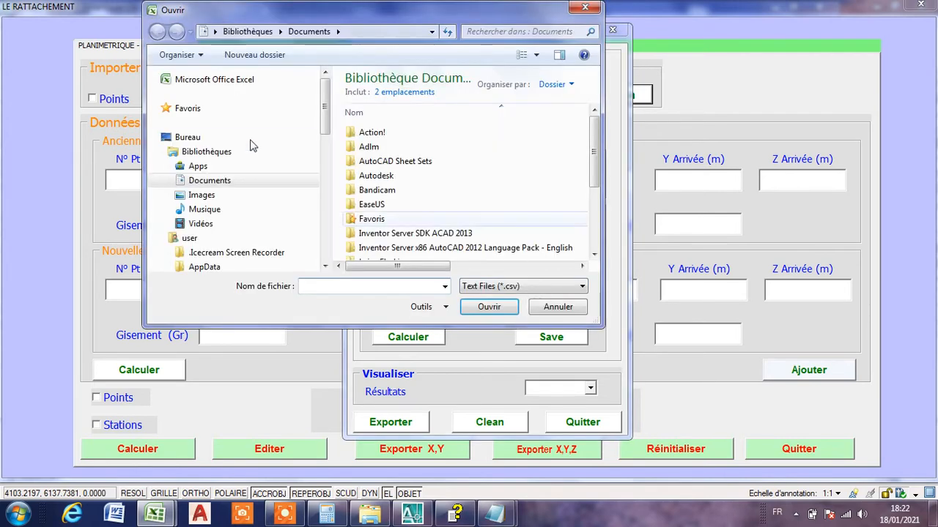
{"action": "double_click", "coordinate": [213, 140]}
{"action": "left_click_drag", "start_coordinate": [600, 109], "coordinate": [597, 192]}
{"action": "left_click", "coordinate": [423, 192]}
{"action": "double_click", "coordinate": [424, 192]}
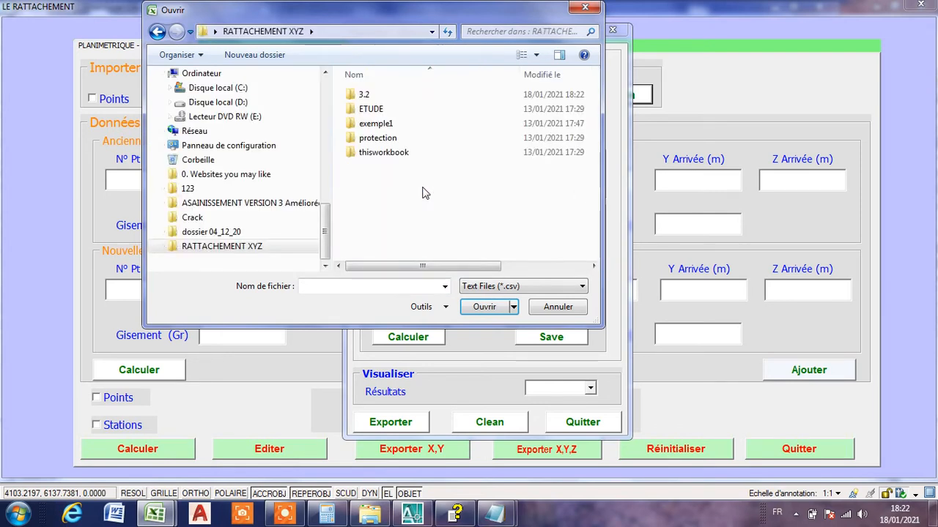
{"action": "double_click", "coordinate": [364, 95]}
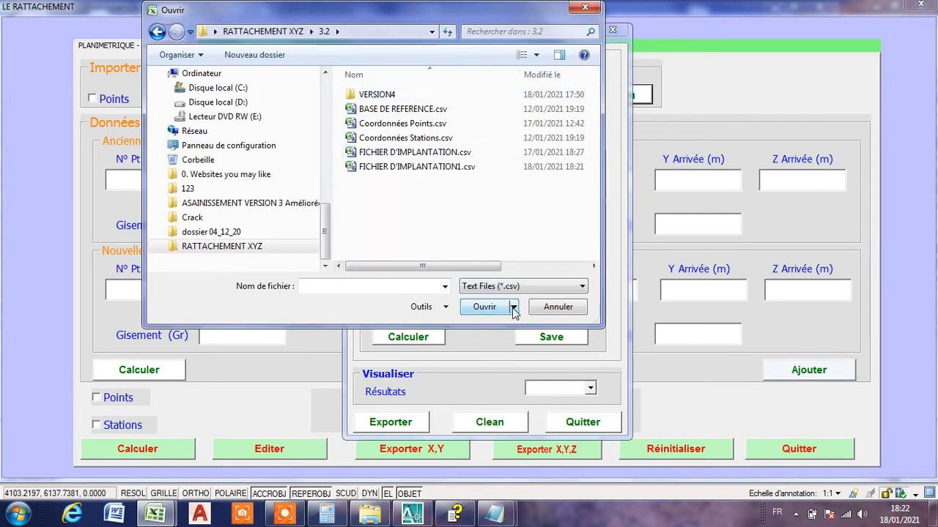
{"action": "left_click", "coordinate": [409, 170]}
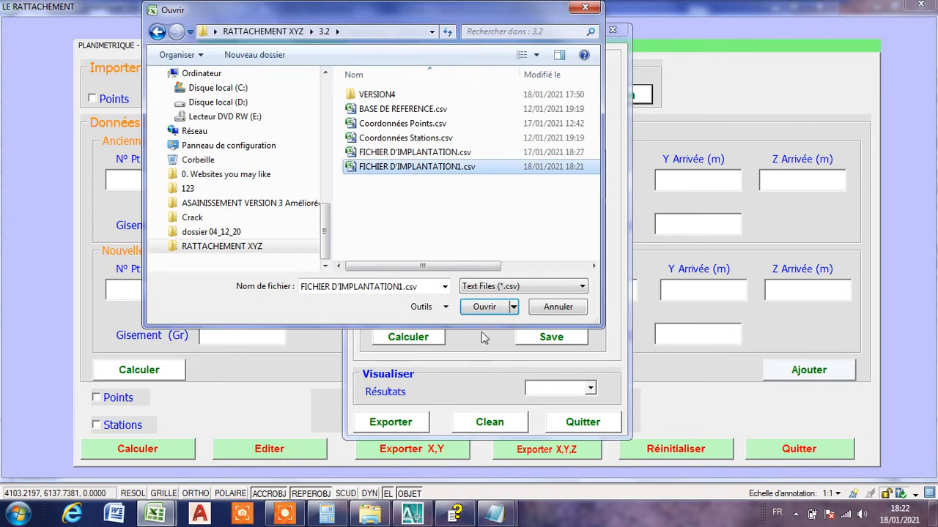
{"action": "left_click", "coordinate": [485, 310]}
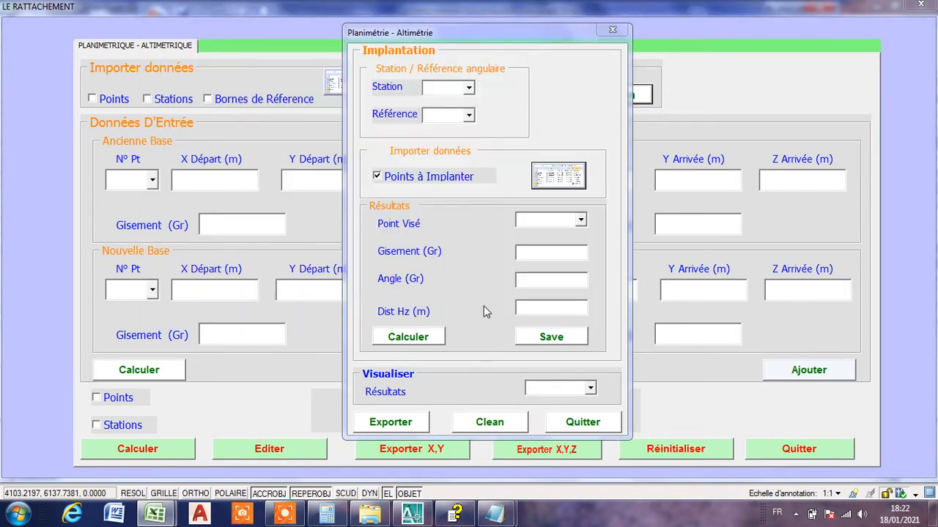
Step: Check the Implantation tool's Station choices and close the tool
{"action": "left_click", "coordinate": [469, 88]}
{"action": "left_click", "coordinate": [545, 79]}
{"action": "left_click", "coordinate": [613, 31]}
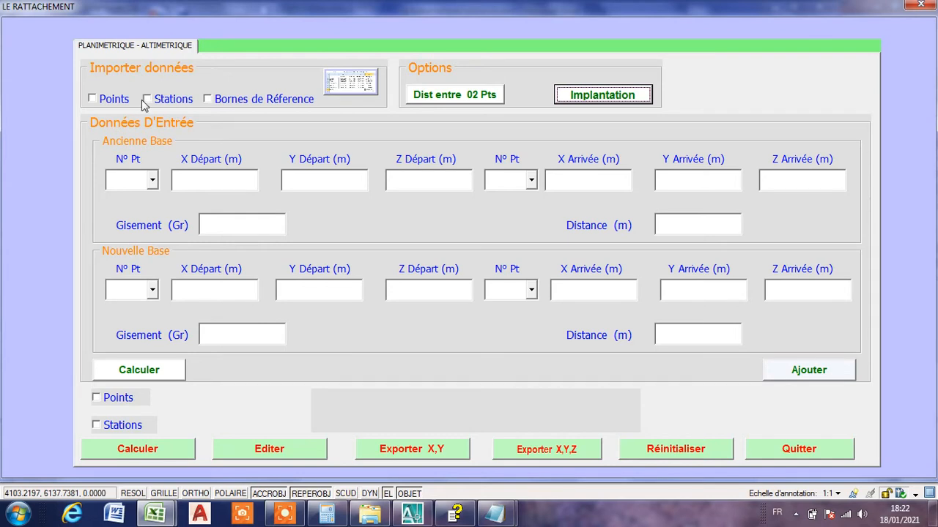
Step: Import Coordonnées Points.csv as the Points data and clear the Points import option
{"action": "left_click", "coordinate": [92, 99]}
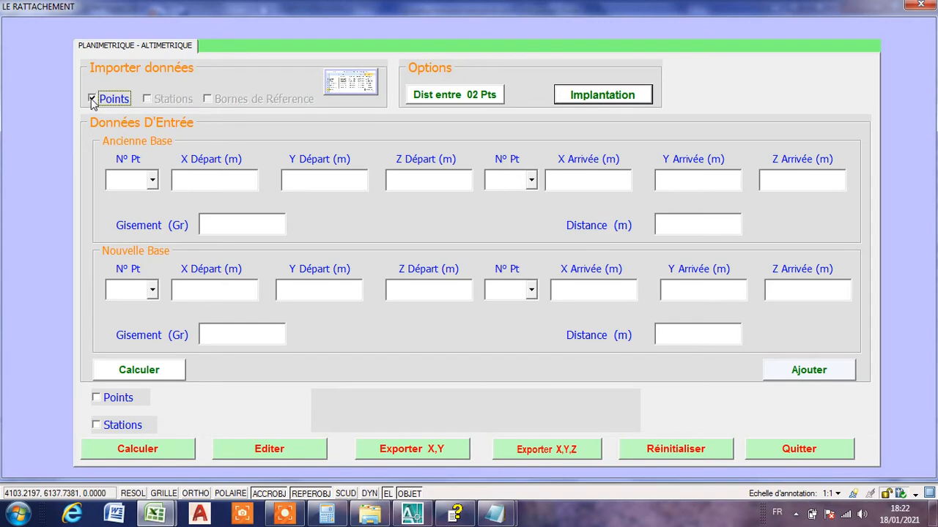
{"action": "left_click", "coordinate": [351, 95]}
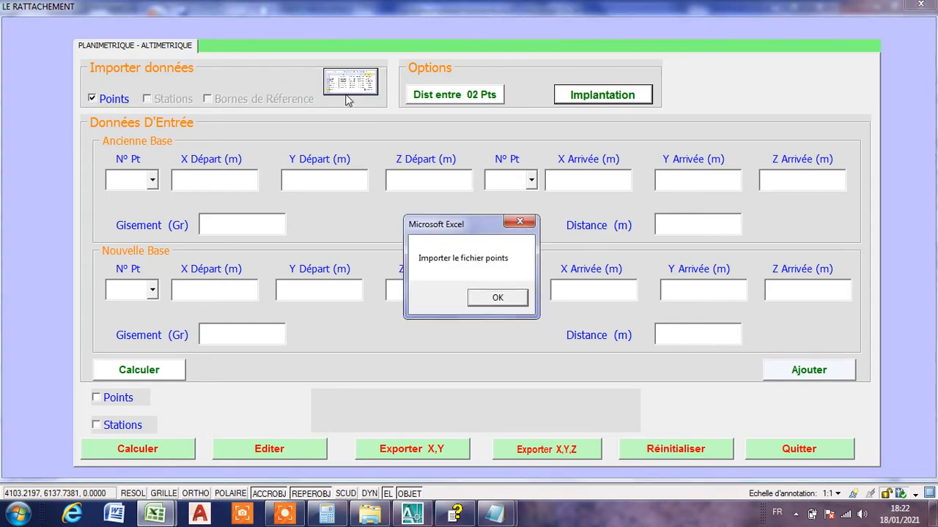
{"action": "left_click", "coordinate": [497, 300]}
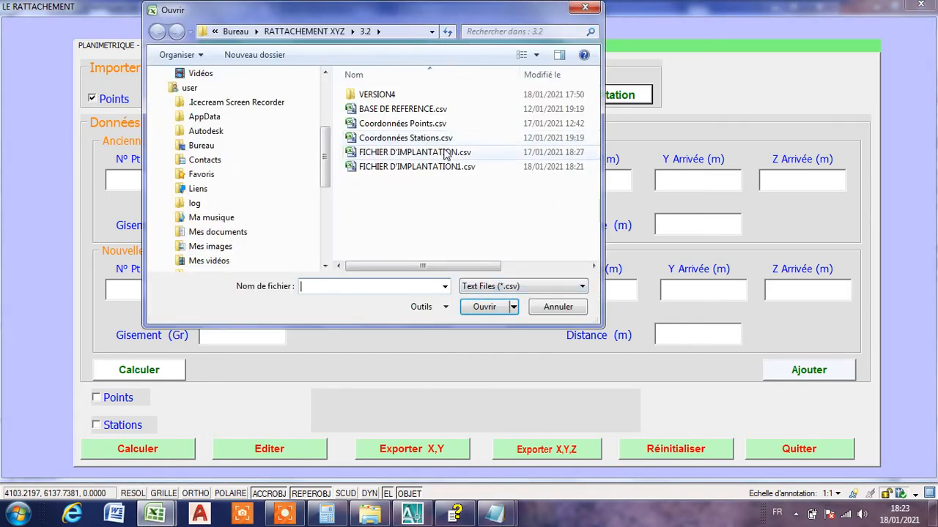
{"action": "double_click", "coordinate": [429, 129]}
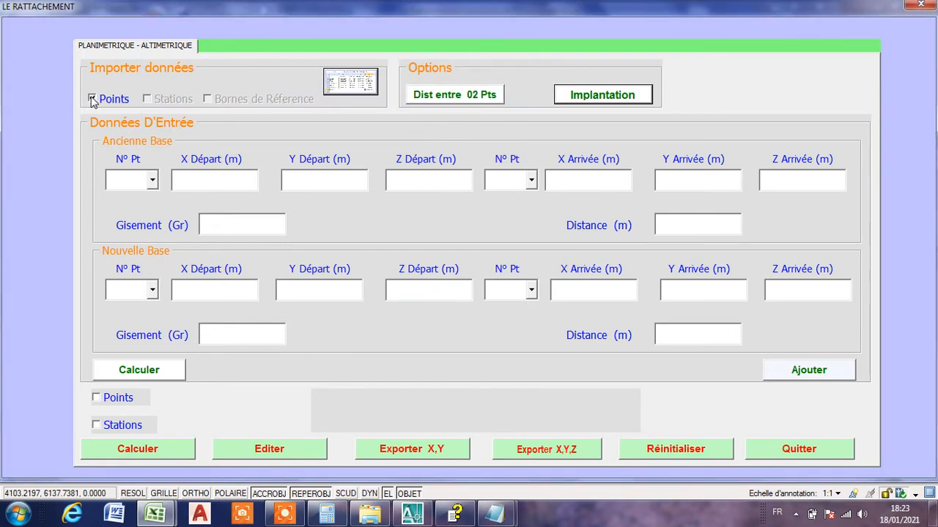
{"action": "left_click", "coordinate": [93, 100]}
Step: Import Coordonnées Stations.csv as the Stations data
{"action": "left_click", "coordinate": [147, 99]}
{"action": "left_click", "coordinate": [350, 82]}
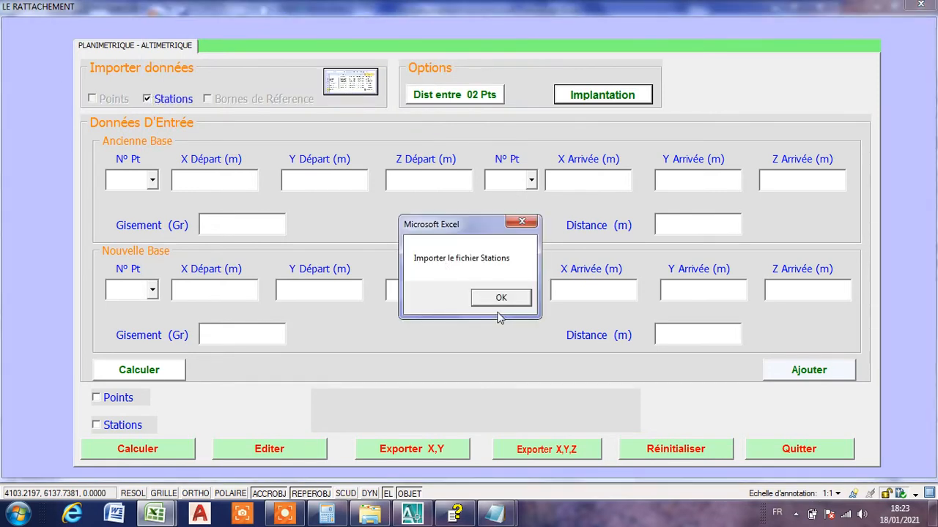
{"action": "left_click", "coordinate": [502, 297]}
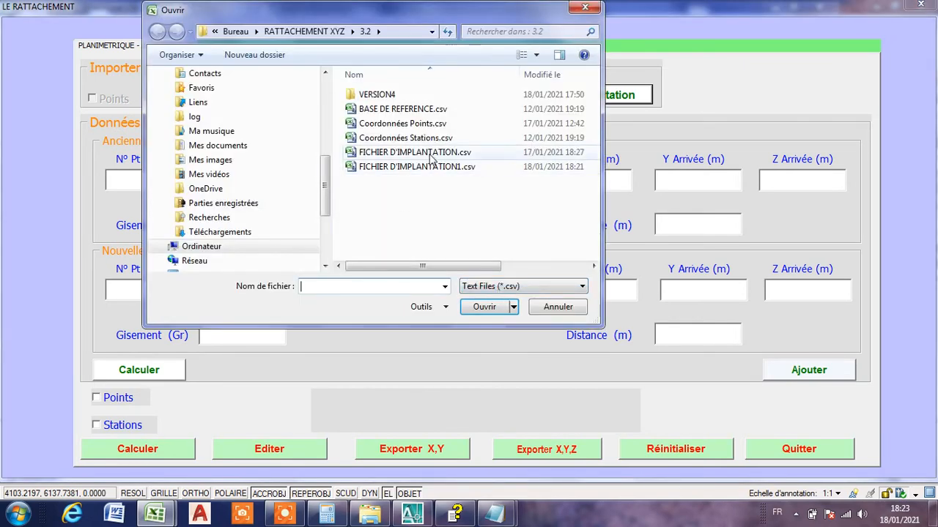
{"action": "double_click", "coordinate": [396, 138]}
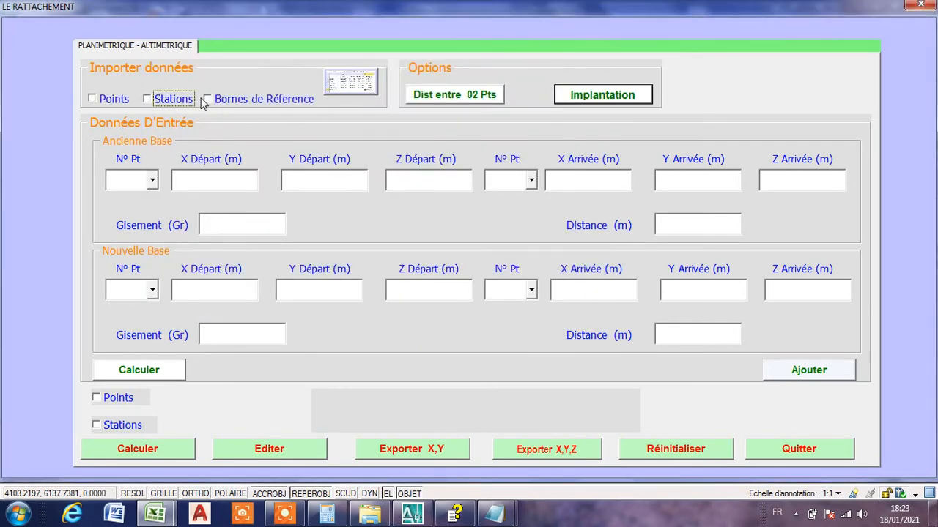
Step: Import BASE DE REFERENCE.csv as the Bornes de Réference data and clear that import option
{"action": "left_click", "coordinate": [207, 99]}
{"action": "left_click", "coordinate": [344, 81]}
{"action": "left_click", "coordinate": [520, 300]}
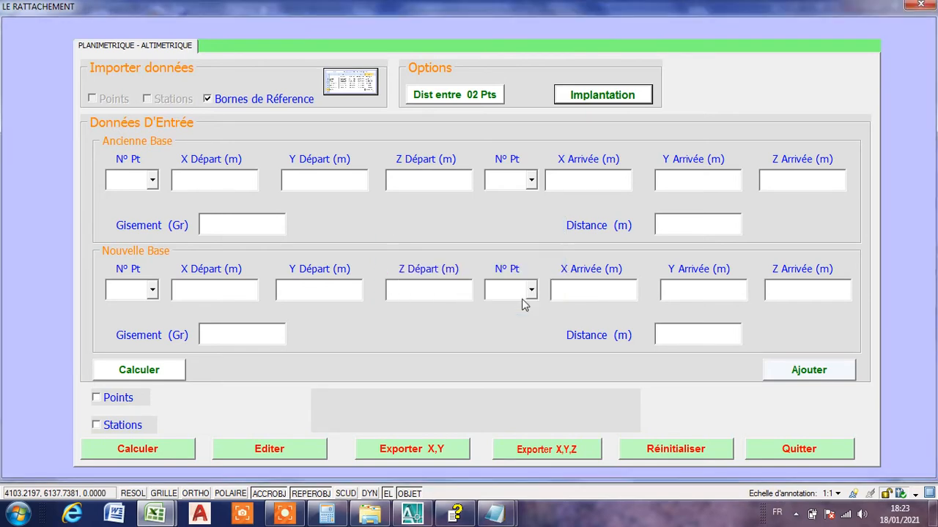
{"action": "double_click", "coordinate": [401, 110]}
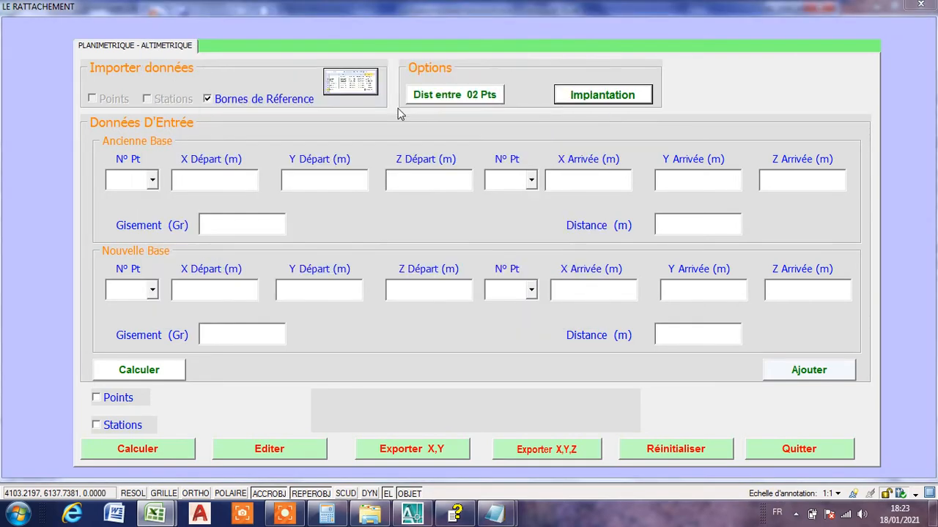
{"action": "left_click", "coordinate": [207, 99]}
Step: Define the Ancienne Base with ST1 as the departure point and ST2 as the arrival point
{"action": "left_click", "coordinate": [153, 180]}
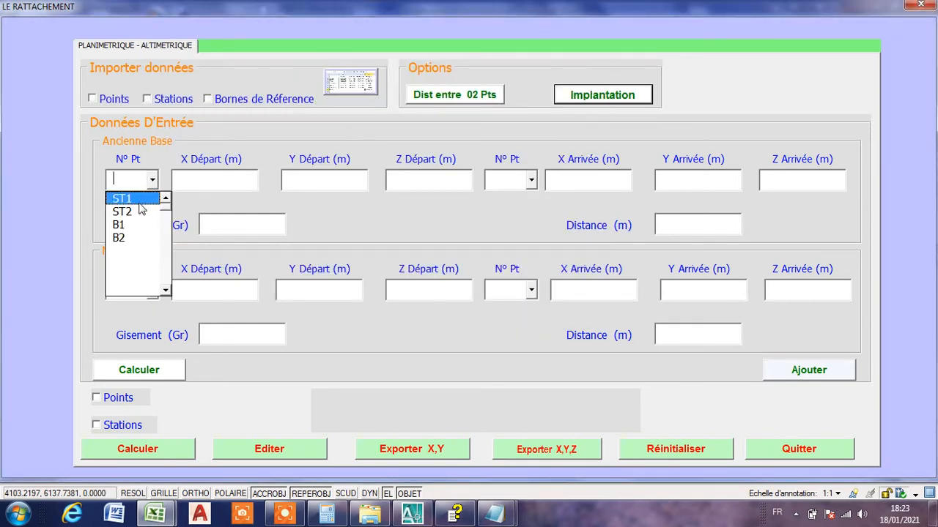
{"action": "left_click", "coordinate": [294, 138]}
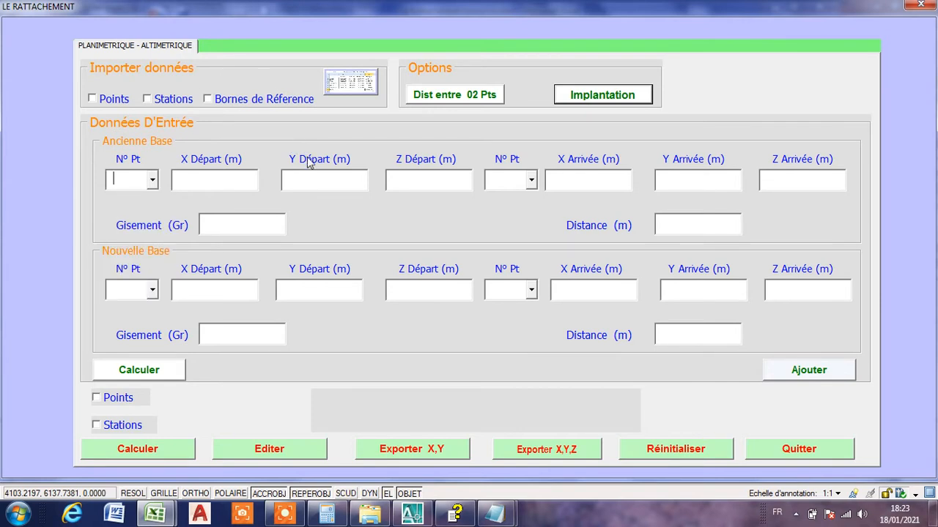
{"action": "left_click", "coordinate": [152, 180]}
{"action": "left_click", "coordinate": [139, 201]}
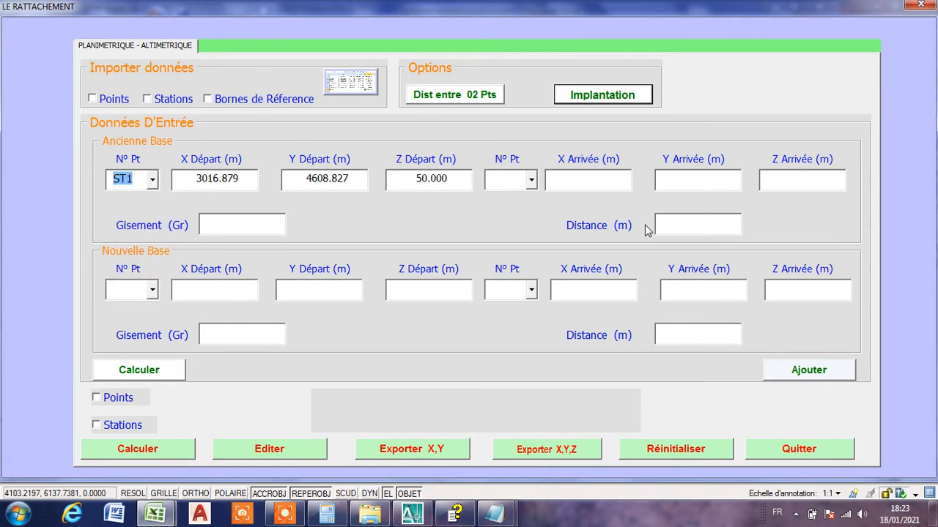
{"action": "left_click", "coordinate": [531, 180]}
{"action": "left_click", "coordinate": [499, 211]}
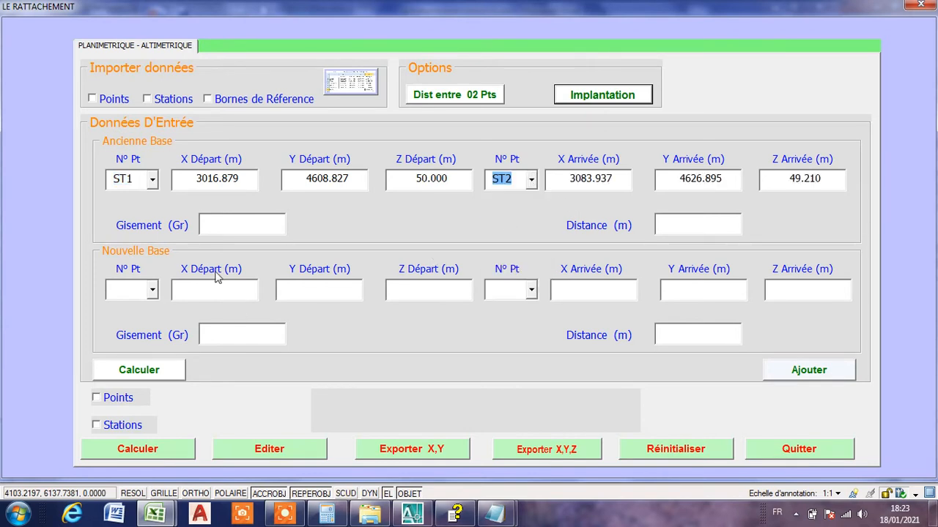
Step: Define the Nouvelle Base from B1 to B2 and calculate the bearing and distance of both bases
{"action": "left_click", "coordinate": [153, 290]}
{"action": "left_click", "coordinate": [139, 335]}
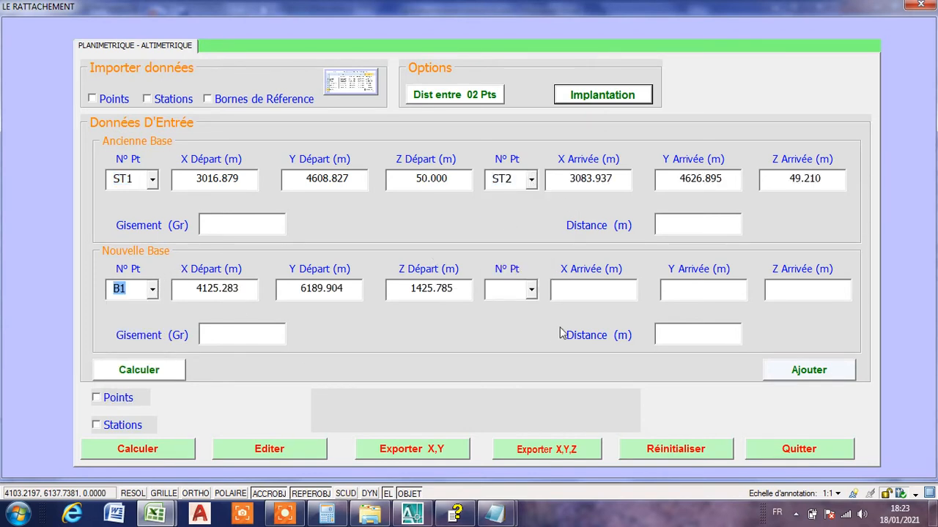
{"action": "left_click", "coordinate": [532, 290]}
{"action": "left_click", "coordinate": [504, 348]}
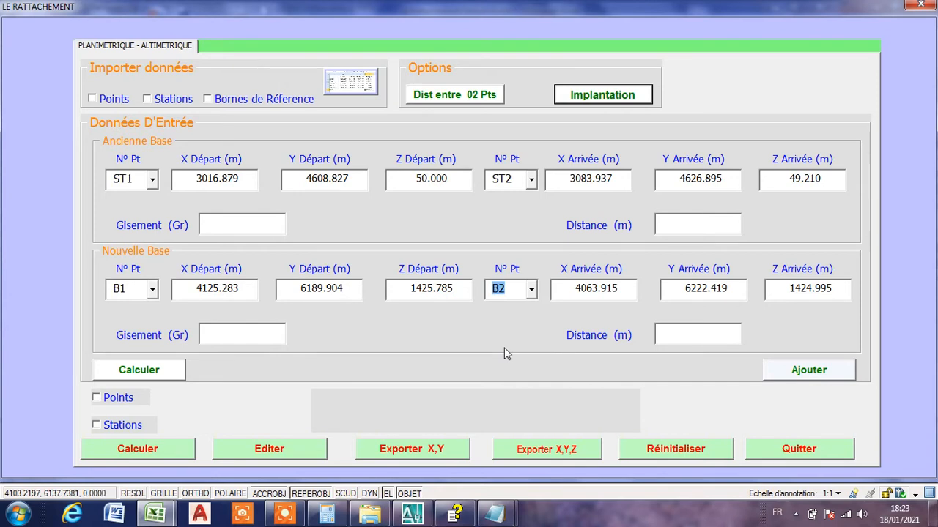
{"action": "left_click", "coordinate": [160, 374]}
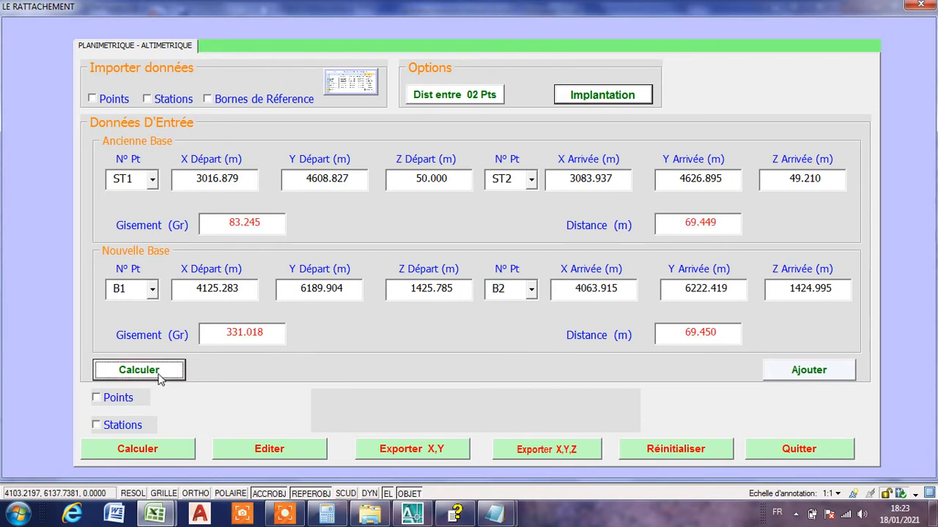
Step: Calculate the new coordinates for the points and the stations, and add the Nouvelle Base marks
{"action": "left_click", "coordinate": [103, 399]}
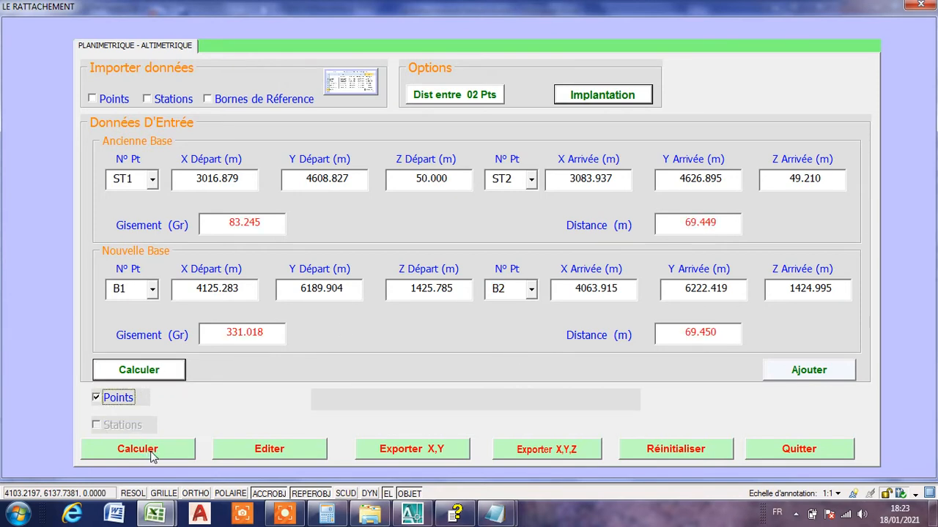
{"action": "left_click", "coordinate": [148, 454]}
{"action": "left_click", "coordinate": [537, 298]}
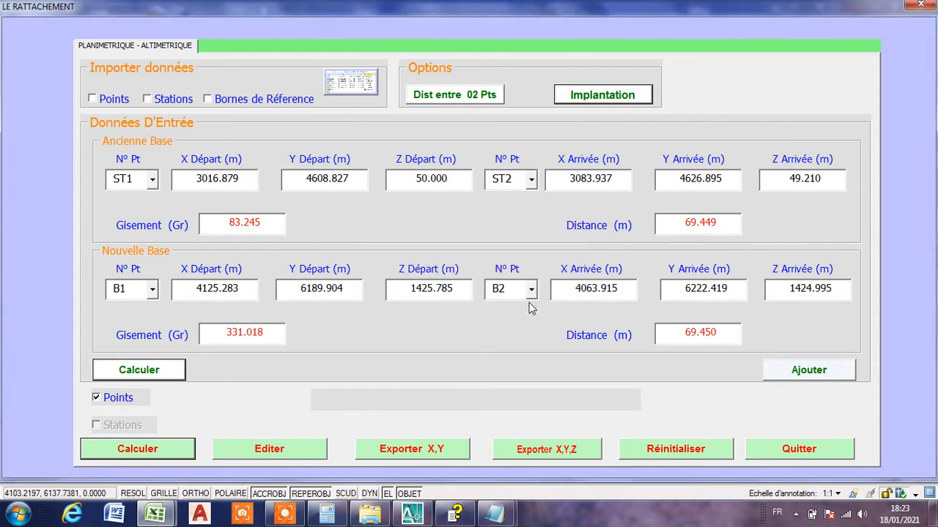
{"action": "left_click", "coordinate": [98, 399]}
{"action": "left_click", "coordinate": [96, 425]}
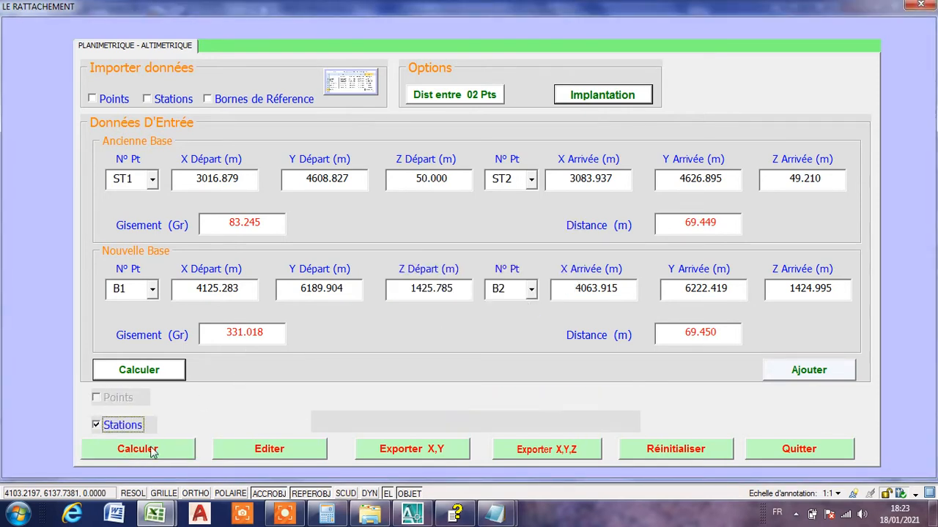
{"action": "left_click", "coordinate": [152, 449]}
{"action": "left_click", "coordinate": [541, 301]}
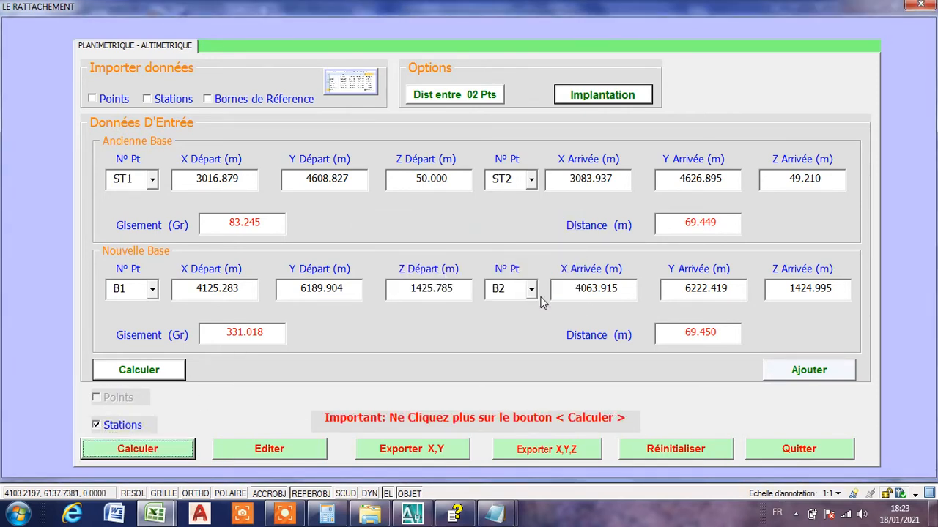
{"action": "left_click", "coordinate": [797, 373]}
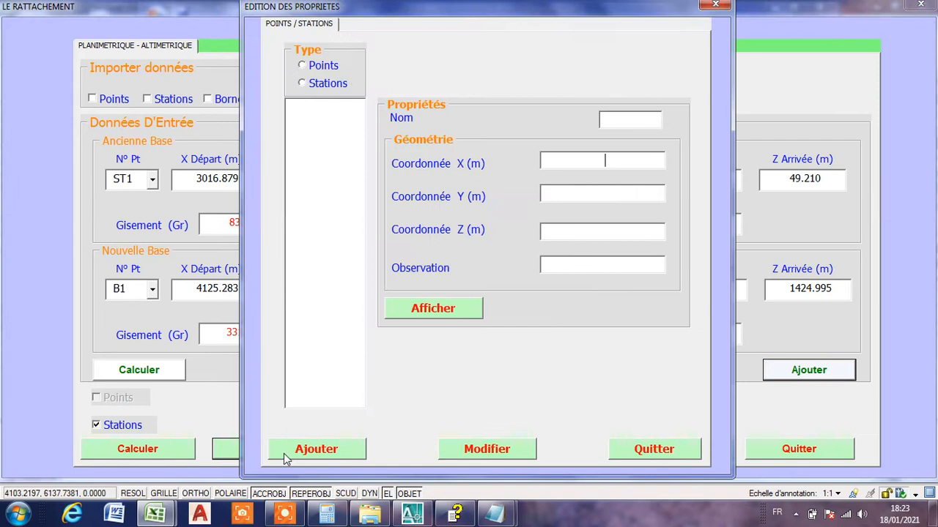
Step: Display the properties of point 1 and station ST3 in the properties editor, and close it
{"action": "left_click", "coordinate": [301, 65]}
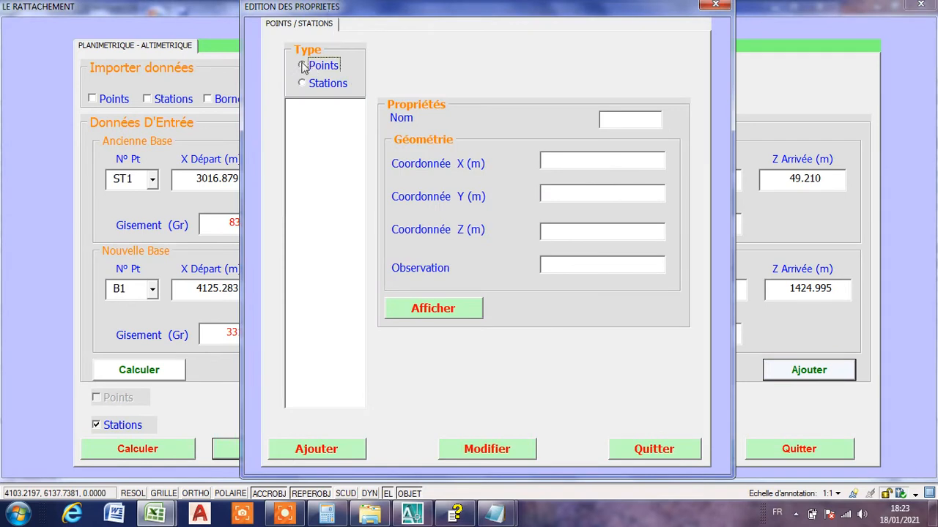
{"action": "left_click", "coordinate": [426, 312]}
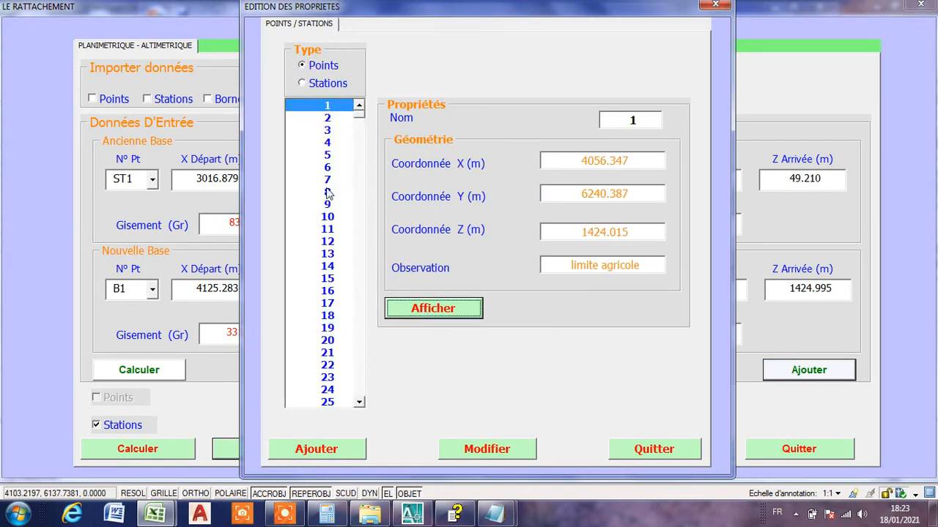
{"action": "left_click", "coordinate": [317, 83]}
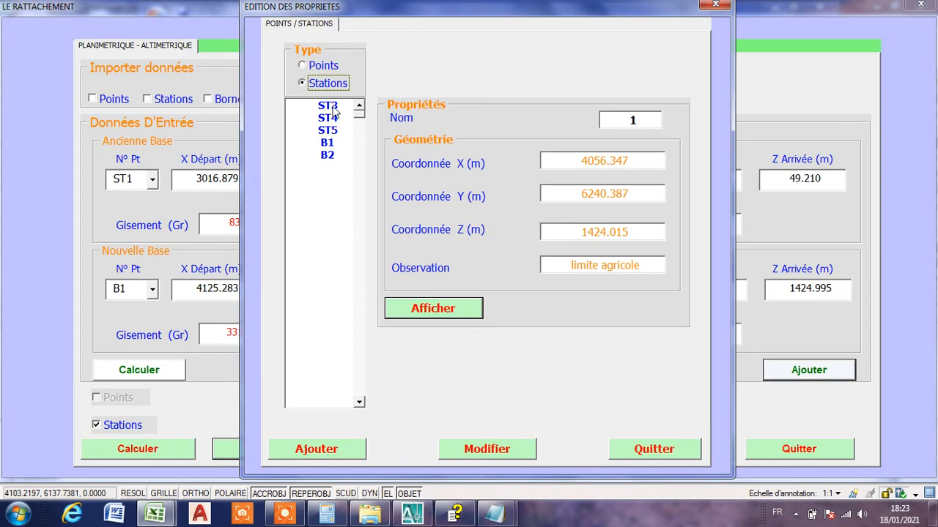
{"action": "left_click", "coordinate": [327, 106]}
{"action": "left_click", "coordinate": [423, 310]}
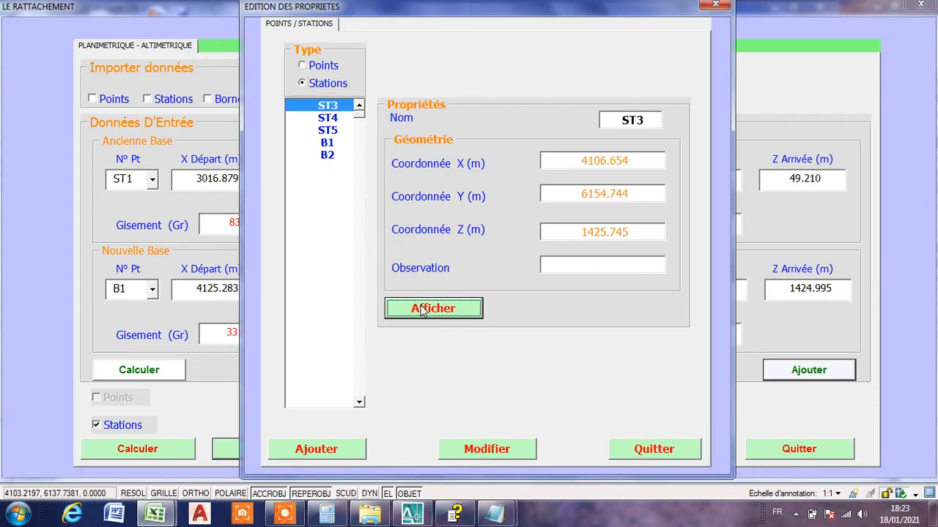
{"action": "left_click", "coordinate": [716, 6]}
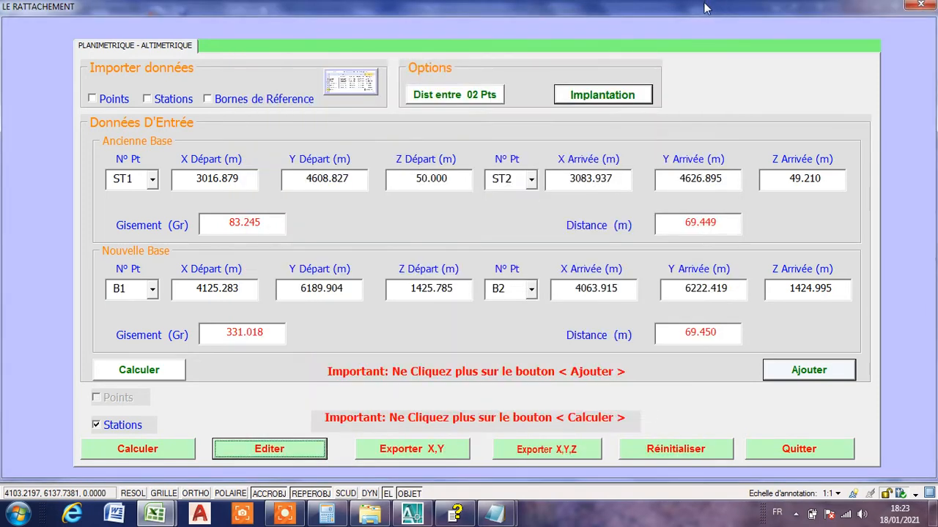
Step: Open the Implantation tool and set ST3 as the Station and ST4 as the Référence
{"action": "left_click", "coordinate": [603, 96]}
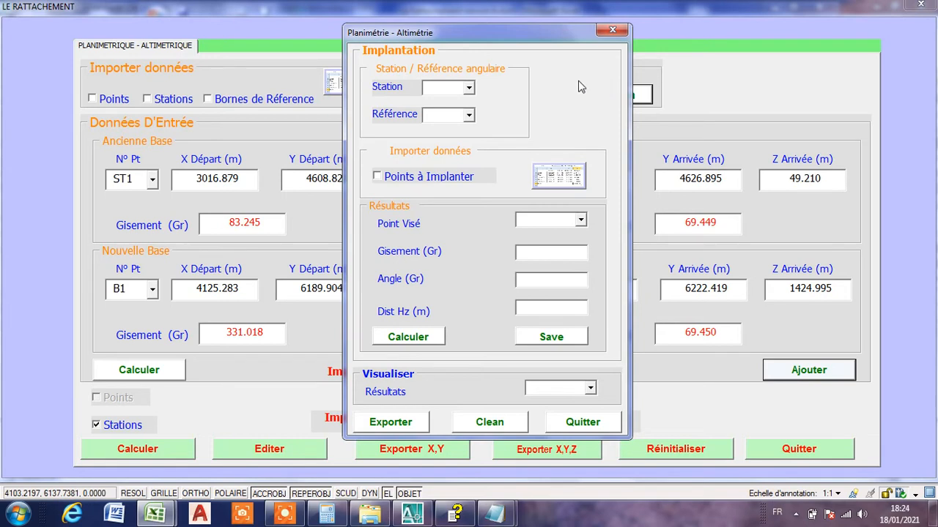
{"action": "left_click", "coordinate": [469, 88]}
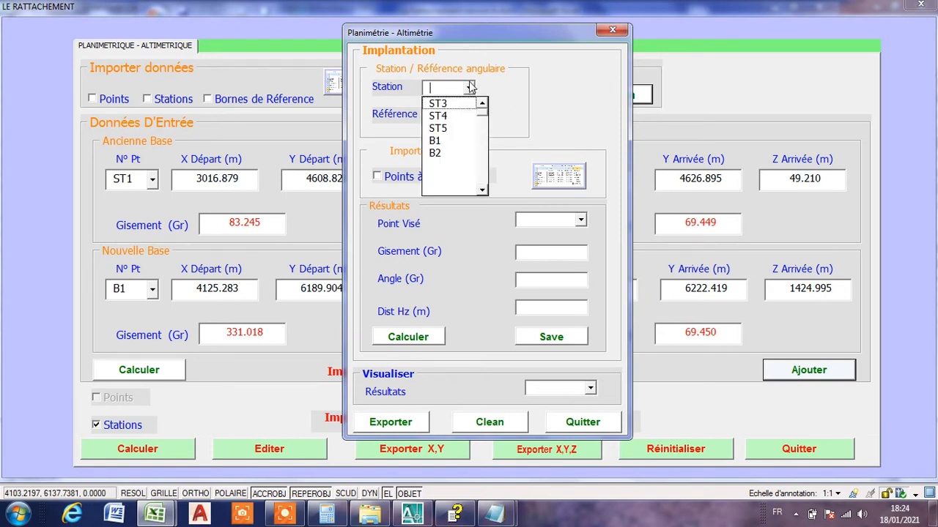
{"action": "left_click", "coordinate": [451, 102]}
{"action": "left_click", "coordinate": [469, 115]}
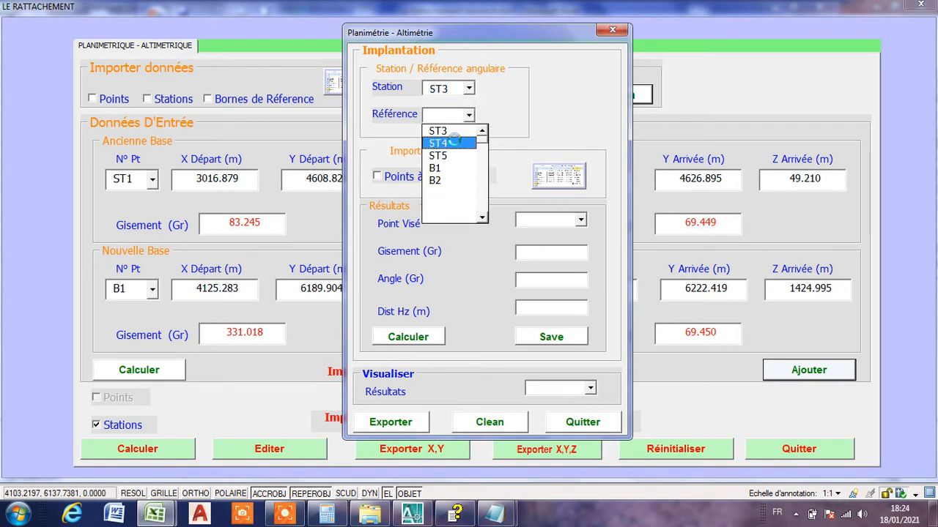
{"action": "left_click", "coordinate": [469, 143]}
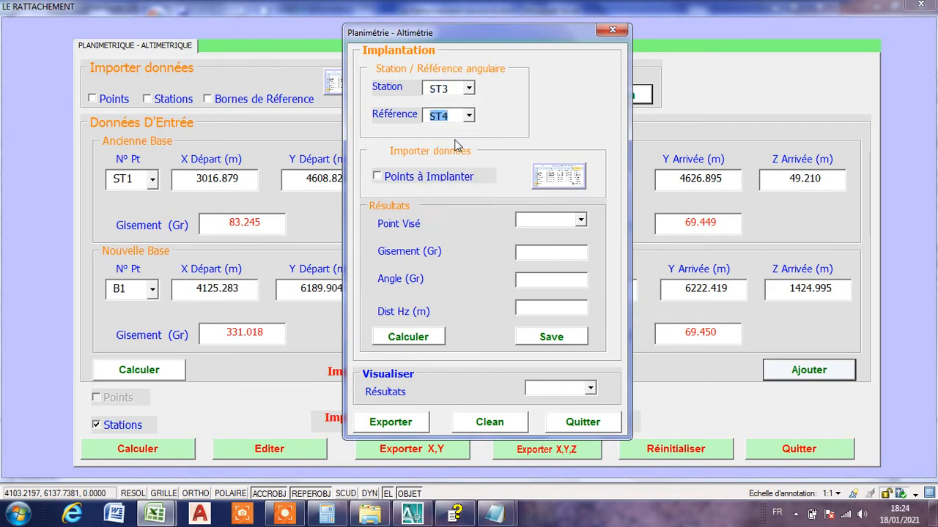
Step: Import FICHIER D'IMPLANTATION1.csv as the Points à Implanter
{"action": "left_click", "coordinate": [378, 177]}
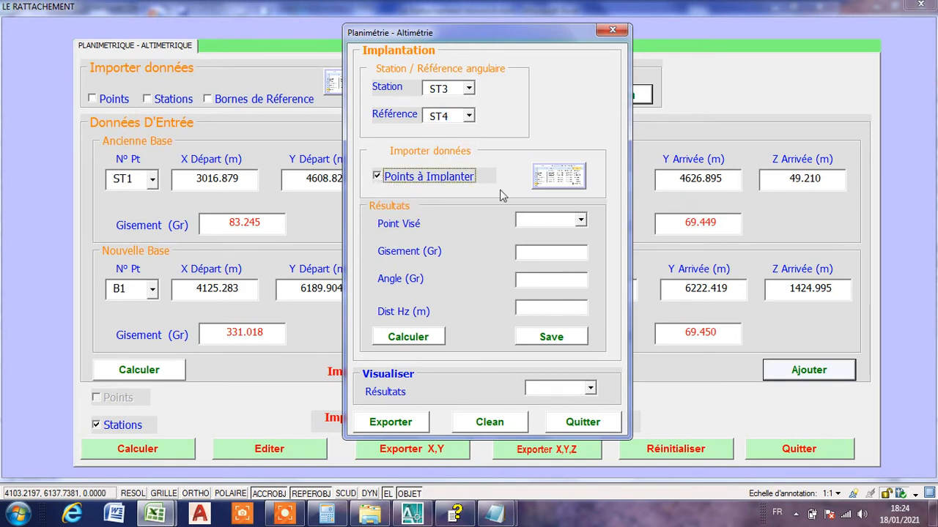
{"action": "left_click", "coordinate": [561, 183]}
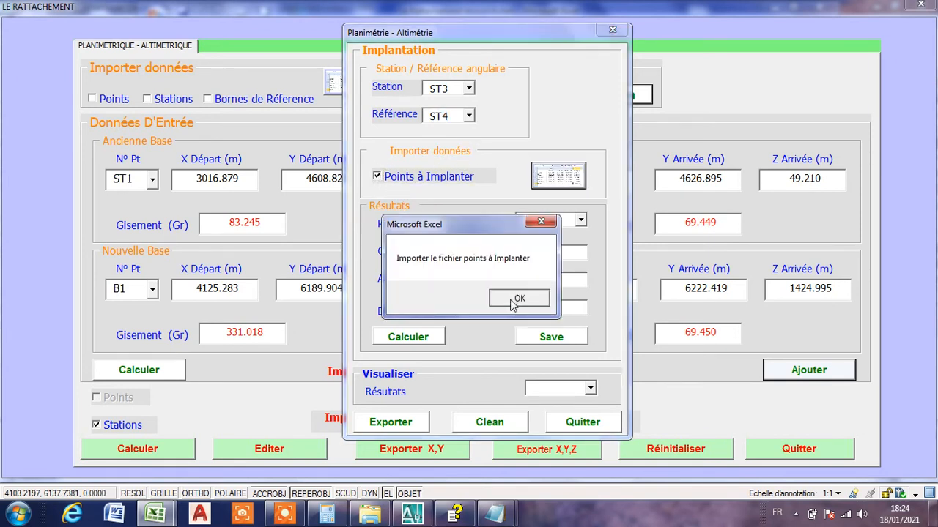
{"action": "left_click", "coordinate": [516, 300]}
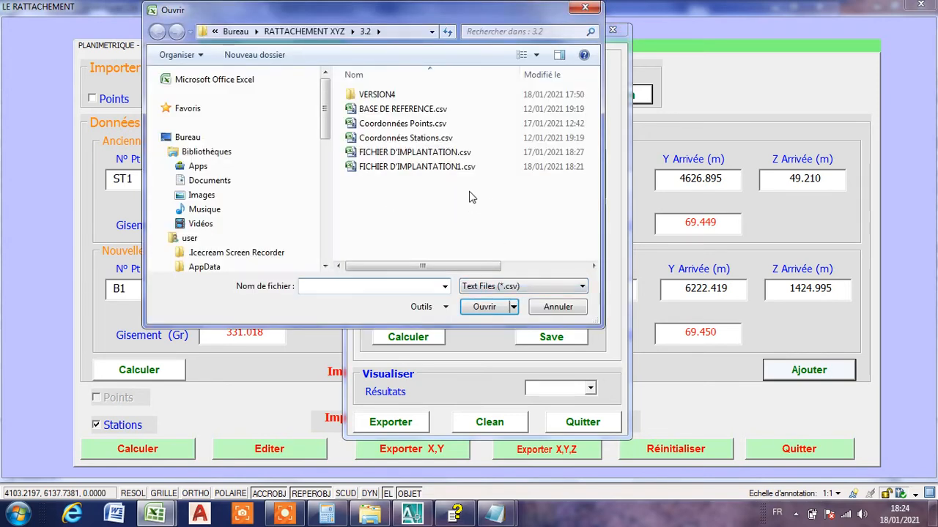
{"action": "left_click", "coordinate": [407, 167]}
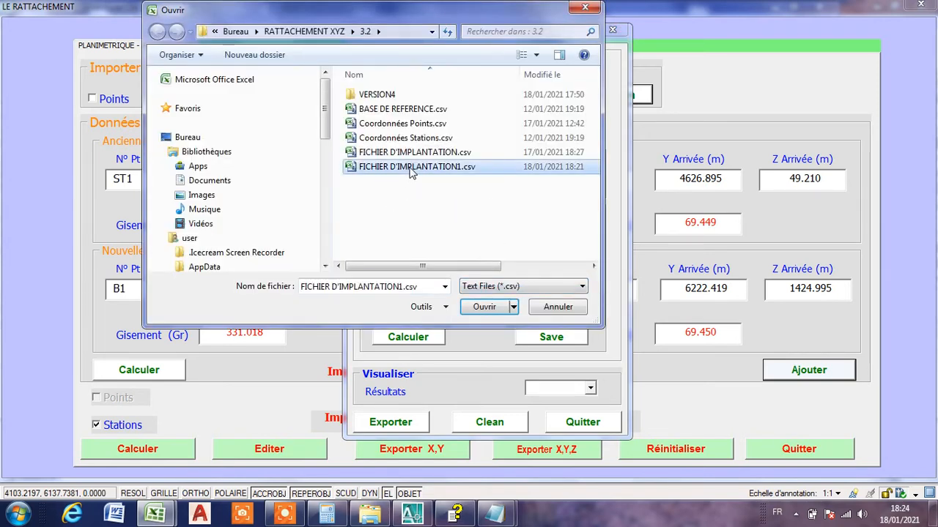
{"action": "left_click", "coordinate": [475, 309]}
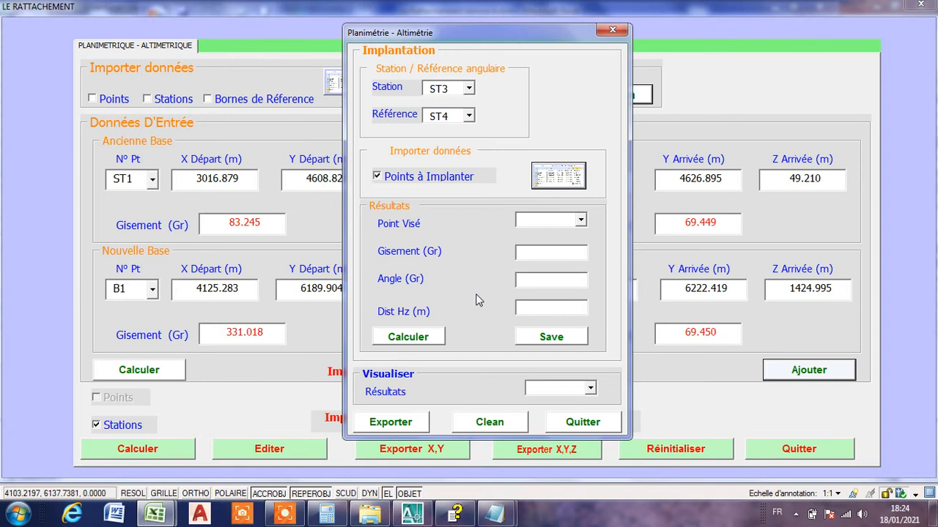
Step: Calculate the bearing, angle and horizontal distance for target point P1 and save the result
{"action": "left_click", "coordinate": [580, 219]}
{"action": "left_click", "coordinate": [557, 233]}
{"action": "left_click", "coordinate": [413, 341]}
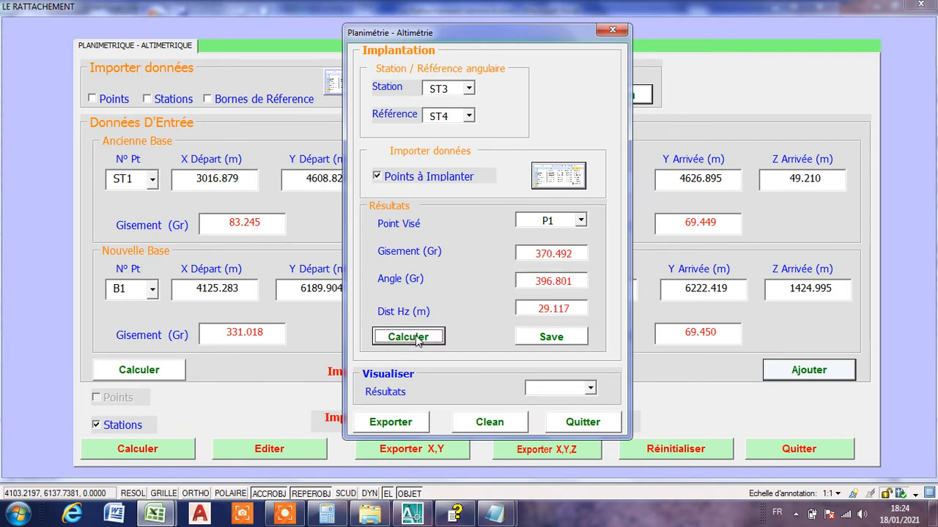
{"action": "left_click", "coordinate": [591, 389]}
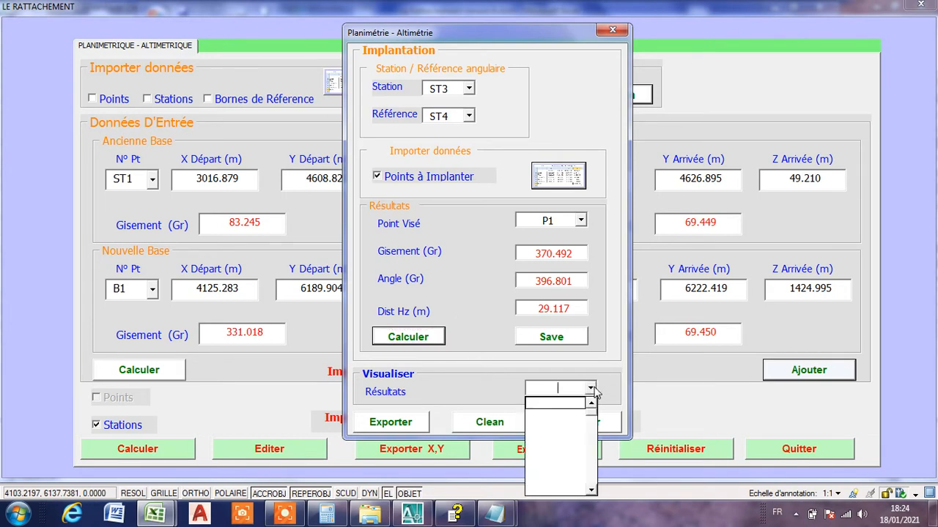
{"action": "left_click", "coordinate": [592, 390]}
{"action": "left_click", "coordinate": [553, 337]}
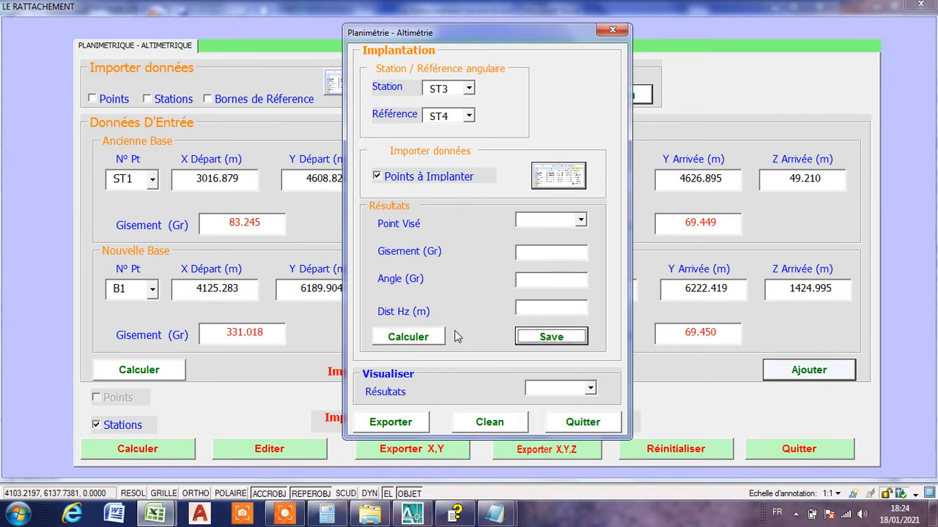
Step: Calculate and save the stakeout results for target points P2 and P3
{"action": "left_click", "coordinate": [581, 220]}
{"action": "left_click", "coordinate": [548, 247]}
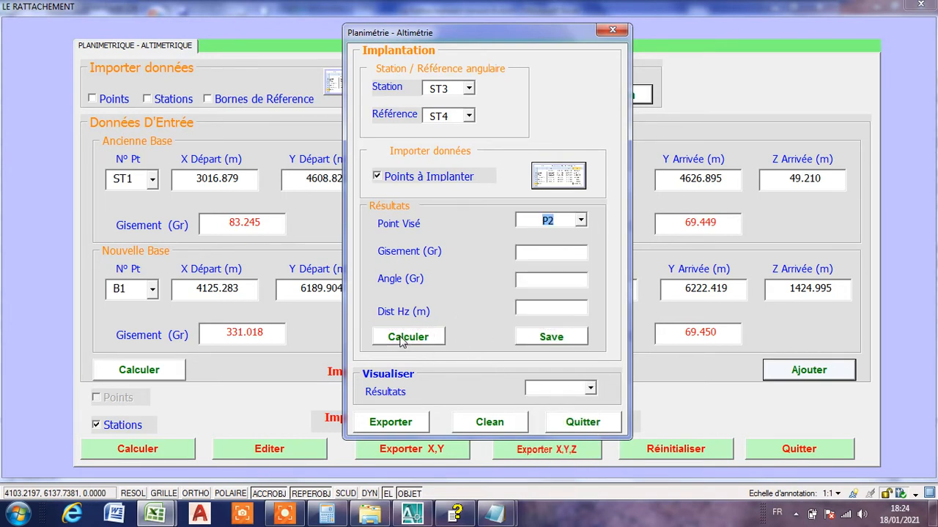
{"action": "left_click", "coordinate": [403, 340]}
{"action": "left_click", "coordinate": [544, 338]}
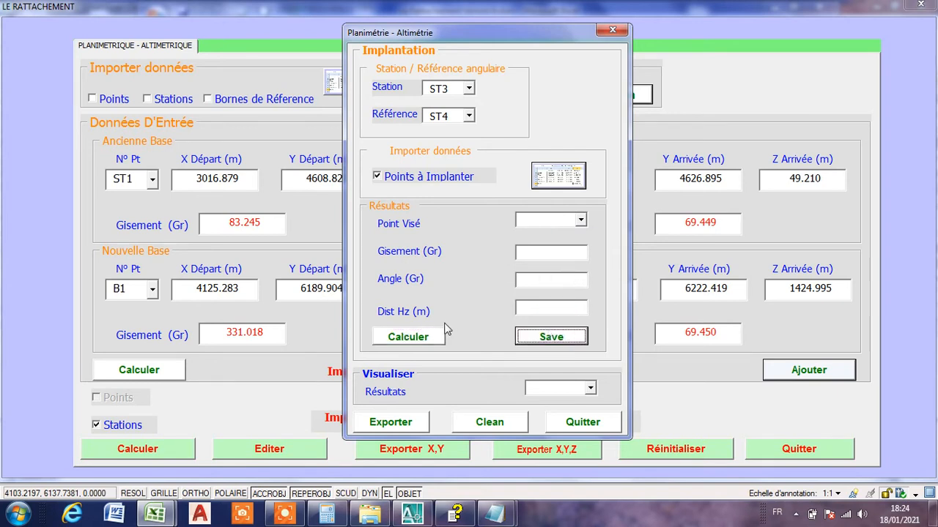
{"action": "left_click", "coordinate": [580, 221]}
{"action": "left_click", "coordinate": [549, 261]}
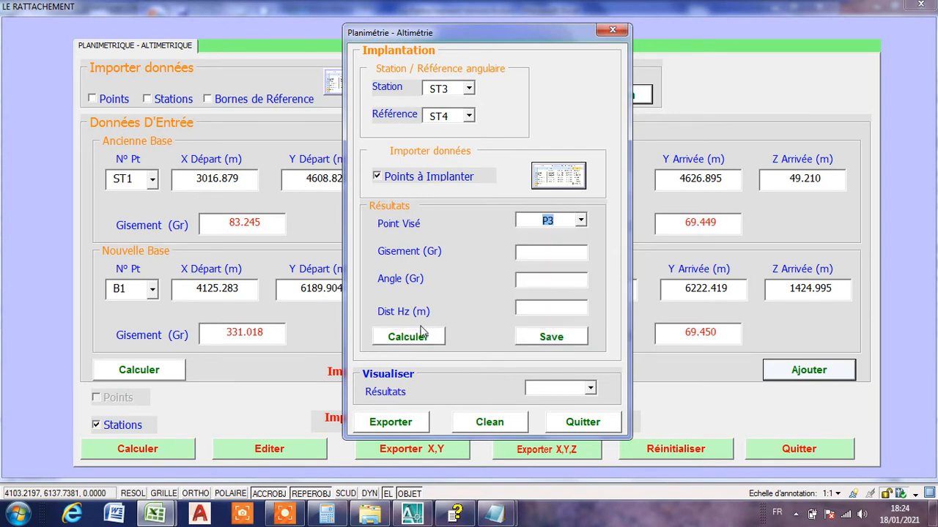
{"action": "left_click", "coordinate": [436, 339]}
{"action": "left_click", "coordinate": [551, 337]}
Step: Calculate and save the stakeout results for target points P4 and P5
{"action": "left_click", "coordinate": [580, 221]}
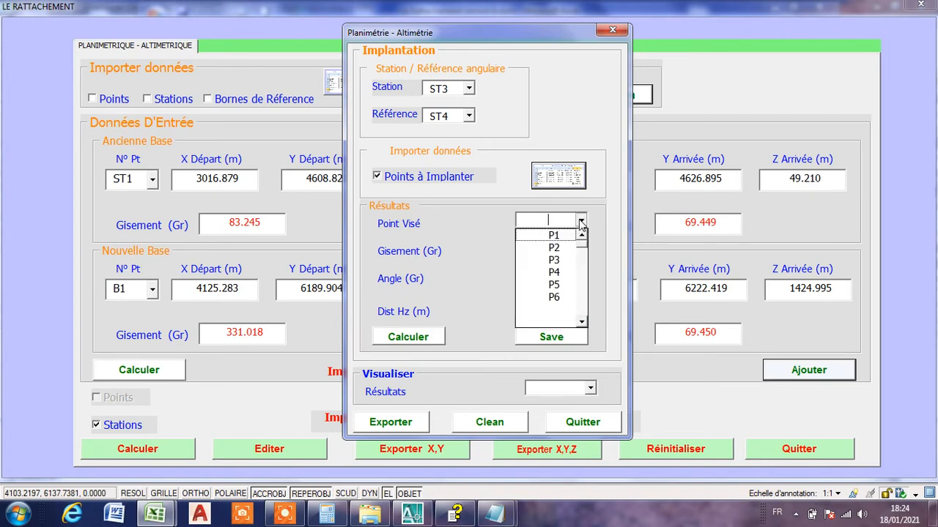
{"action": "left_click", "coordinate": [553, 273]}
{"action": "left_click", "coordinate": [415, 337]}
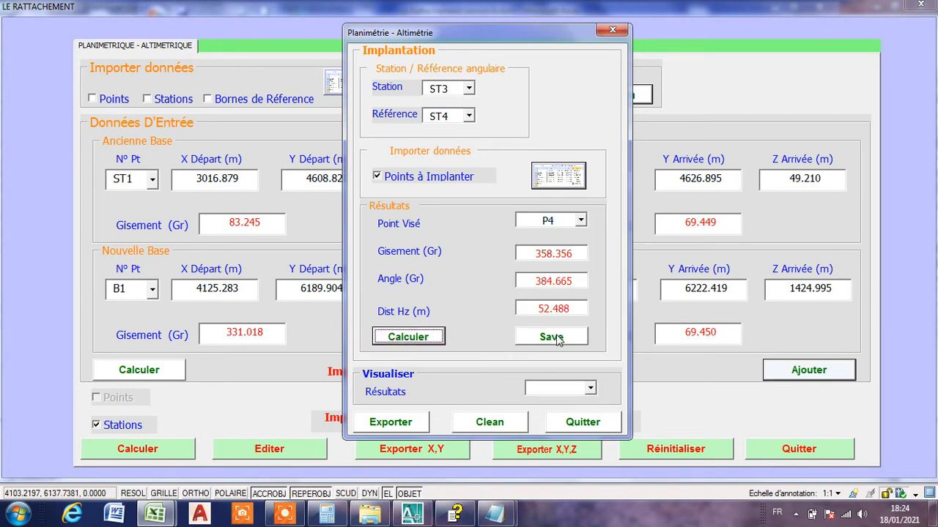
{"action": "left_click", "coordinate": [546, 337]}
{"action": "left_click", "coordinate": [580, 221]}
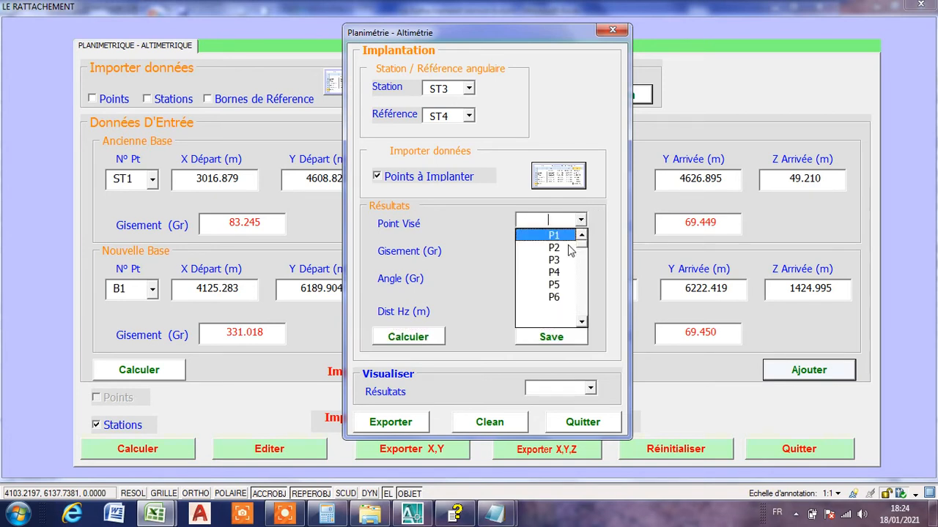
{"action": "left_click", "coordinate": [545, 285]}
{"action": "left_click", "coordinate": [428, 337]}
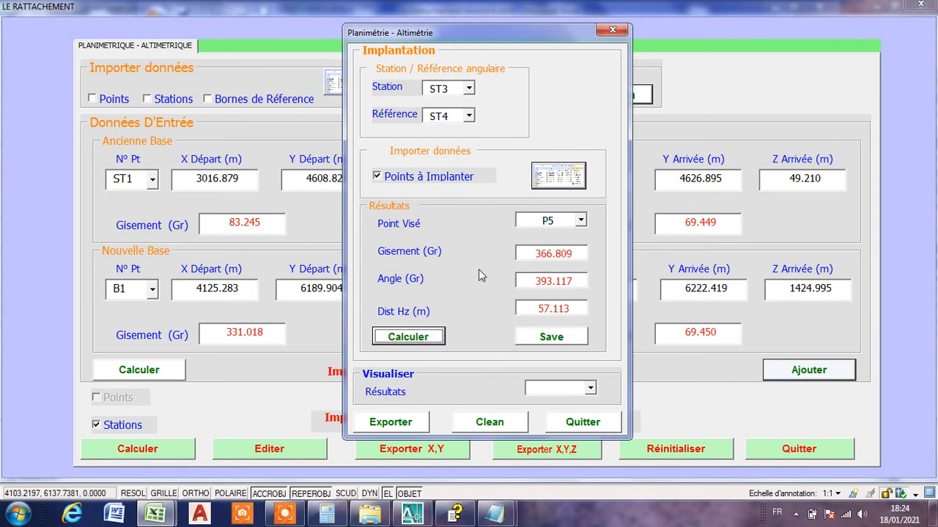
{"action": "left_click", "coordinate": [555, 340]}
Step: Calculate and save the stakeout results for target point P6, and display the saved results of P3
{"action": "left_click", "coordinate": [580, 221]}
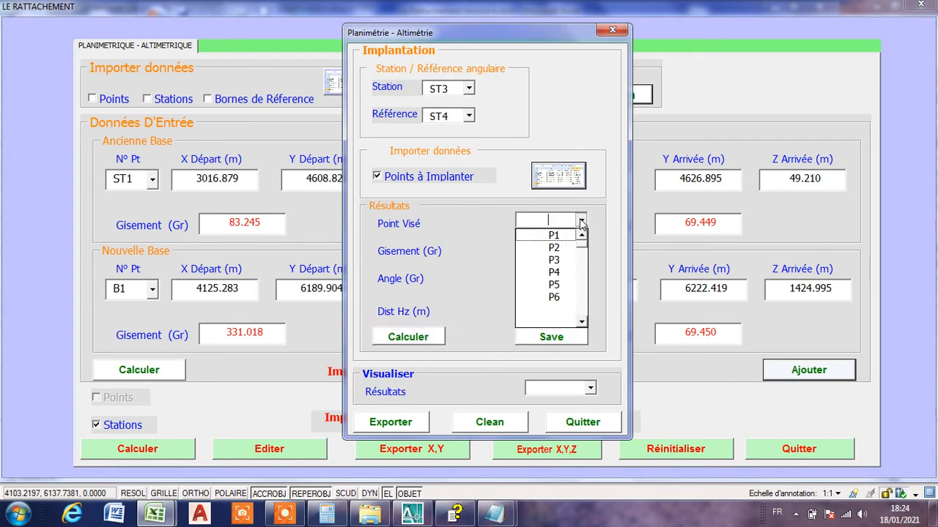
{"action": "left_click", "coordinate": [555, 298]}
{"action": "left_click", "coordinate": [424, 339]}
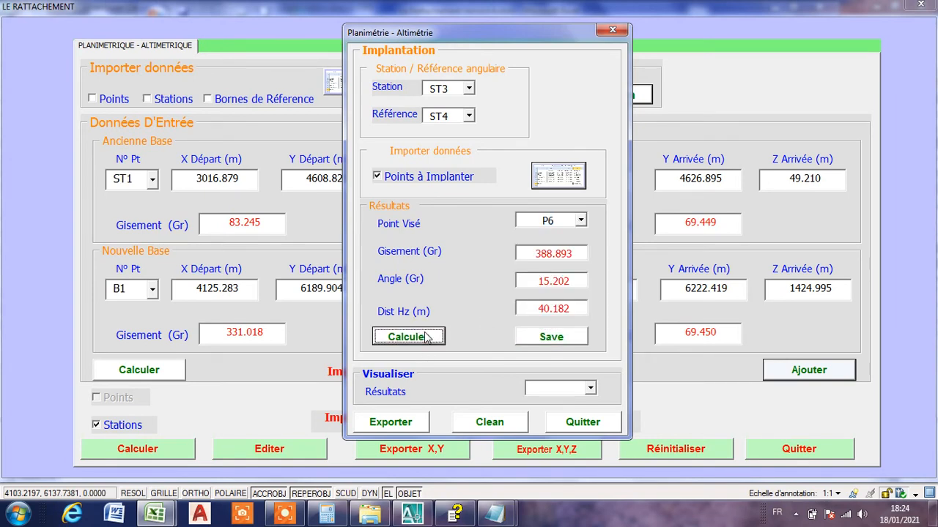
{"action": "left_click", "coordinate": [550, 339]}
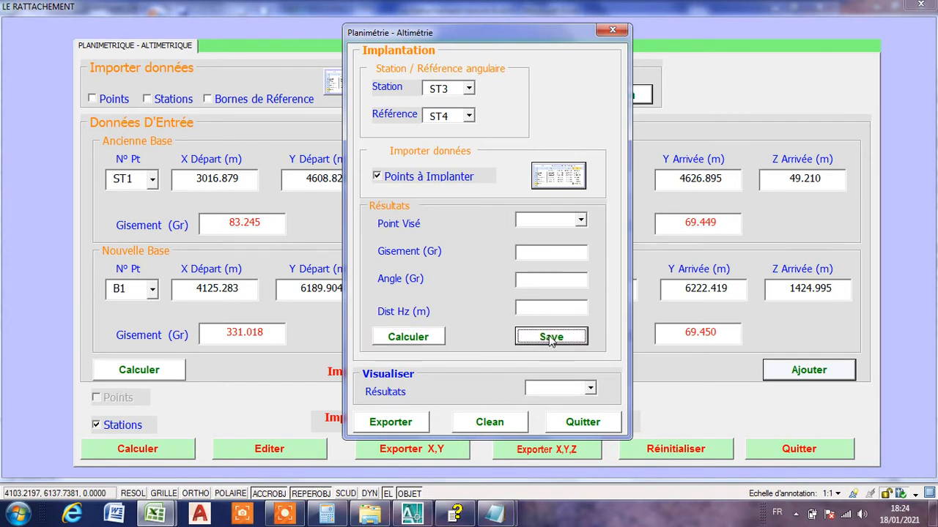
{"action": "left_click", "coordinate": [590, 389]}
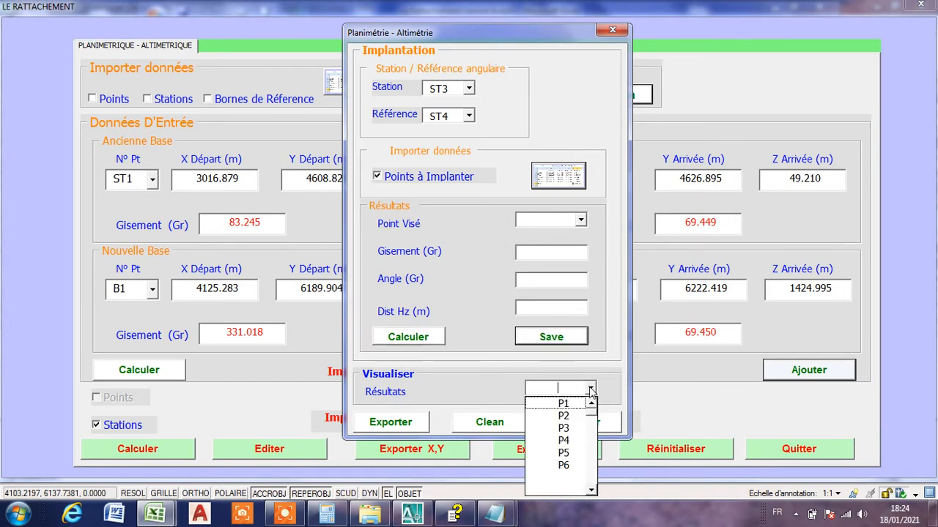
{"action": "left_click", "coordinate": [563, 428]}
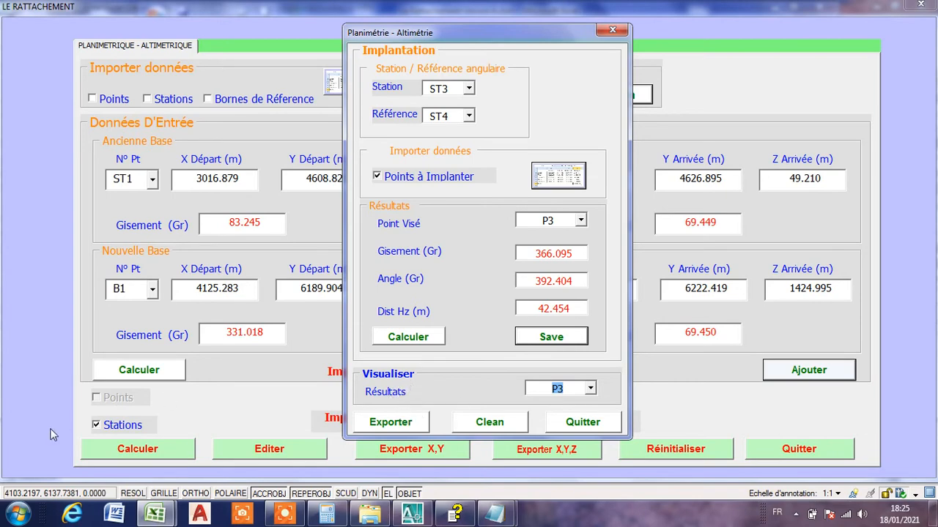
Step: Open a new blank workbook in Microsoft Excel
{"action": "left_click", "coordinate": [19, 513]}
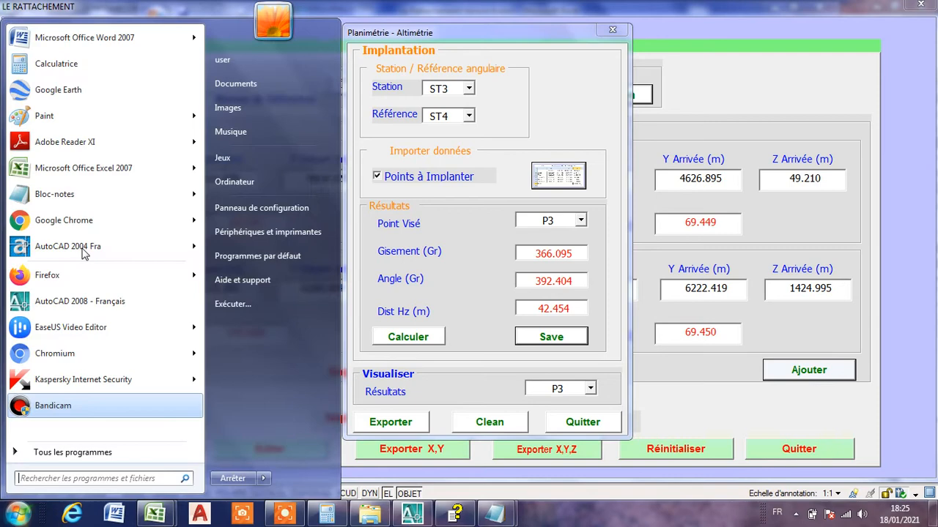
{"action": "left_click", "coordinate": [62, 170]}
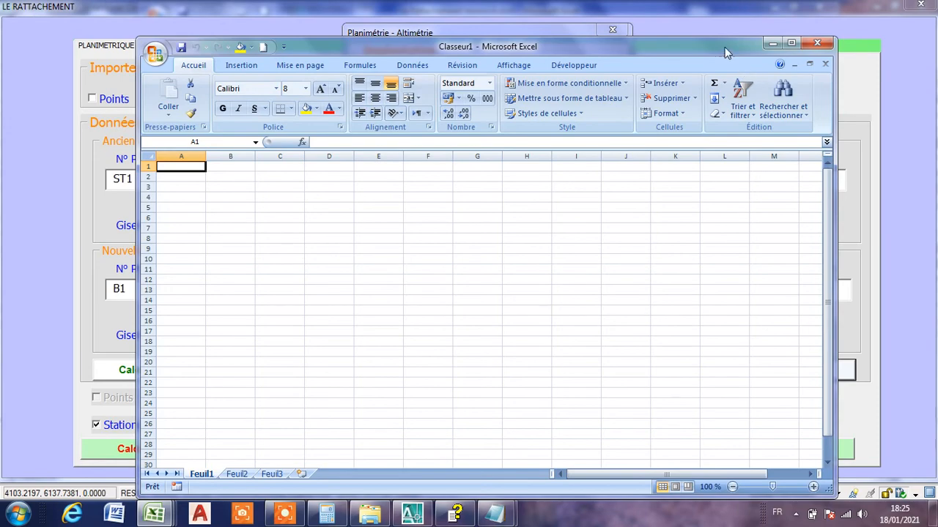
{"action": "left_click_drag", "start_coordinate": [724, 53], "coordinate": [705, 21]}
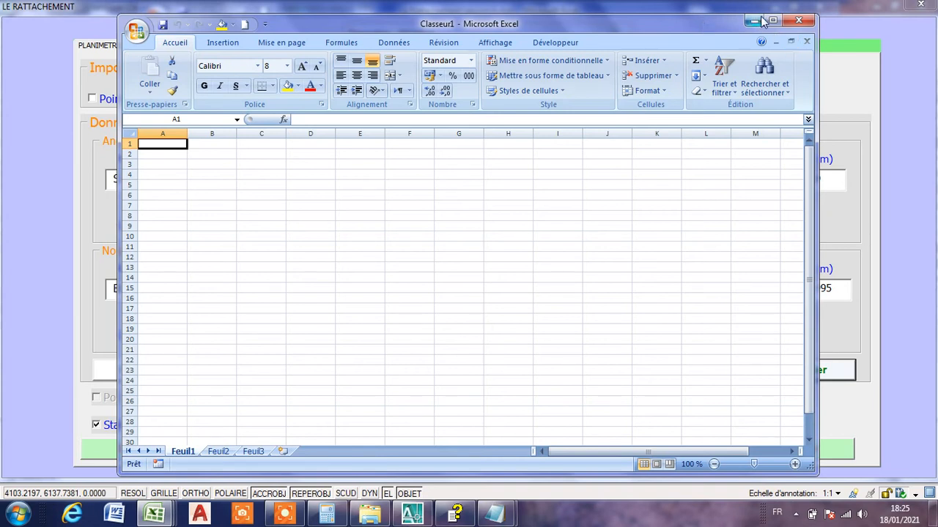
{"action": "left_click", "coordinate": [137, 32]}
{"action": "key", "text": "Escape"}
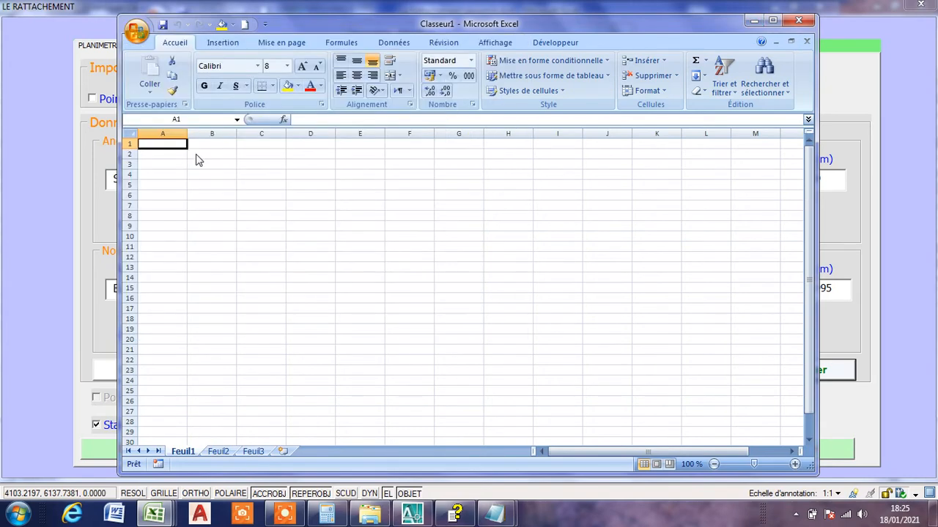
Step: Save the blank workbook as listing d'implantation1.xlsx in the desktop folder RATTACHEMENT XYZ\3.2 and close it
{"action": "key", "text": "ctrl+s"}
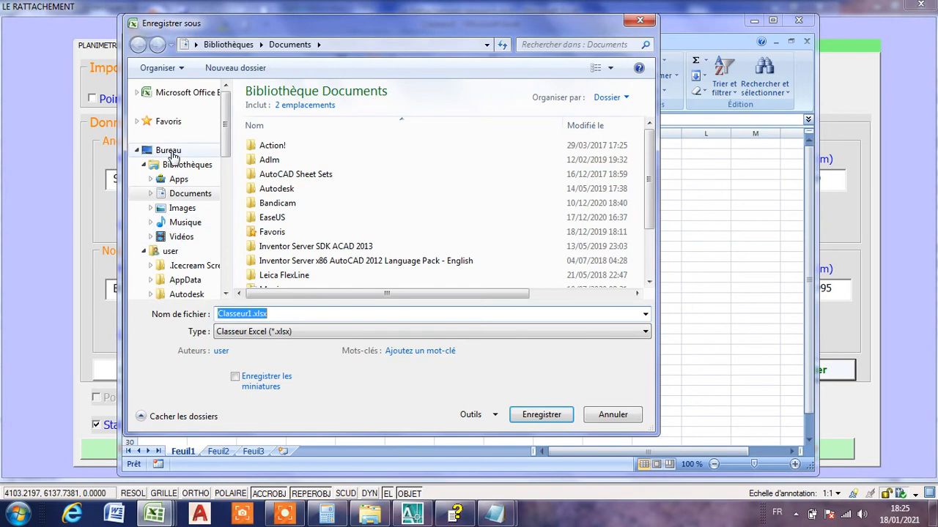
{"action": "left_click", "coordinate": [171, 152]}
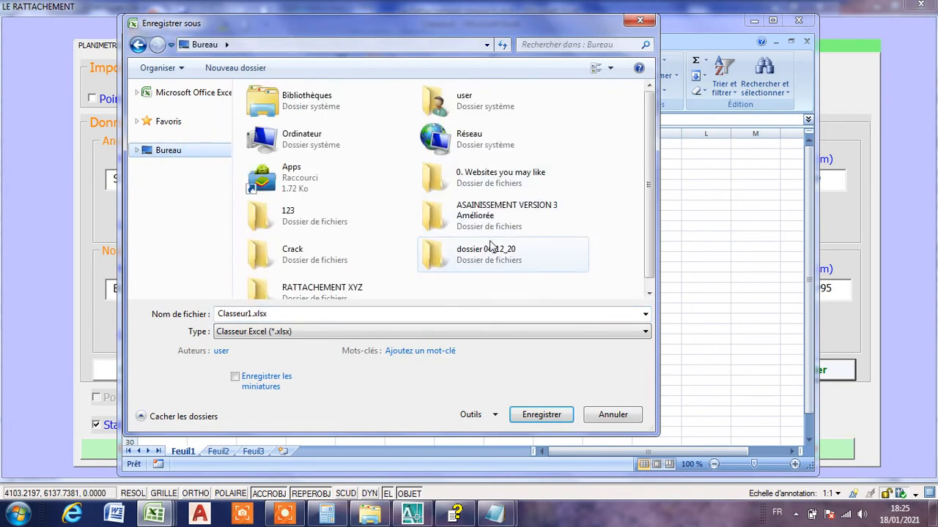
{"action": "double_click", "coordinate": [335, 294]}
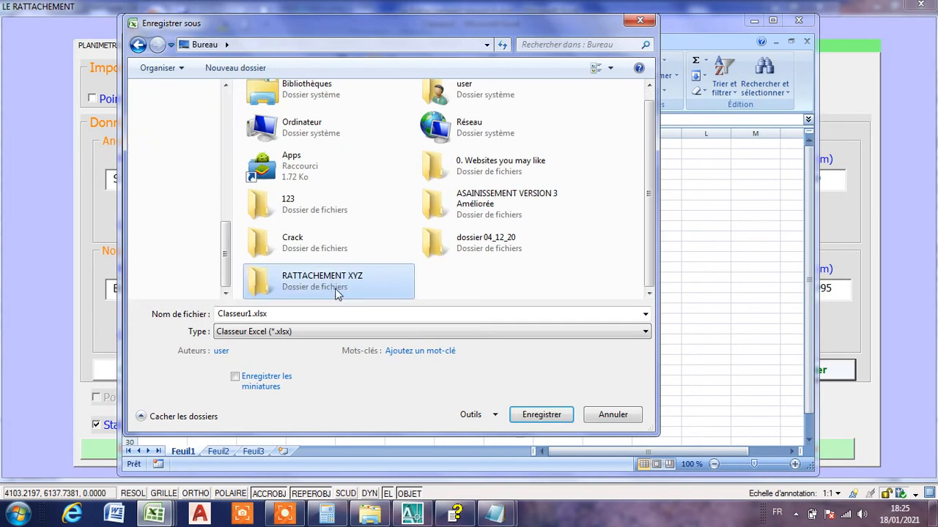
{"action": "double_click", "coordinate": [271, 110]}
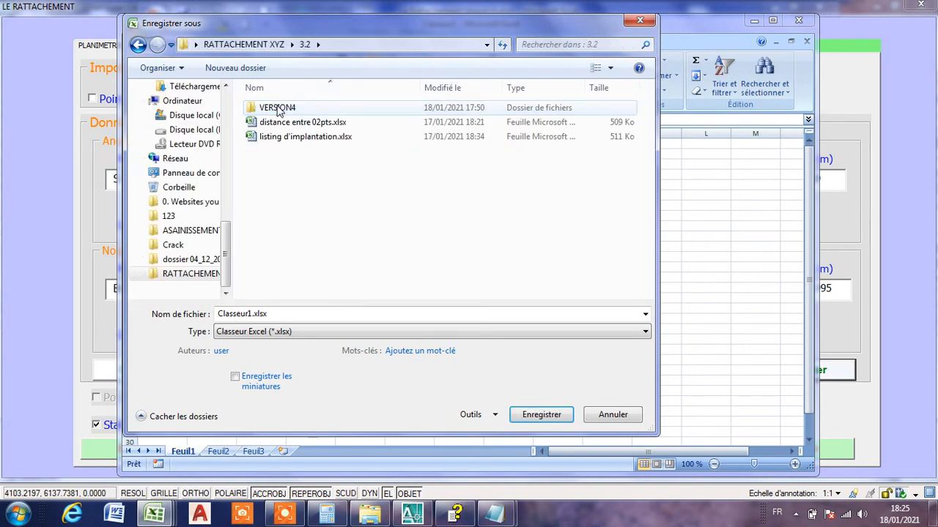
{"action": "left_click", "coordinate": [317, 142]}
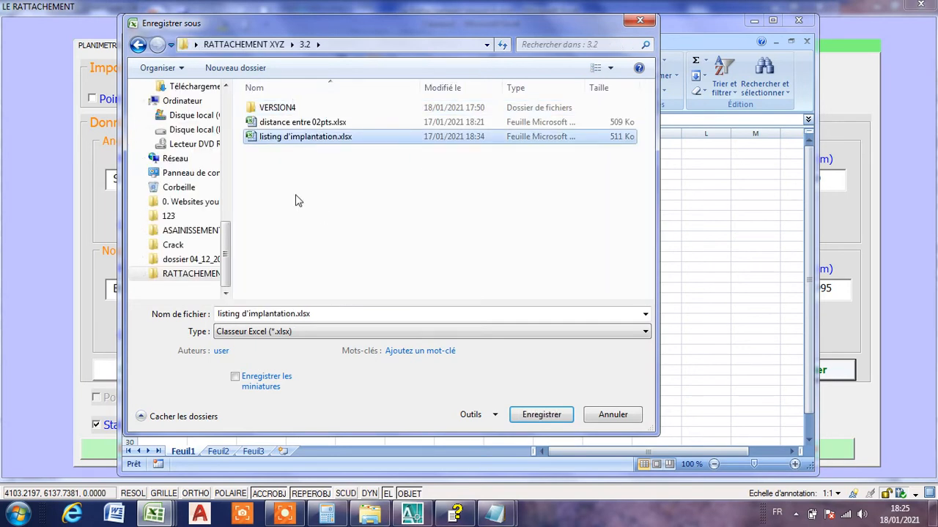
{"action": "left_click", "coordinate": [298, 317]}
{"action": "left_click", "coordinate": [296, 315]}
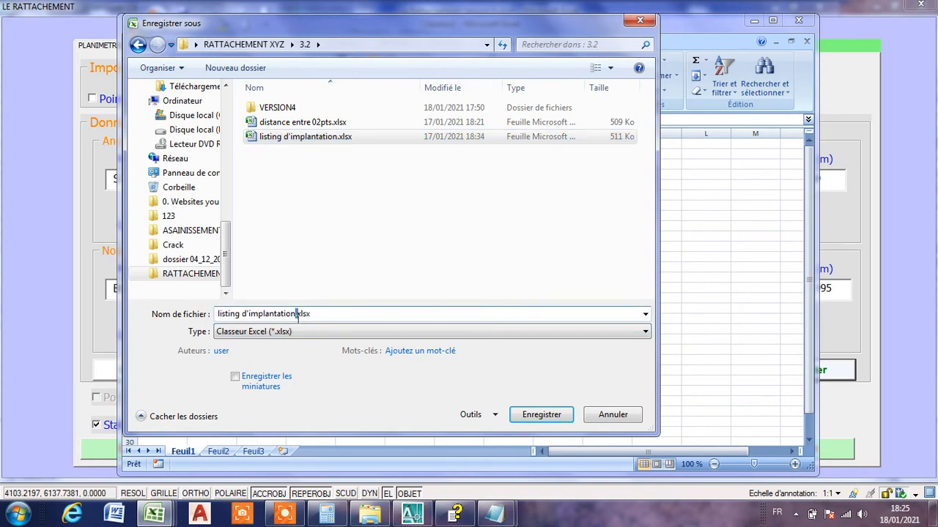
{"action": "type", "text": "1"}
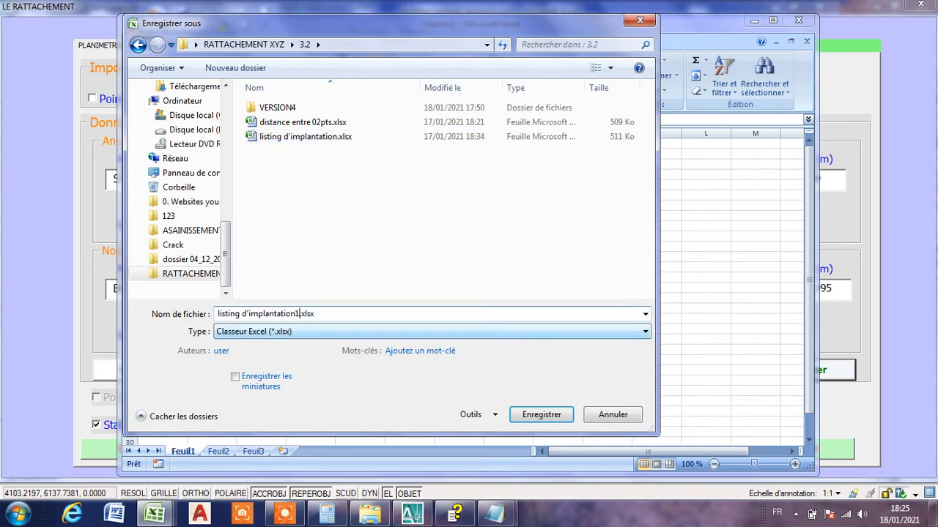
{"action": "left_click", "coordinate": [541, 415]}
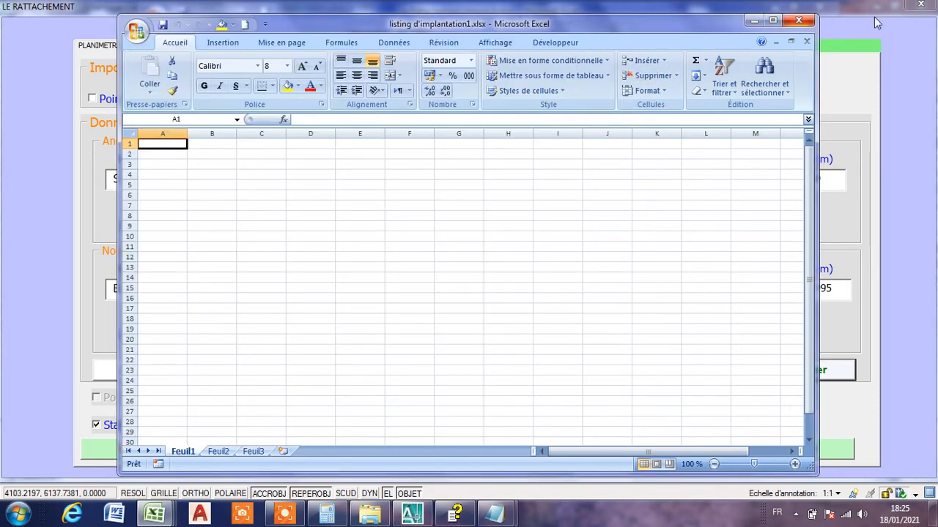
{"action": "left_click", "coordinate": [799, 20]}
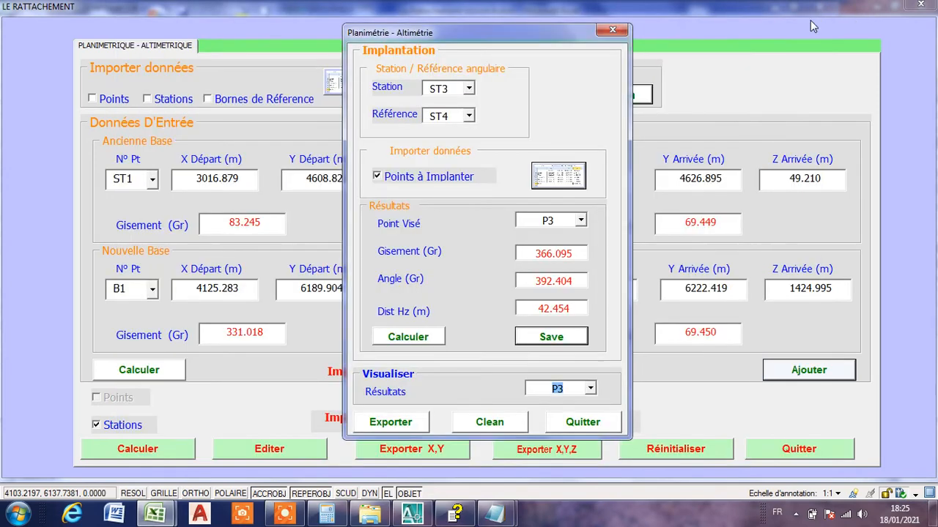
Step: Export the stakeout results to listing d'implantation1.xlsx and save the changes to that workbook
{"action": "left_click", "coordinate": [393, 427]}
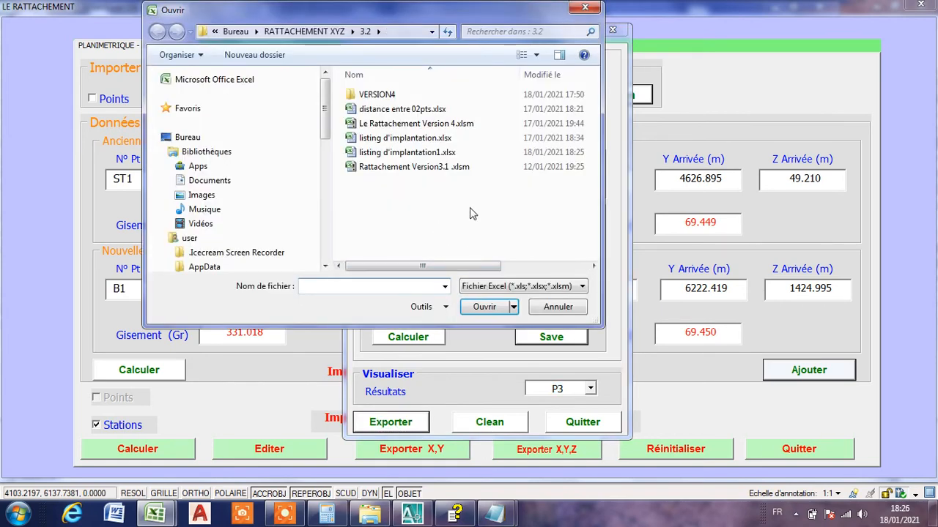
{"action": "double_click", "coordinate": [382, 155]}
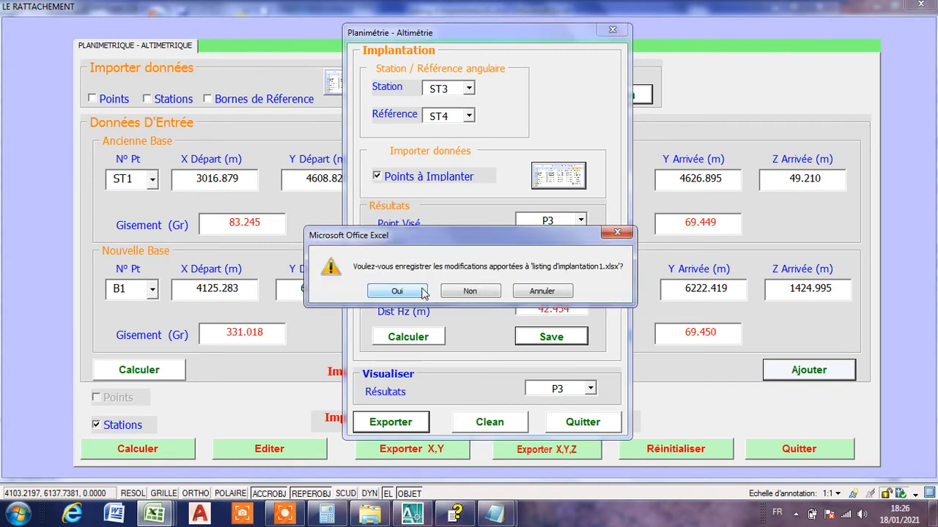
{"action": "left_click", "coordinate": [420, 292]}
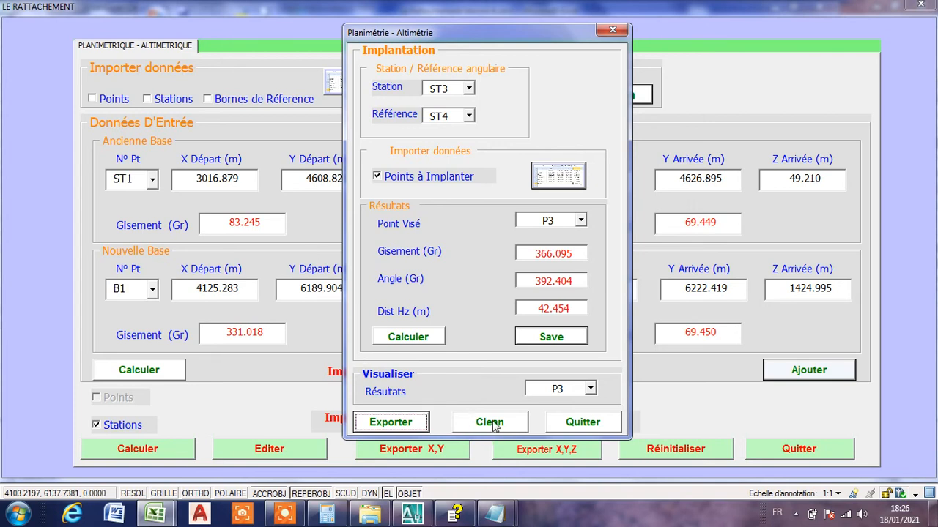
Step: Review the list of saved stakeout results and the Dist entre 02 Pts tool, closing both dialogs
{"action": "left_click", "coordinate": [590, 388]}
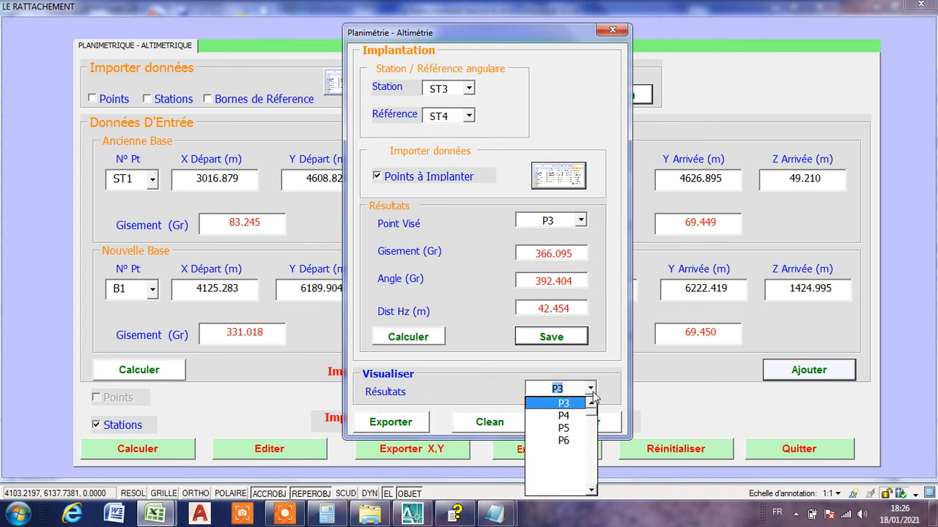
{"action": "double_click", "coordinate": [591, 403]}
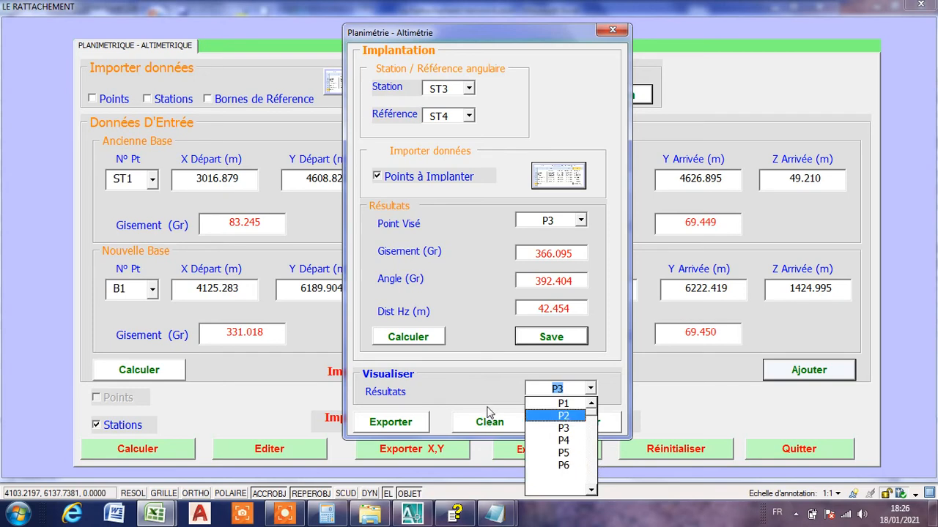
{"action": "left_click", "coordinate": [613, 29]}
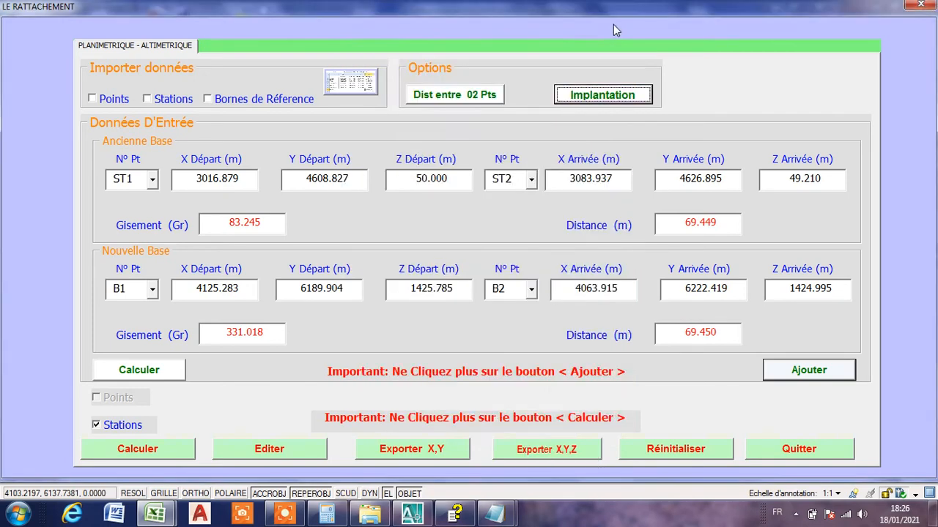
{"action": "left_click", "coordinate": [476, 94]}
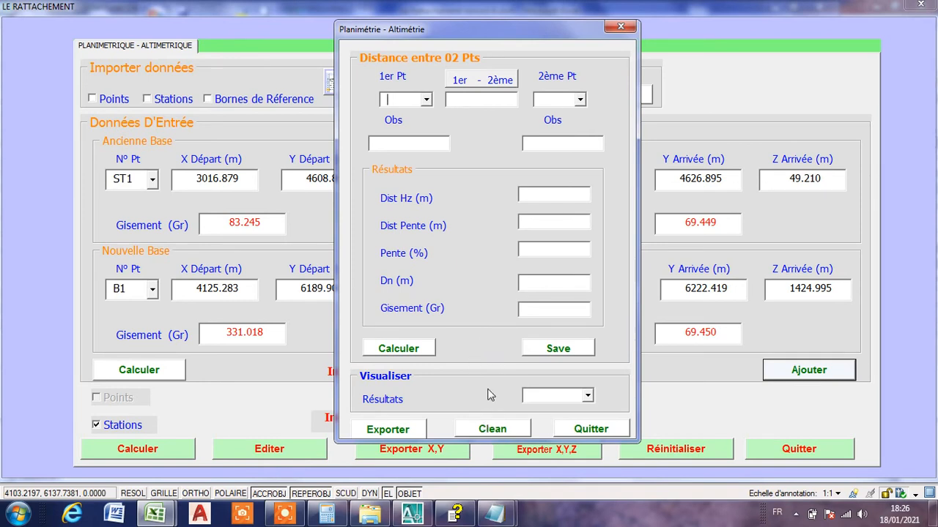
{"action": "left_click", "coordinate": [620, 27]}
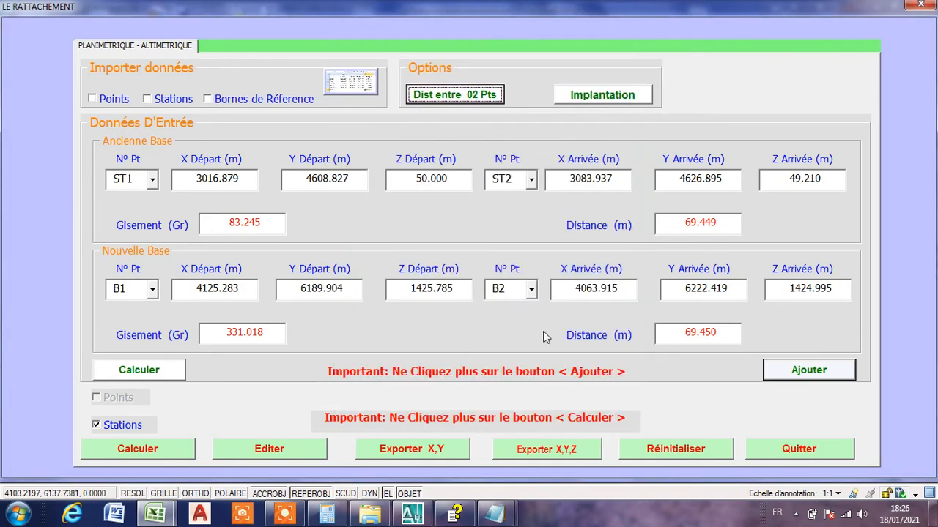
Step: Reset the attachment data, quit the program form and minimise its workbook
{"action": "left_click", "coordinate": [669, 451]}
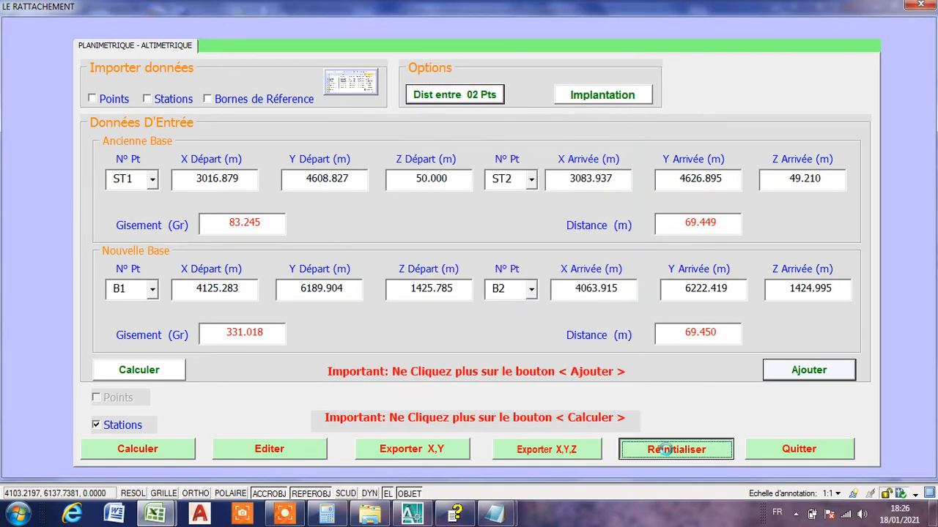
{"action": "left_click", "coordinate": [806, 450]}
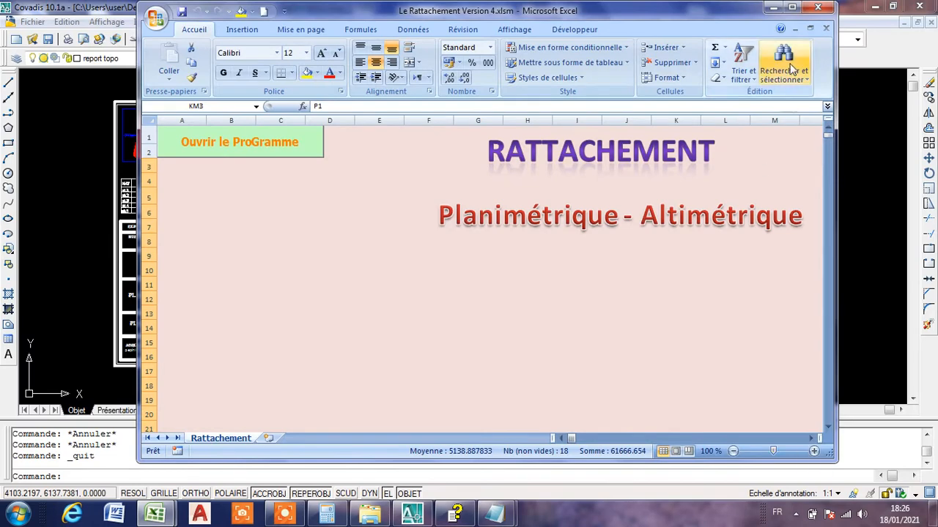
{"action": "left_click", "coordinate": [773, 7]}
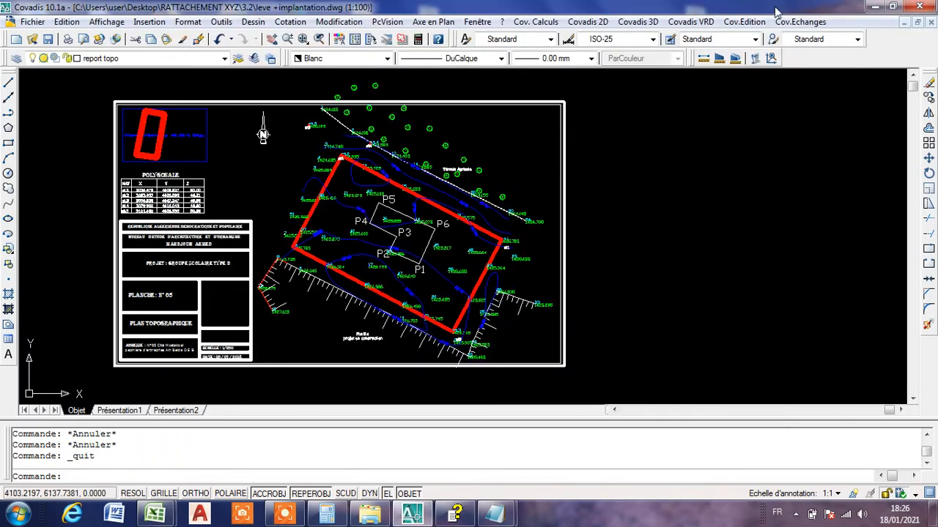
Step: Open listing d'implantation.xlsx and listing d'implantation1.xlsx from the RATTACHEMENT XYZ\3.2 folder
{"action": "left_click", "coordinate": [370, 515]}
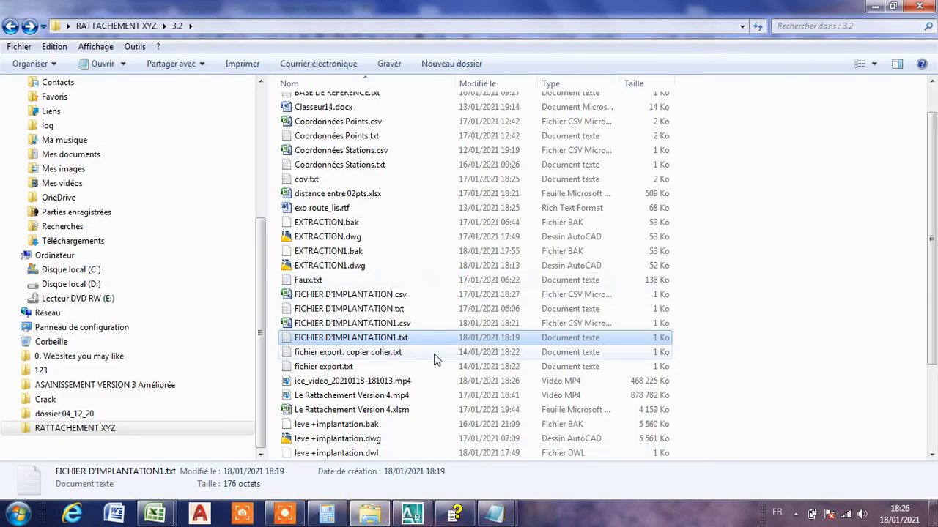
{"action": "scroll", "coordinate": [383, 352], "scroll_direction": "down", "scroll_amount": 3}
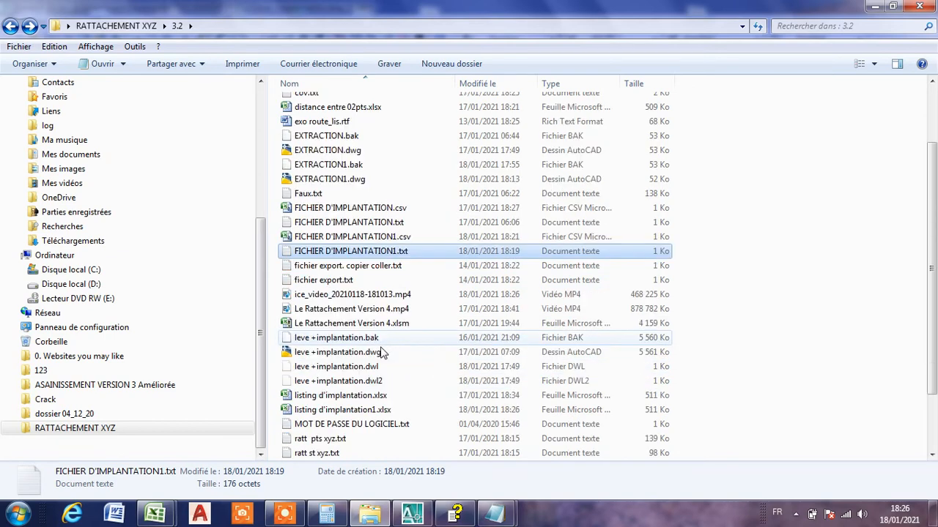
{"action": "double_click", "coordinate": [328, 366]}
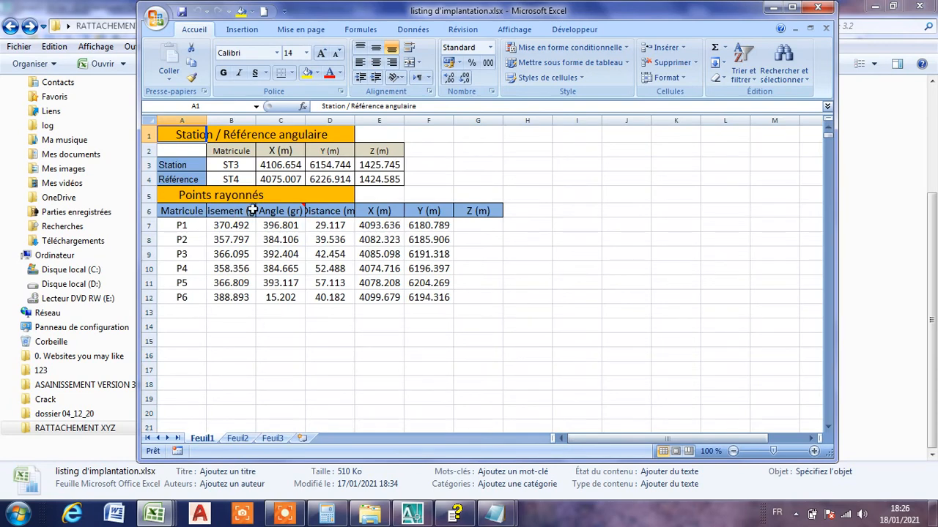
{"action": "left_click", "coordinate": [376, 516]}
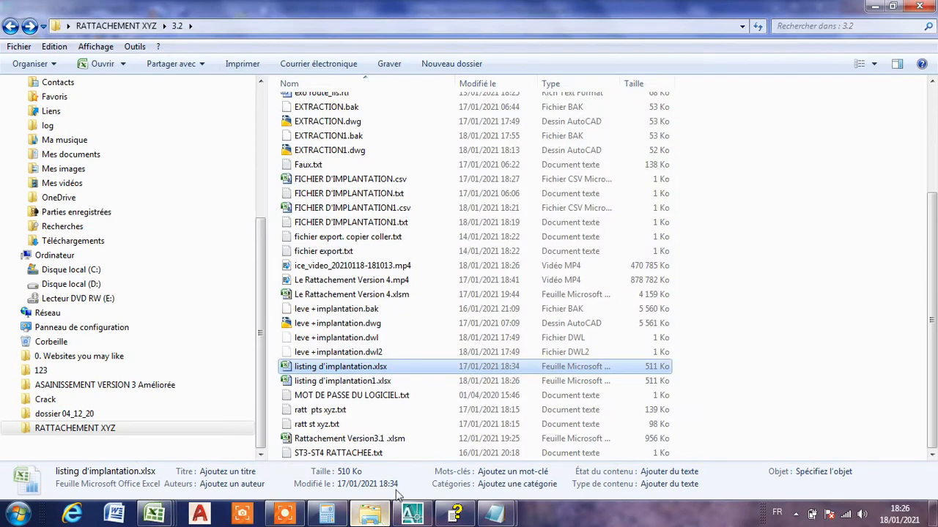
{"action": "double_click", "coordinate": [333, 380]}
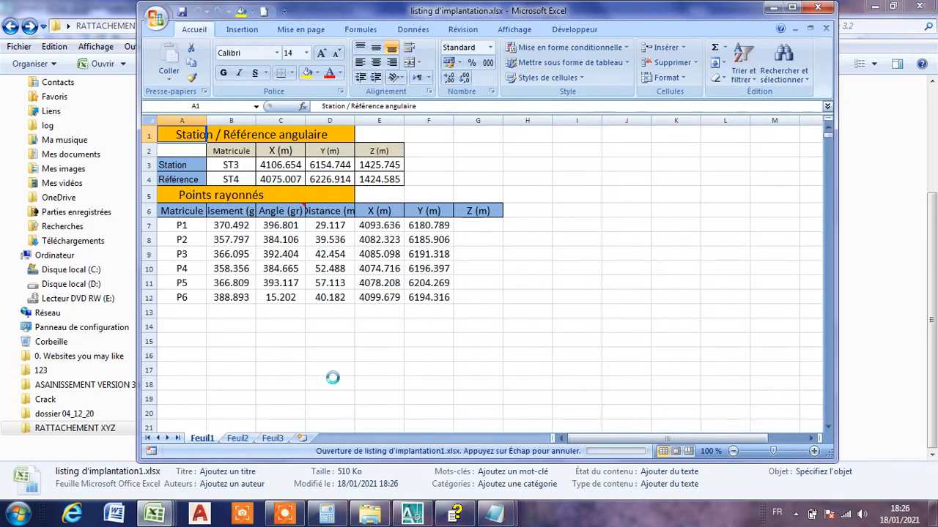
Step: Move the listing d'implantation1.xlsx window aside and show listing d'implantation.xlsx maximised for comparison
{"action": "left_click_drag", "start_coordinate": [576, 16], "coordinate": [762, 1]}
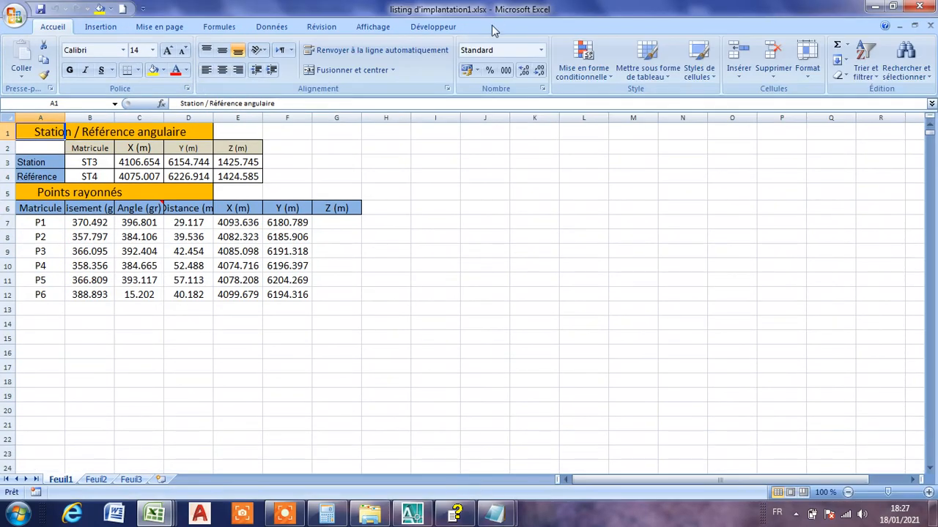
{"action": "left_click", "coordinate": [893, 6]}
{"action": "left_click_drag", "start_coordinate": [629, 10], "coordinate": [937, 15]}
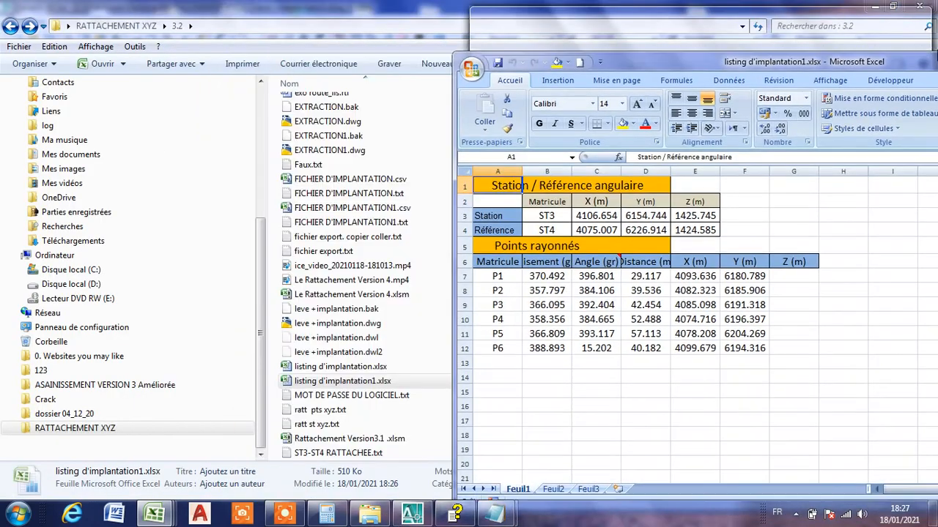
{"action": "double_click", "coordinate": [340, 366]}
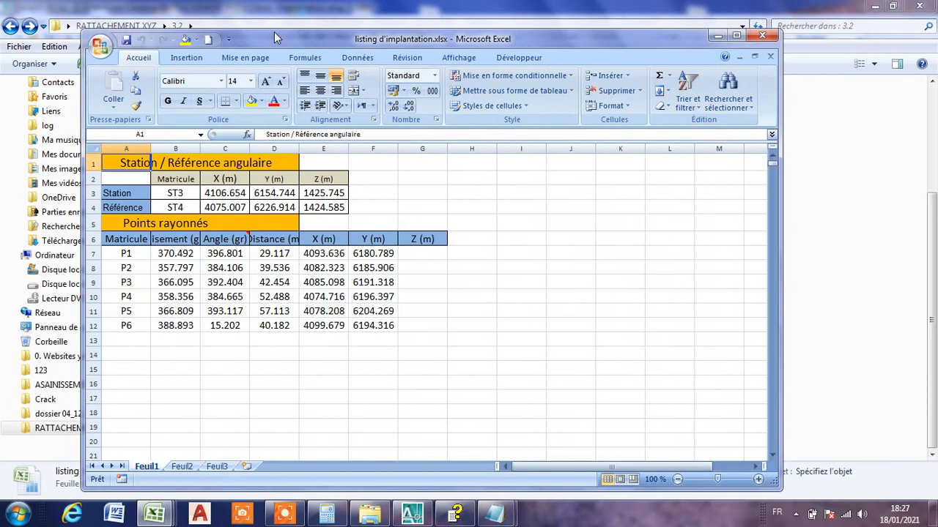
{"action": "double_click", "coordinate": [276, 38]}
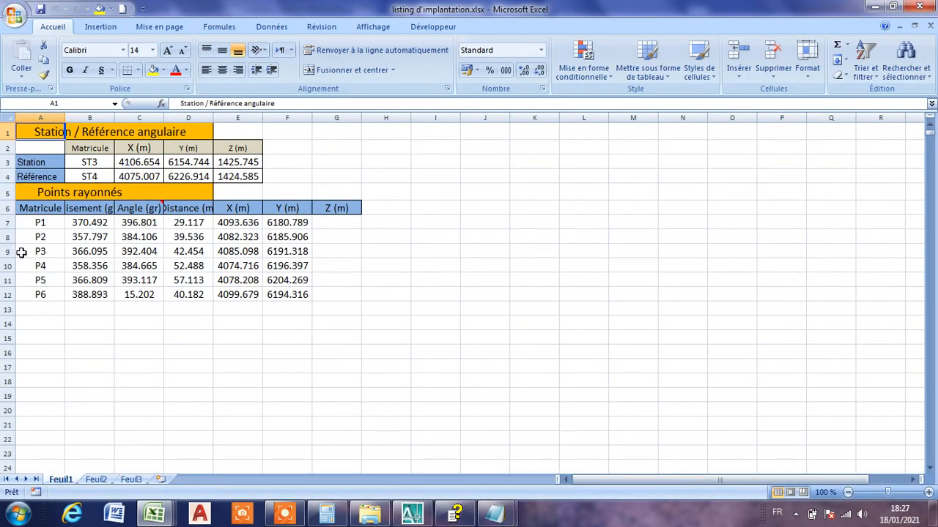
Step: Copy the P3 row (A9:F9) from listing d'implantation.xlsx and paste it at cell I9 of listing d'implantation1.xlsx
{"action": "left_click_drag", "start_coordinate": [30, 252], "coordinate": [282, 249]}
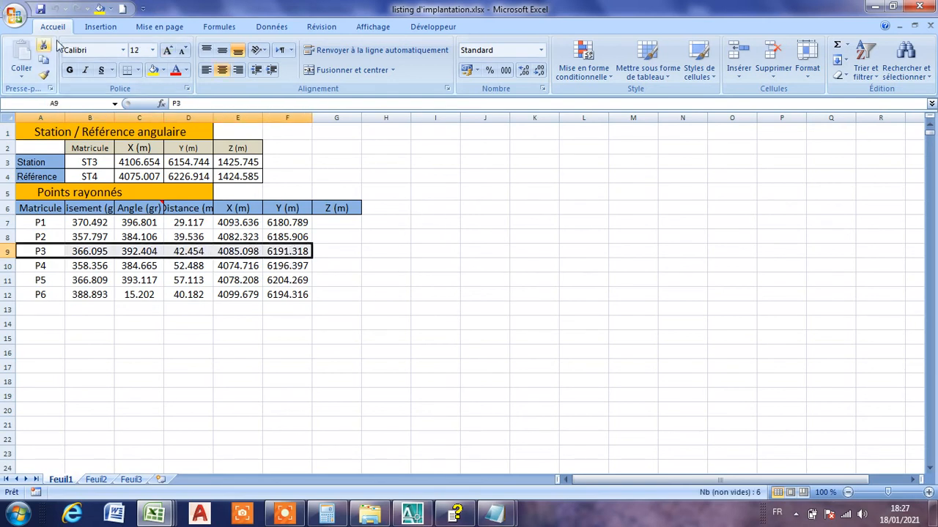
{"action": "left_click", "coordinate": [44, 60]}
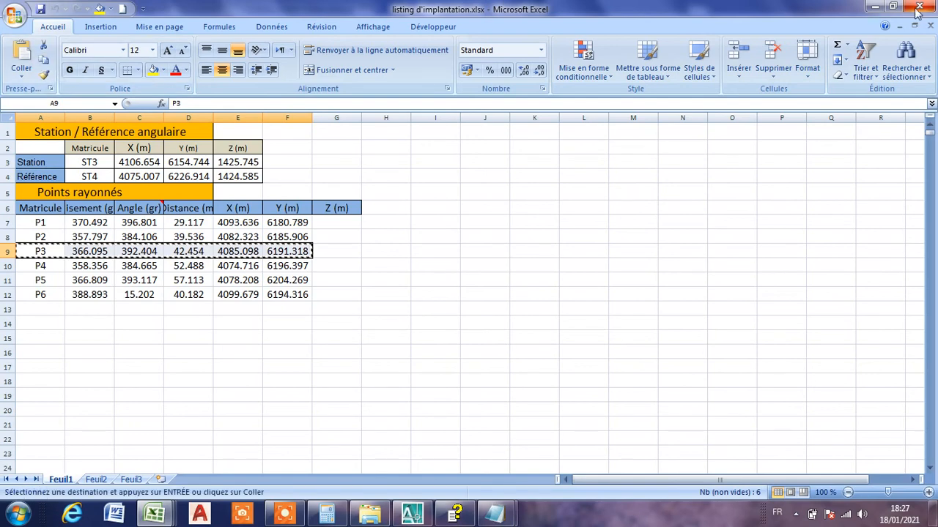
{"action": "left_click", "coordinate": [875, 7]}
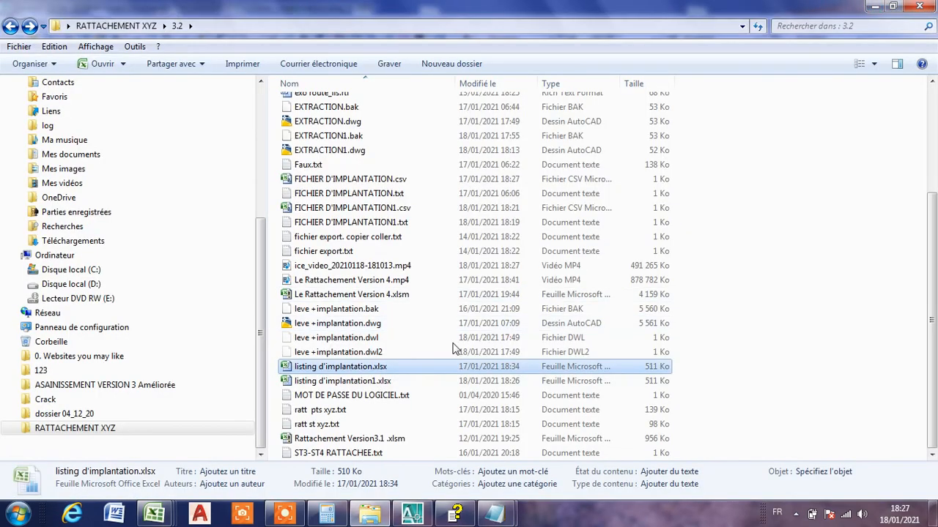
{"action": "mouse_move", "coordinate": [144, 518]}
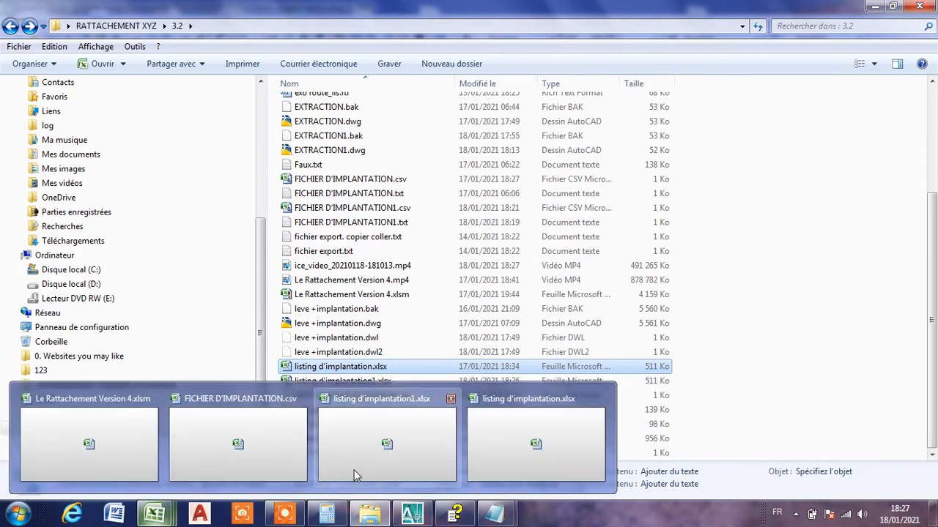
{"action": "left_click", "coordinate": [405, 461]}
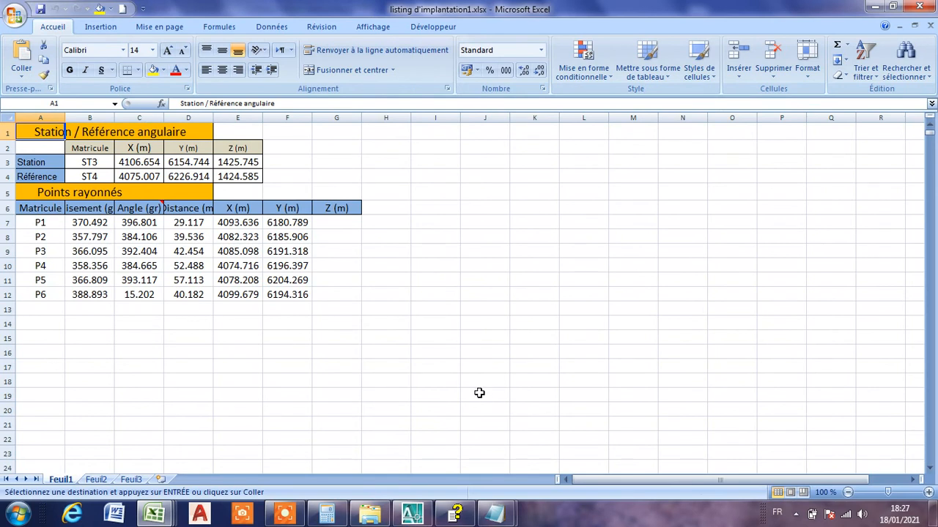
{"action": "left_click", "coordinate": [442, 252]}
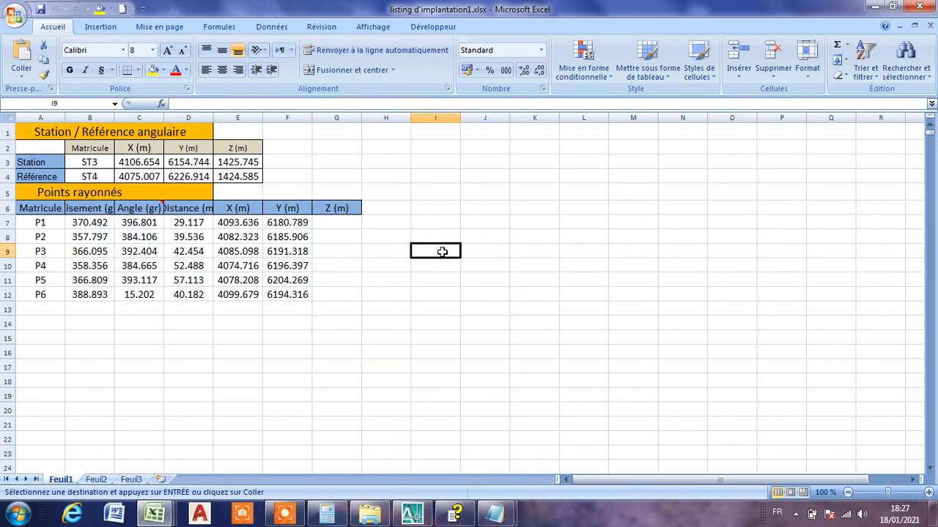
{"action": "left_click", "coordinate": [22, 59]}
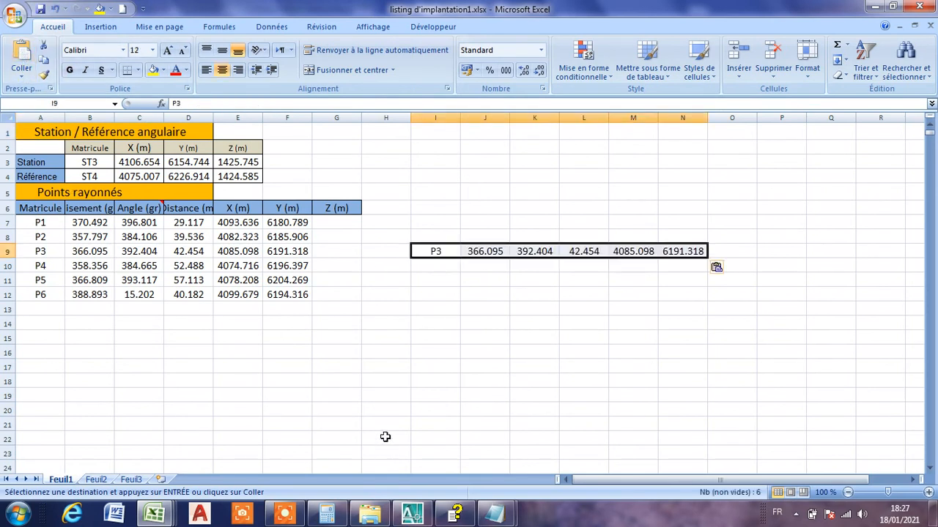
Step: Compare the two P3 entries along row 9 and close listing d'implantation1.xlsx
{"action": "left_click", "coordinate": [8, 251]}
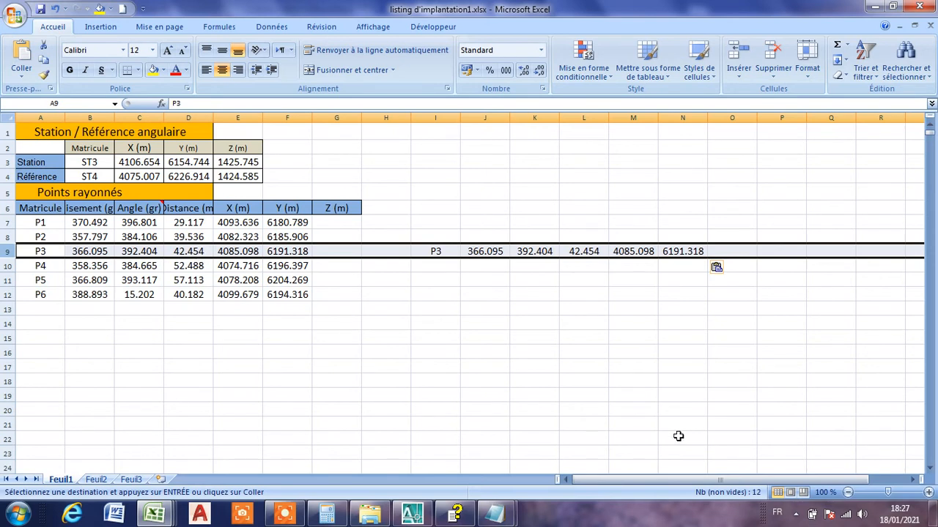
{"action": "left_click", "coordinate": [928, 22]}
{"action": "left_click", "coordinate": [490, 296]}
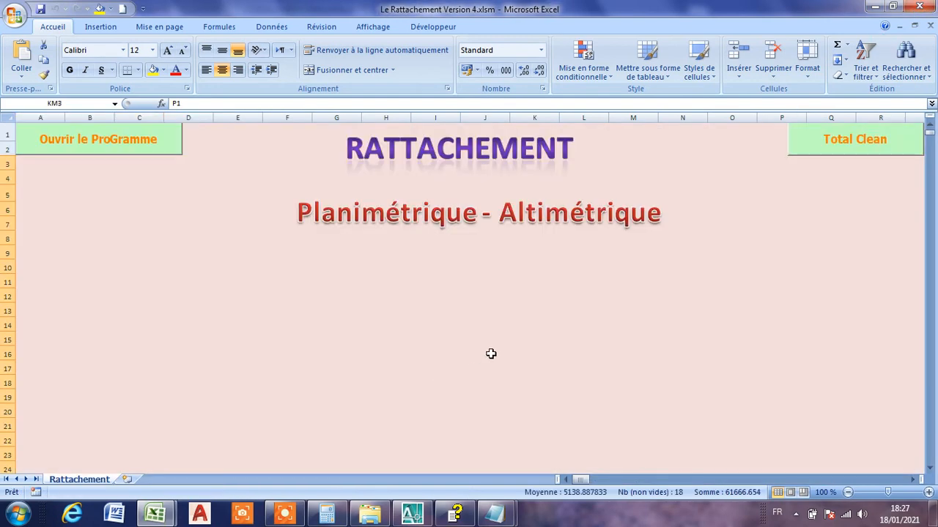
Step: Switch to the Covadis drawing and inspect the P5 label's text properties and position coordinates, closing the properties at the end
{"action": "left_click", "coordinate": [412, 512]}
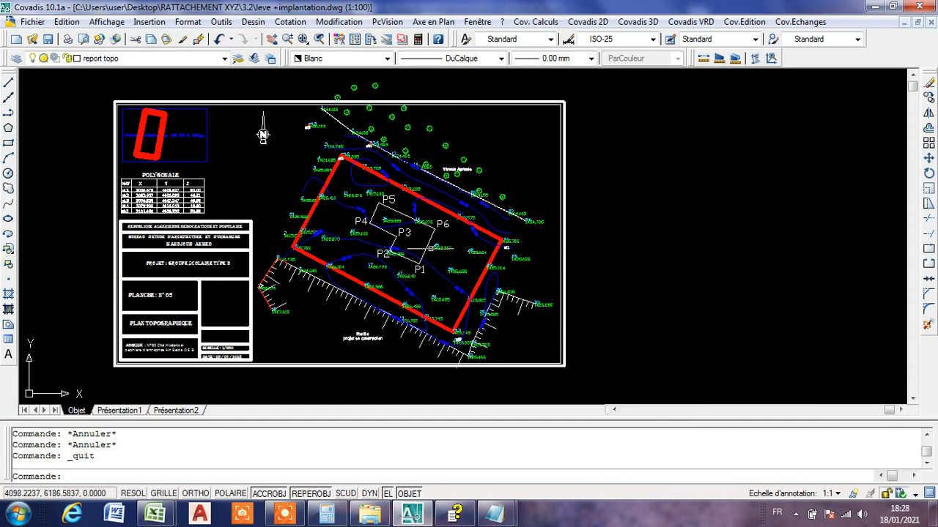
{"action": "scroll", "coordinate": [349, 202], "scroll_direction": "up", "scroll_amount": 5}
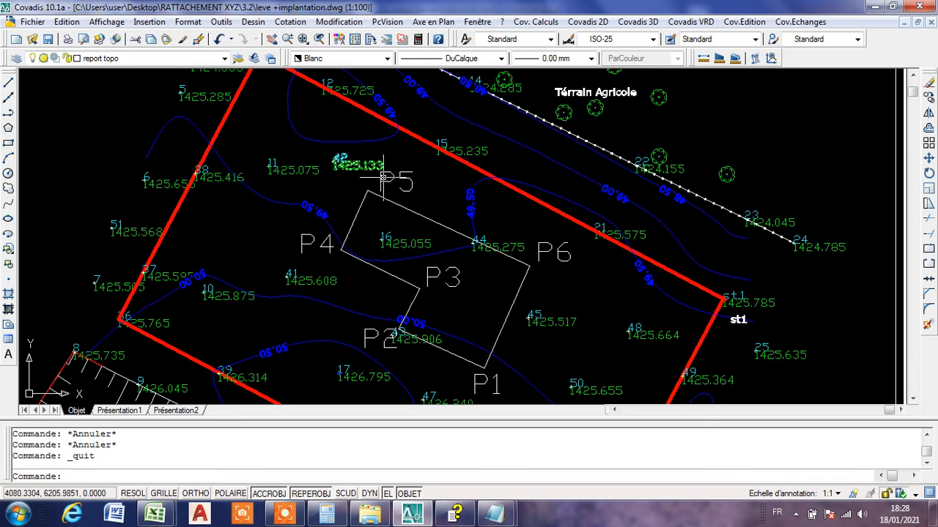
{"action": "scroll", "coordinate": [386, 176], "scroll_direction": "up", "scroll_amount": 3}
{"action": "left_click", "coordinate": [403, 170]}
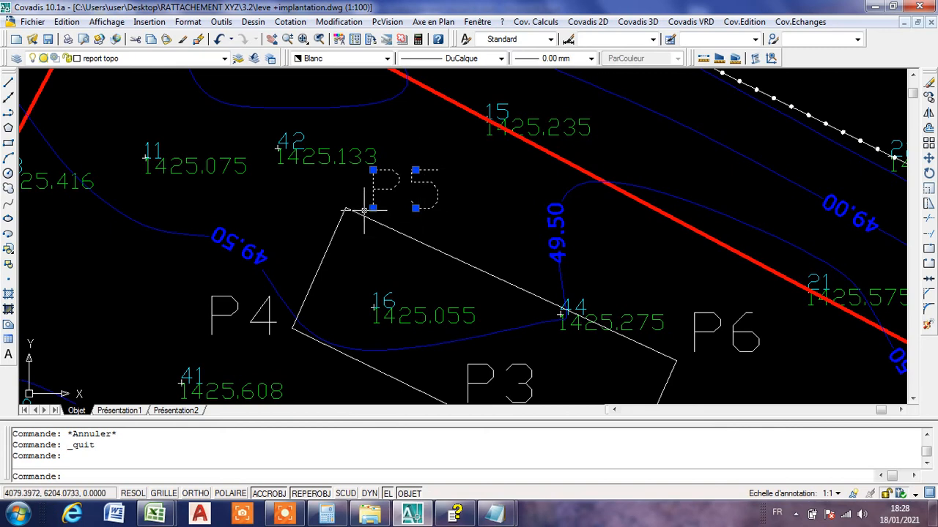
{"action": "left_click", "coordinate": [340, 41]}
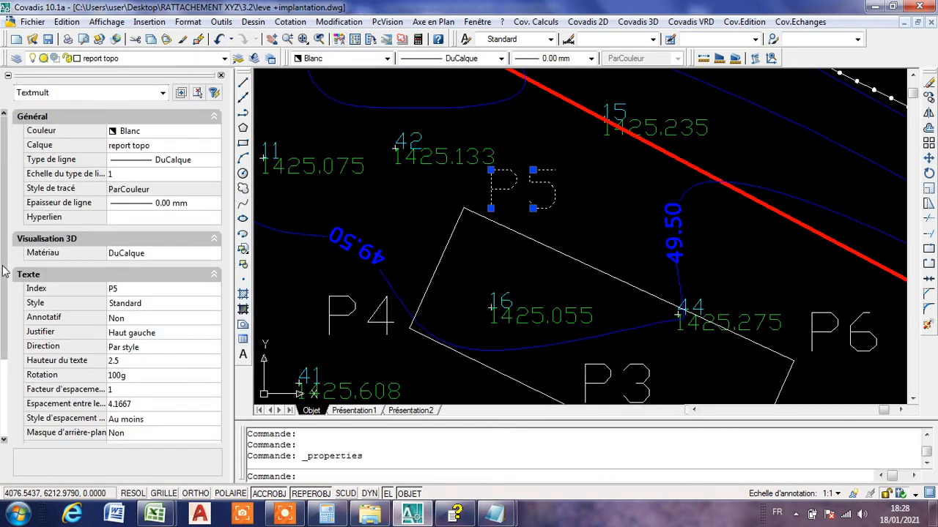
{"action": "left_click_drag", "start_coordinate": [6, 271], "coordinate": [12, 384]}
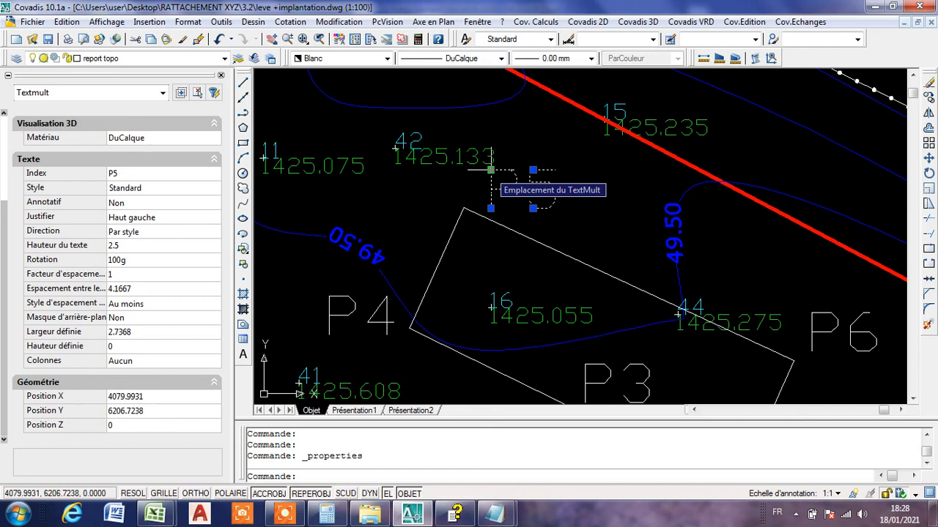
{"action": "left_click", "coordinate": [221, 74]}
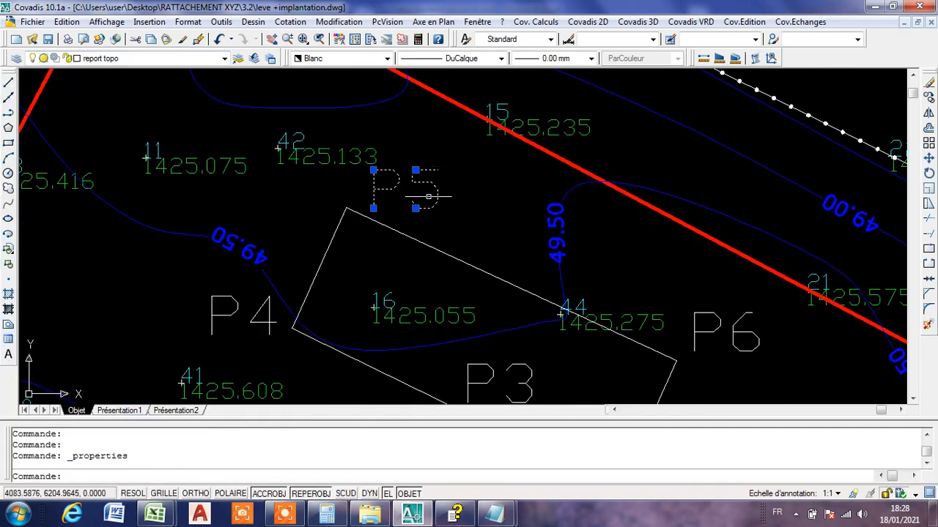
Step: Try to move the P5 label's insertion point towards the adjacent building corner
{"action": "left_click", "coordinate": [373, 169]}
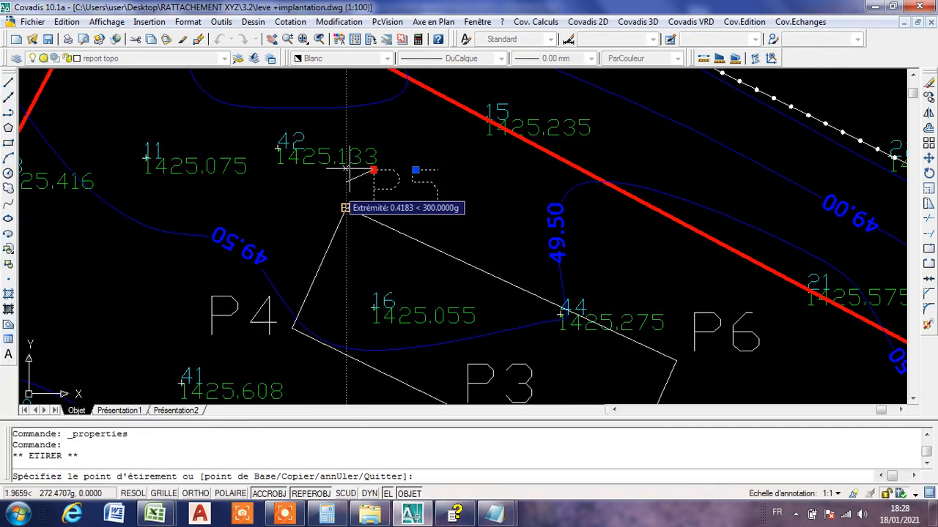
{"action": "key", "text": "Escape"}
{"action": "scroll", "coordinate": [448, 175], "scroll_direction": "down", "scroll_amount": 4}
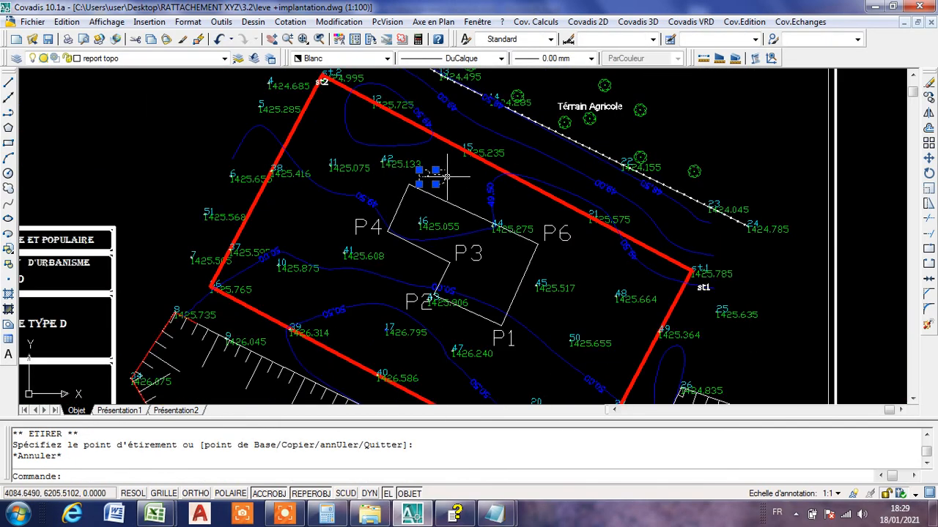
{"action": "left_click", "coordinate": [285, 517]}
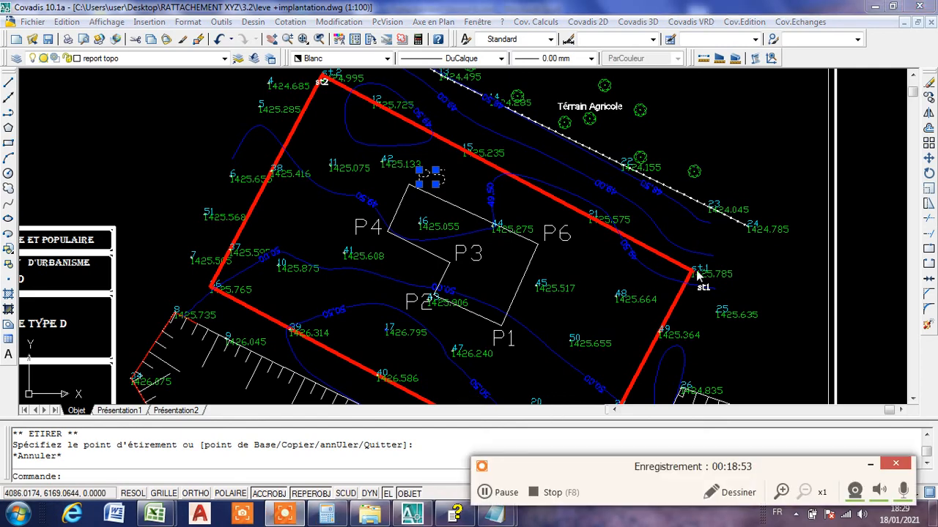